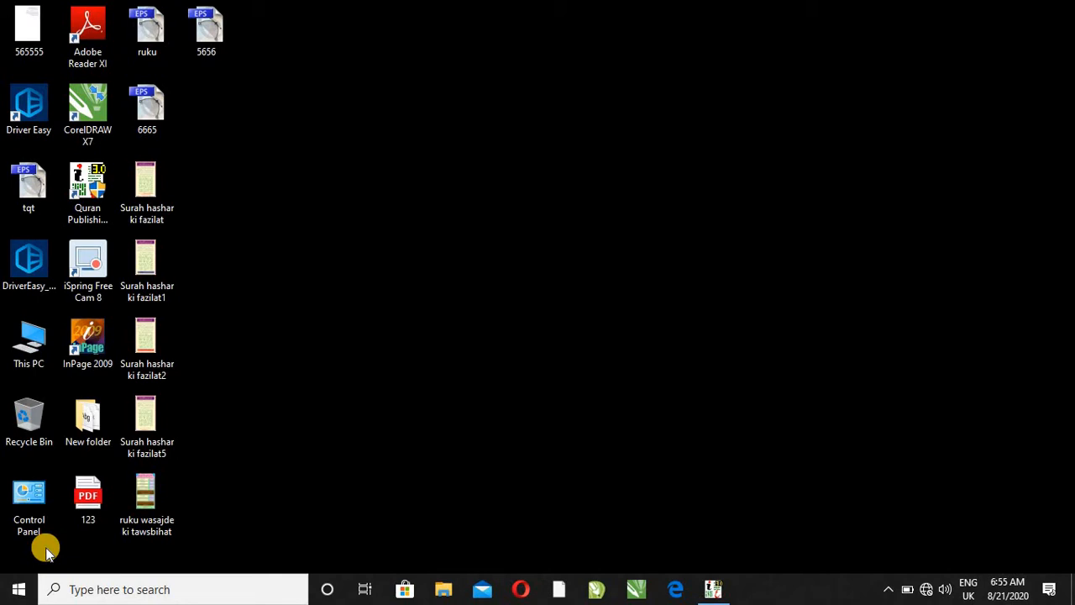
# Switch to InPage and examine the first two stanzas' indentation on page 19 of the bandhaaan set document
pyautogui.click(712, 588)
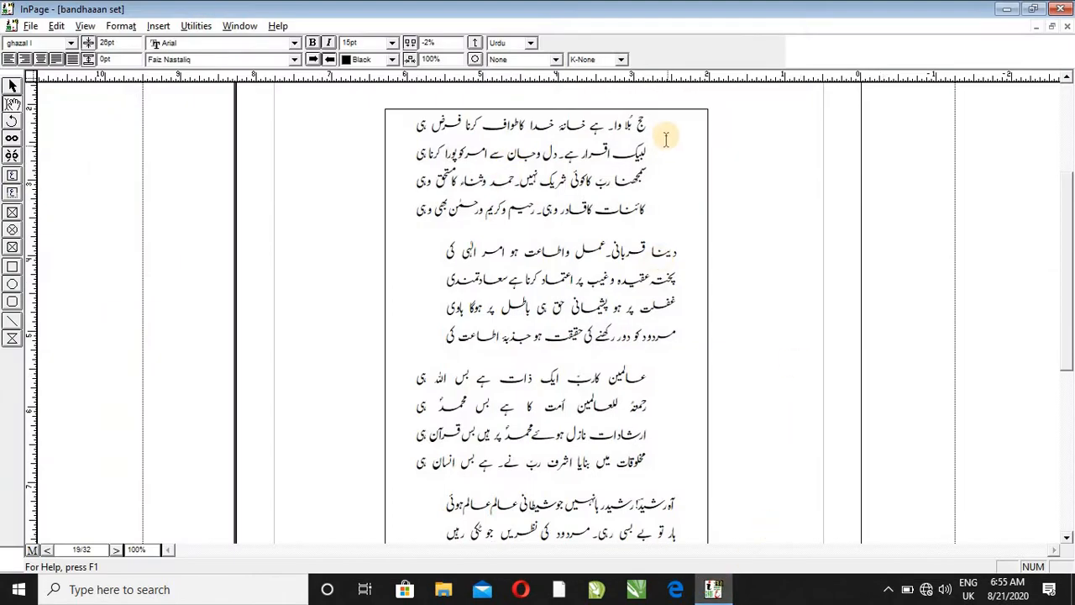
pyautogui.click(571, 179)
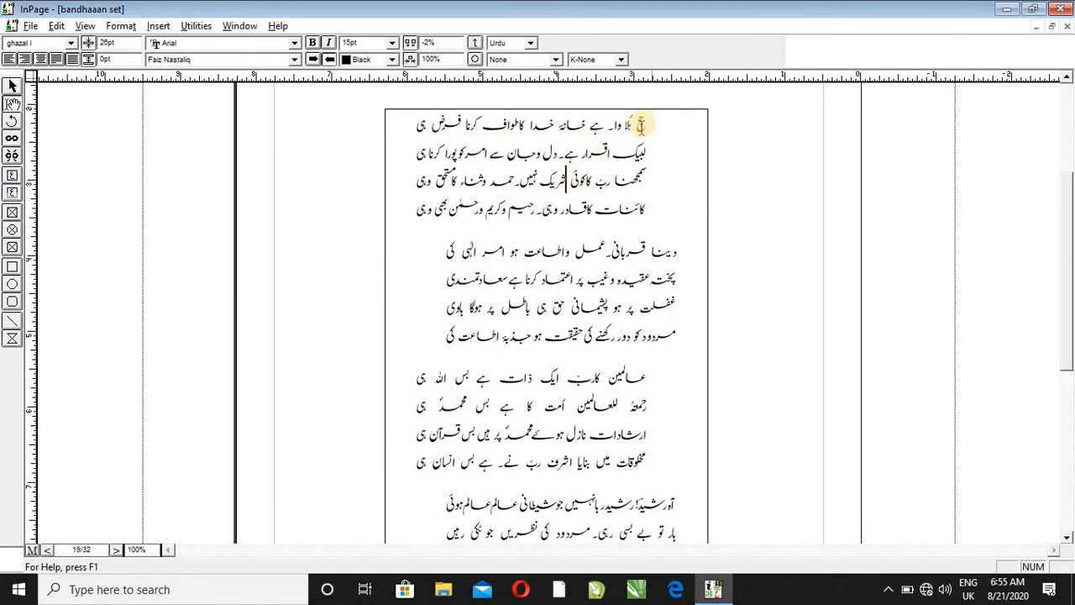
pyautogui.moveTo(640, 126); pyautogui.dragTo(470, 205)
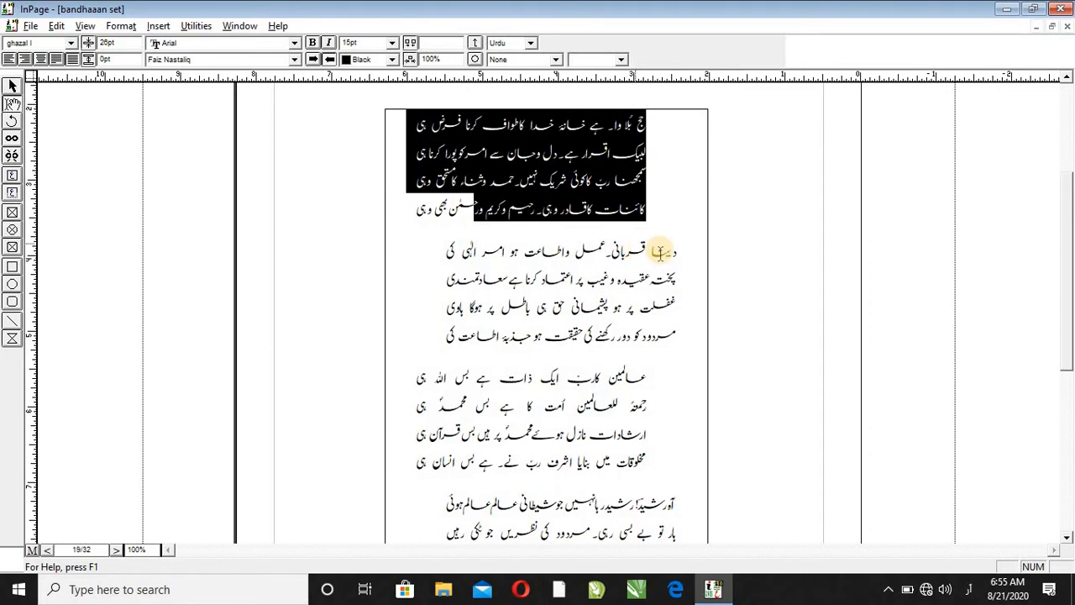
pyautogui.moveTo(677, 252); pyautogui.dragTo(450, 335)
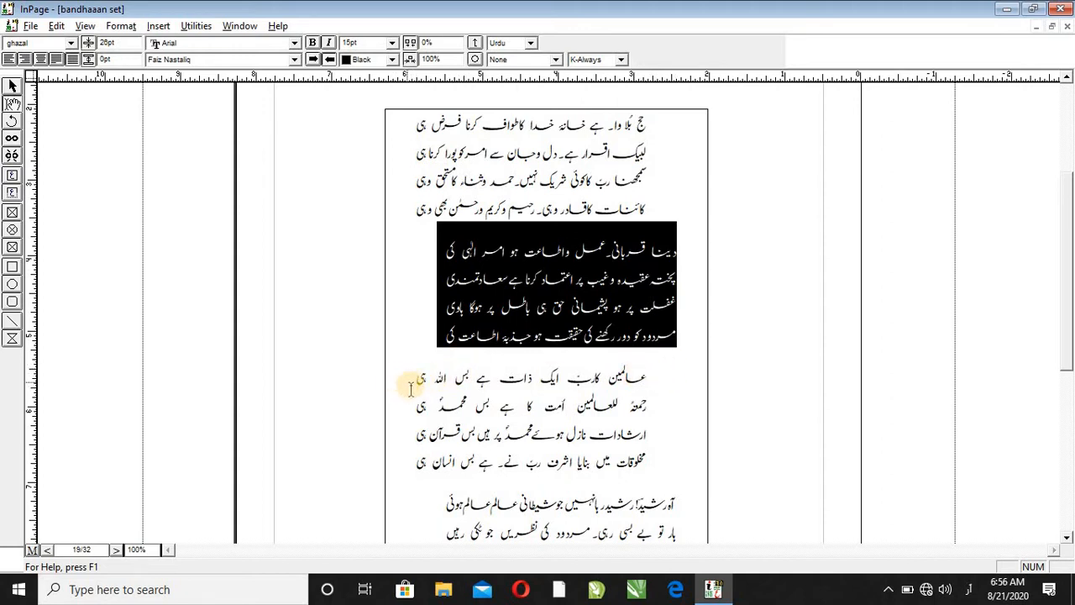
# Examine the poem layouts on the neighbouring pages up to the two-column table poem on page 22, and return to page 19
pyautogui.click(117, 550)
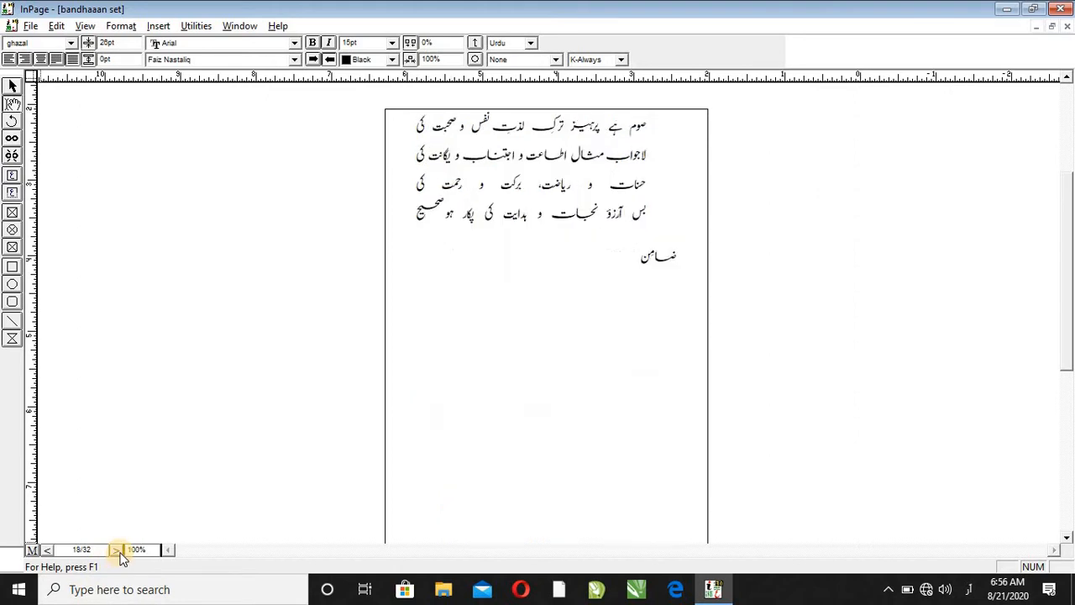
pyautogui.click(47, 550)
pyautogui.click(47, 550)
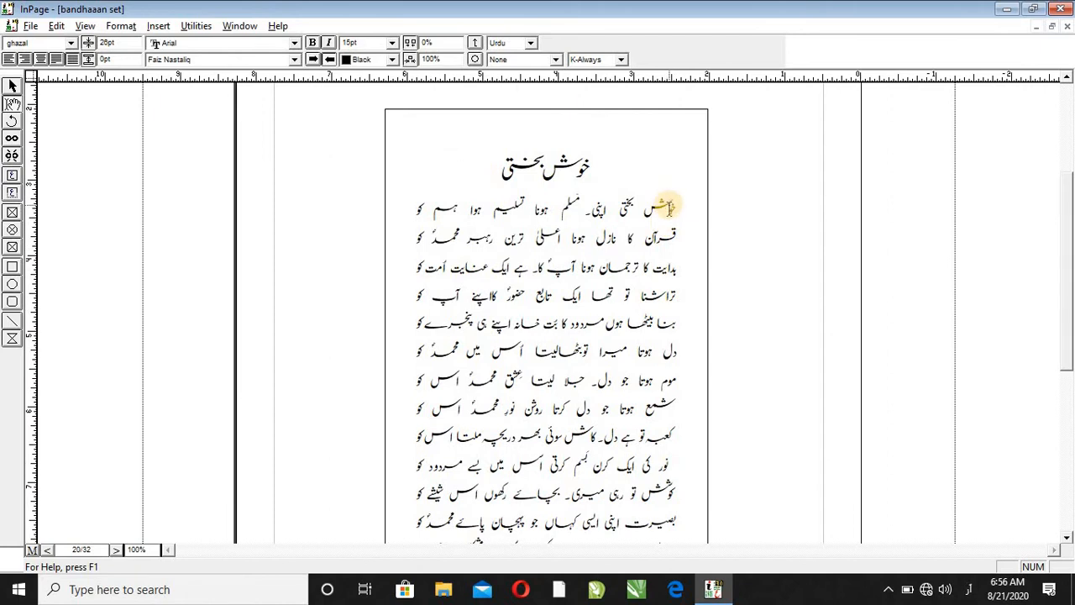
pyautogui.moveTo(676, 208); pyautogui.dragTo(407, 519)
pyautogui.scroll(-3, 479, 367)
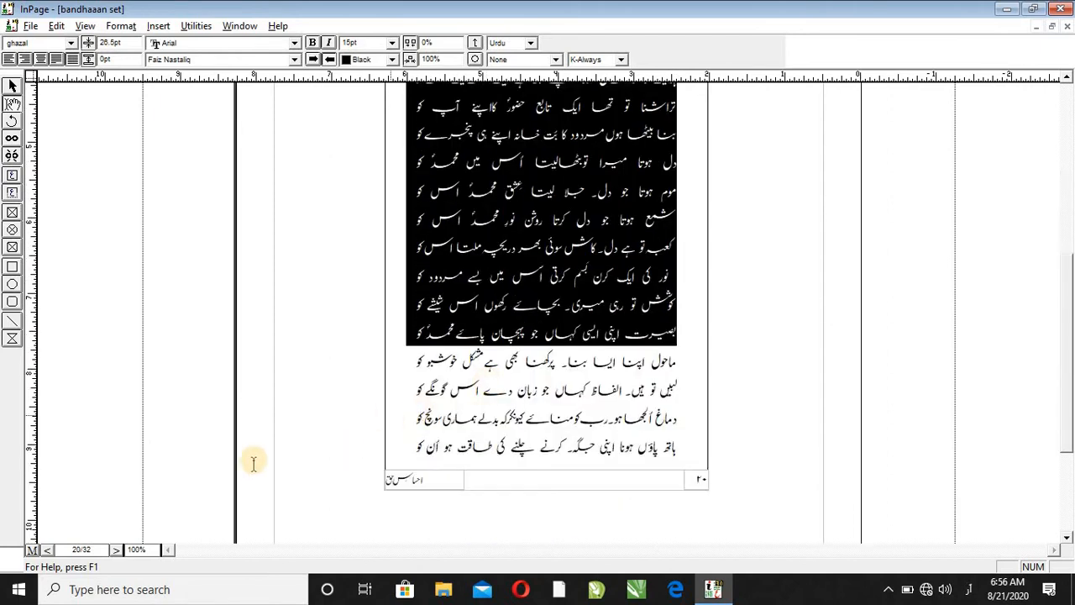
pyautogui.click(50, 549)
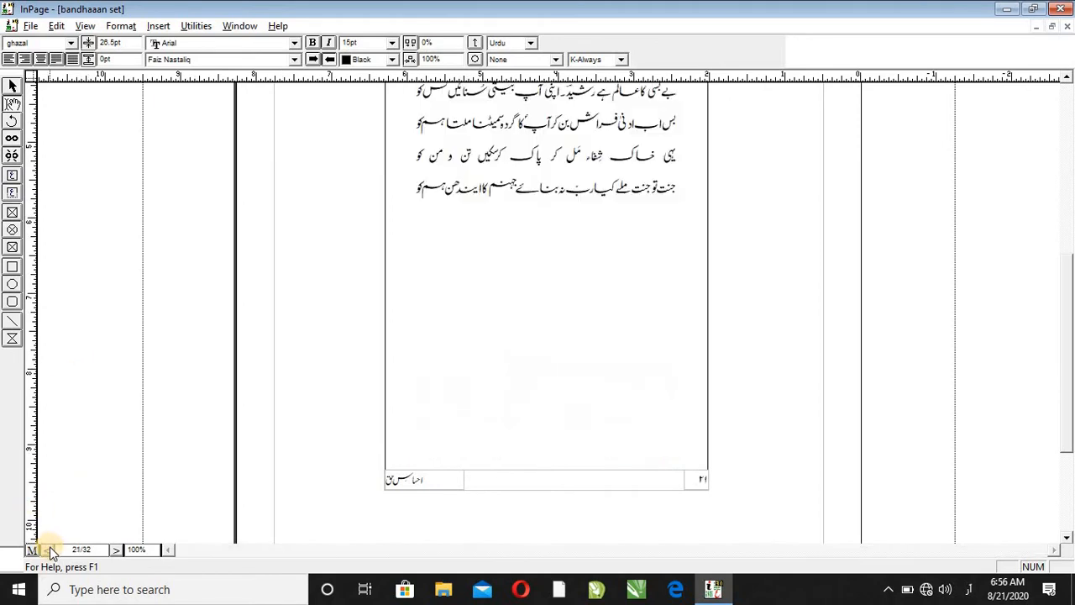
pyautogui.click(50, 549)
pyautogui.scroll(3, 623, 439)
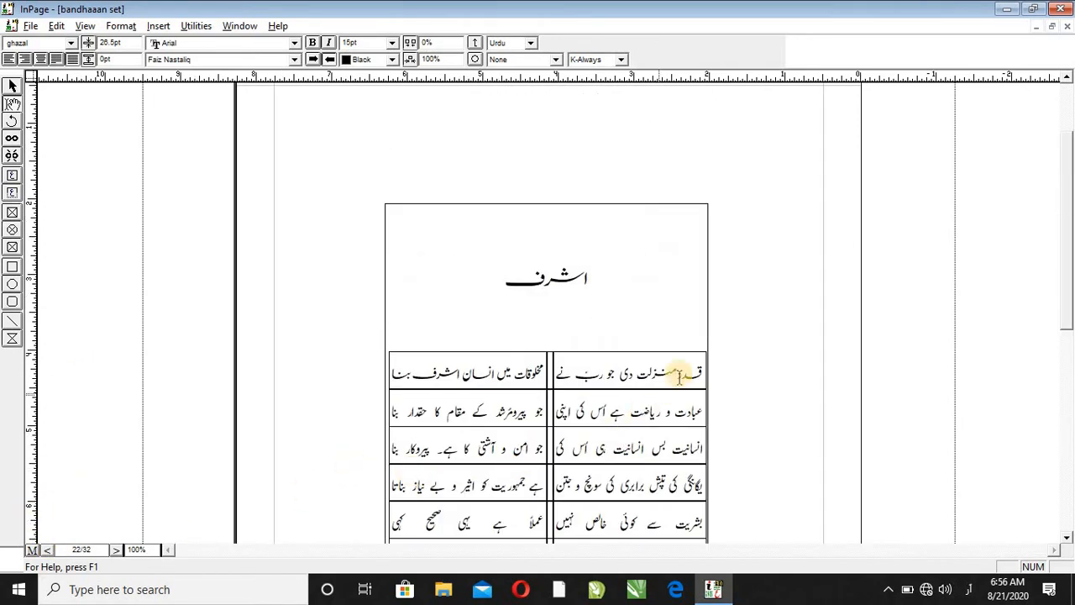
pyautogui.click(465, 376)
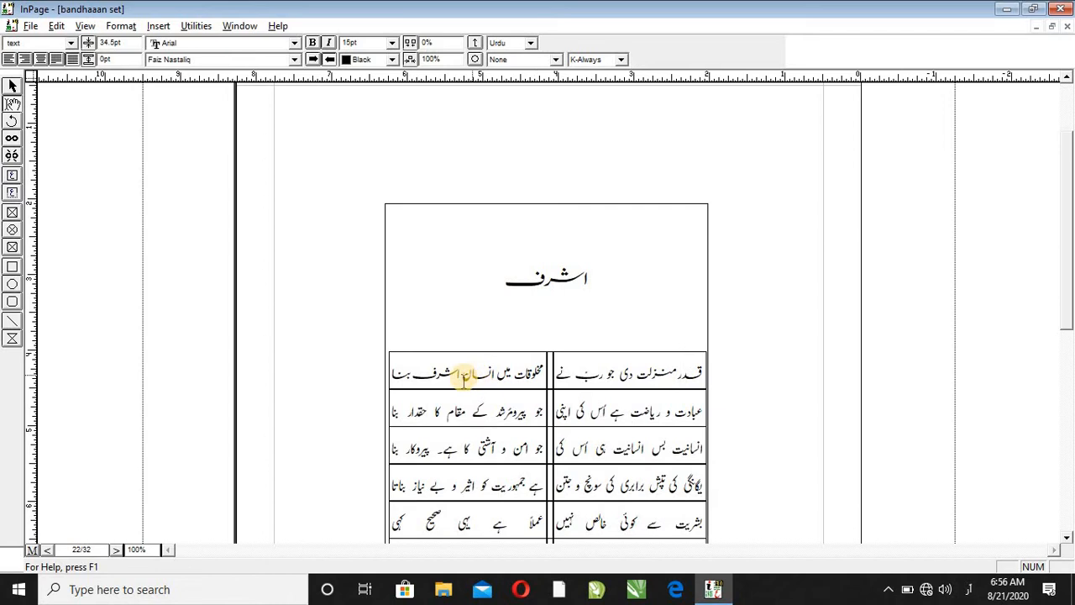
pyautogui.click(115, 549)
pyautogui.click(115, 549)
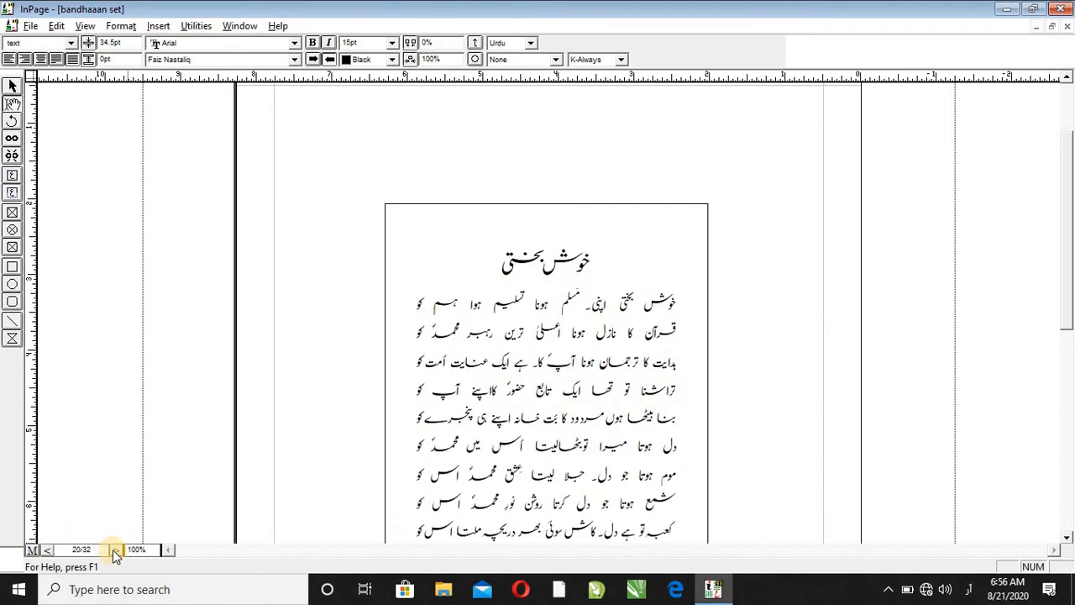
pyautogui.click(115, 549)
# Create a new A4 portrait document with right-to-left direction and an automatic text box
pyautogui.click(240, 26)
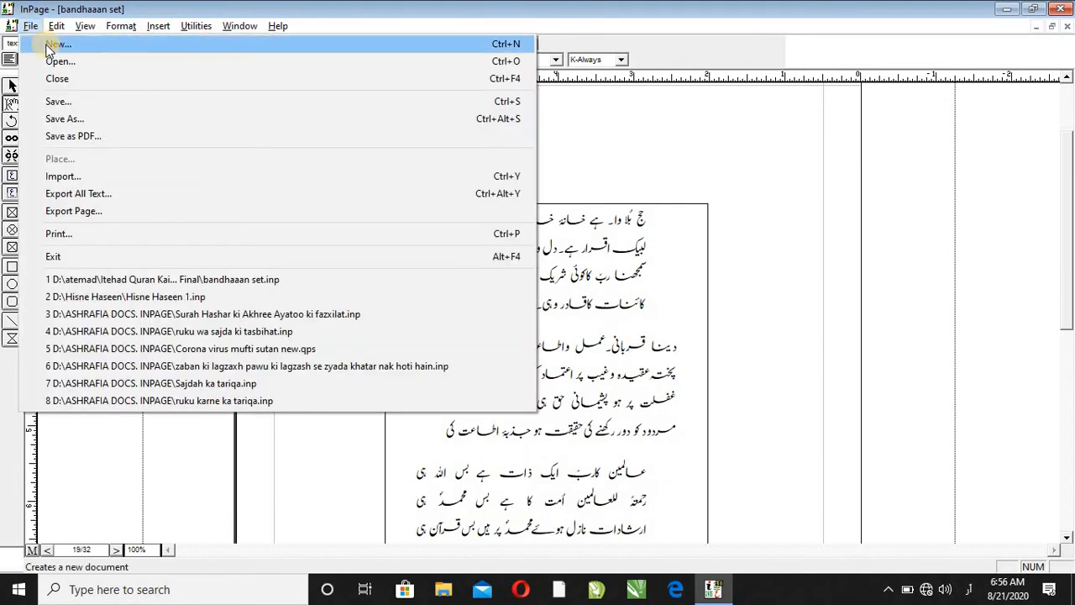
pyautogui.click(40, 40)
pyautogui.click(672, 245)
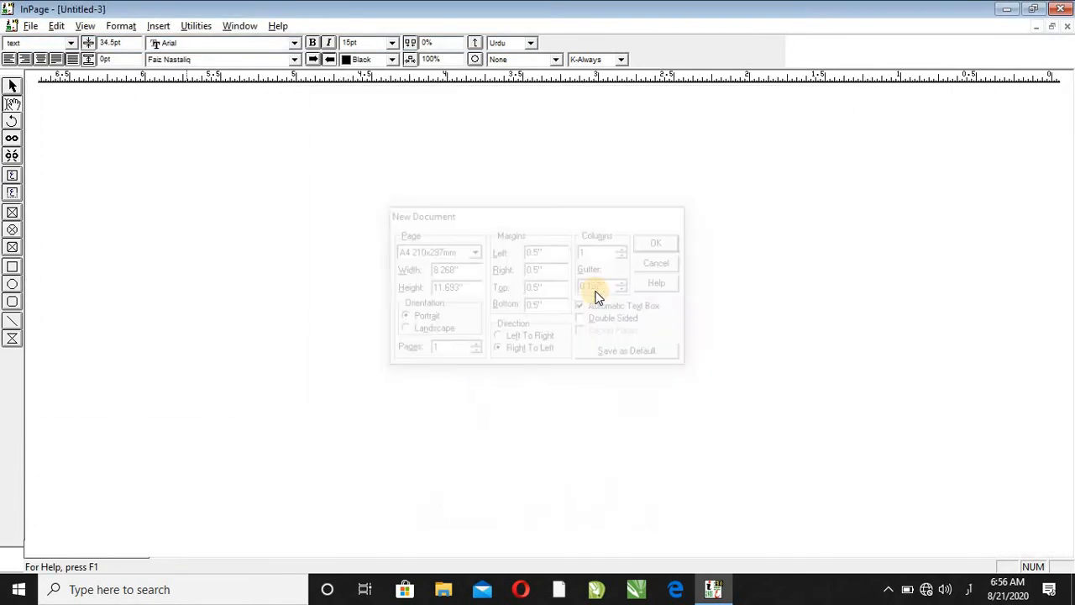
# Copy the first four-line stanza on page 19 of the bandhaaan set document
pyautogui.click(239, 26)
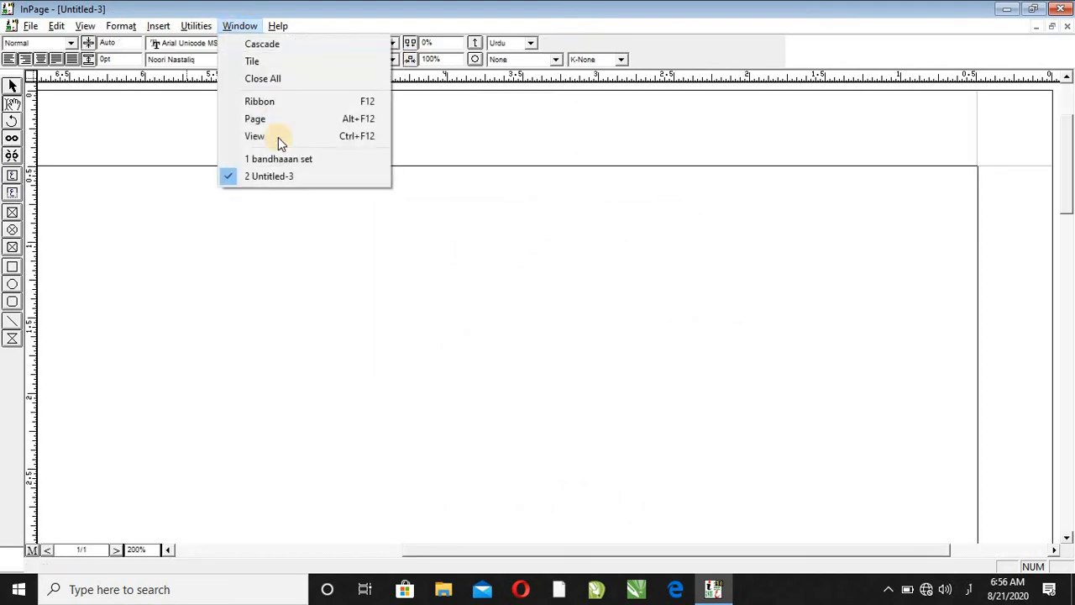
pyautogui.click(343, 157)
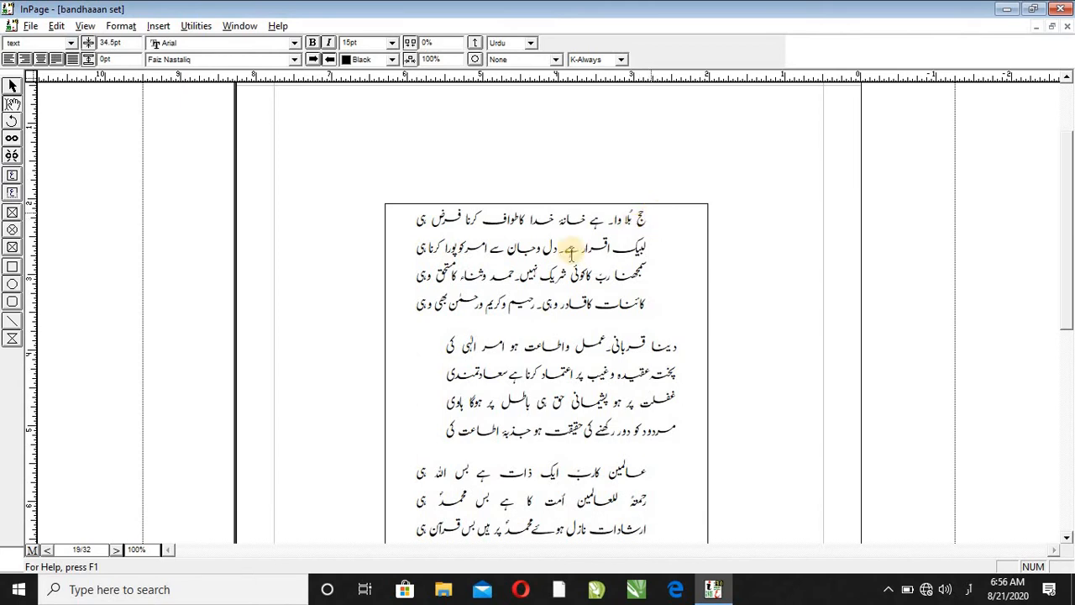
pyautogui.moveTo(650, 216); pyautogui.dragTo(403, 300)
pyautogui.rightClick(454, 285)
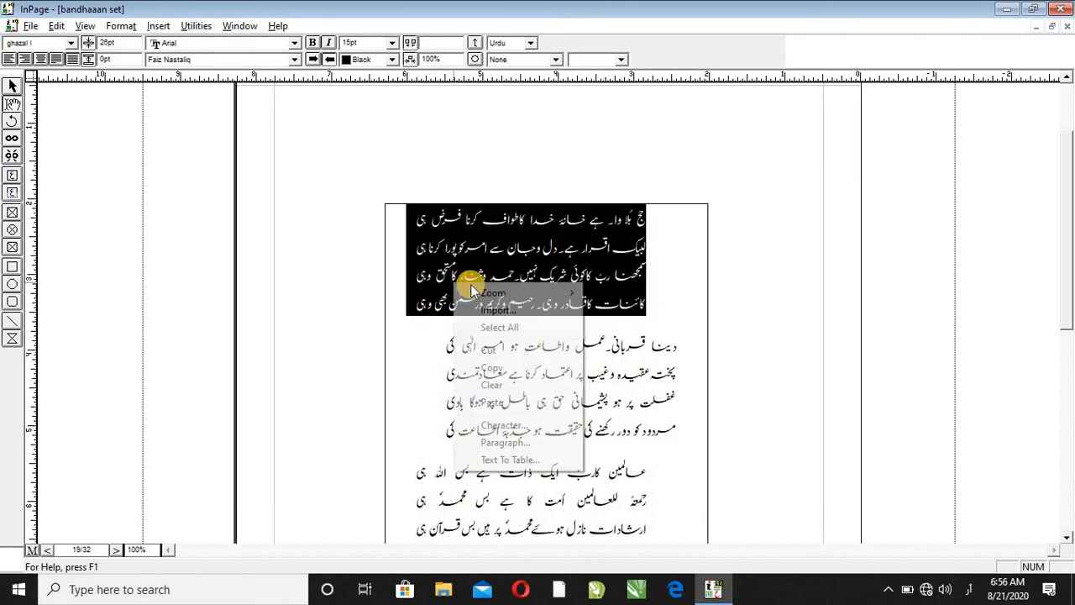
pyautogui.click(514, 368)
# Paste the copied stanza into the text box of the new Untitled-3 document
pyautogui.click(239, 26)
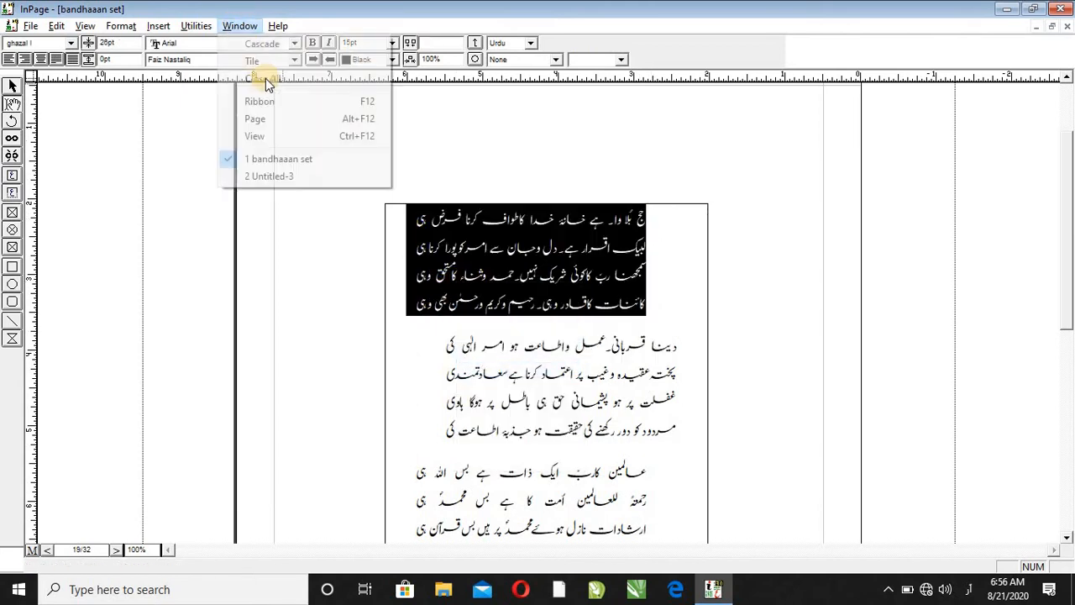
pyautogui.click(292, 175)
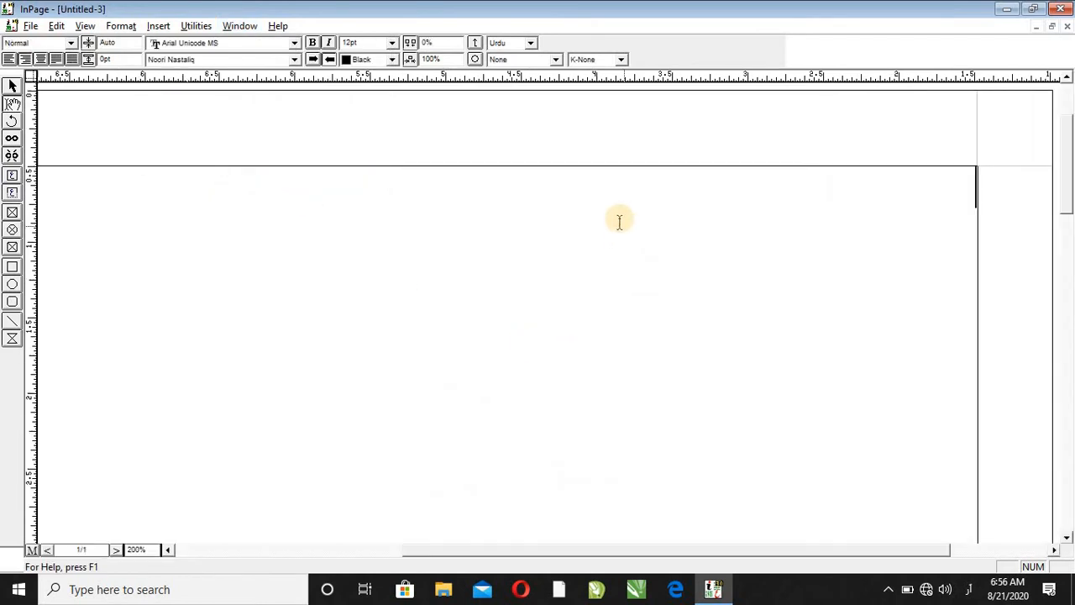
pyautogui.click(614, 220)
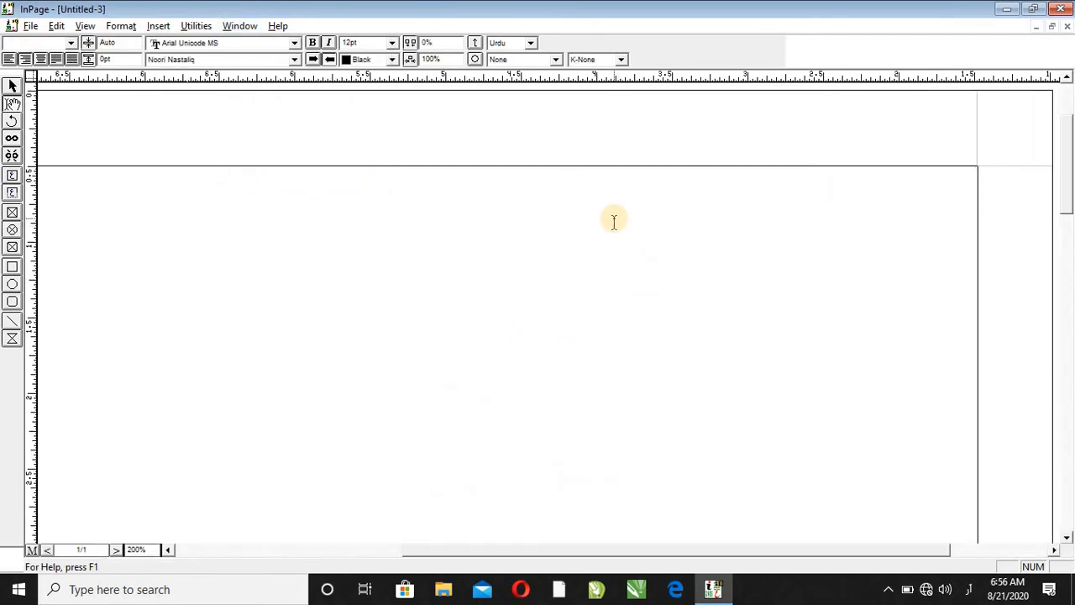
pyautogui.hotkey('ctrl', 'v')
pyautogui.hotkey('ctrl', '1')
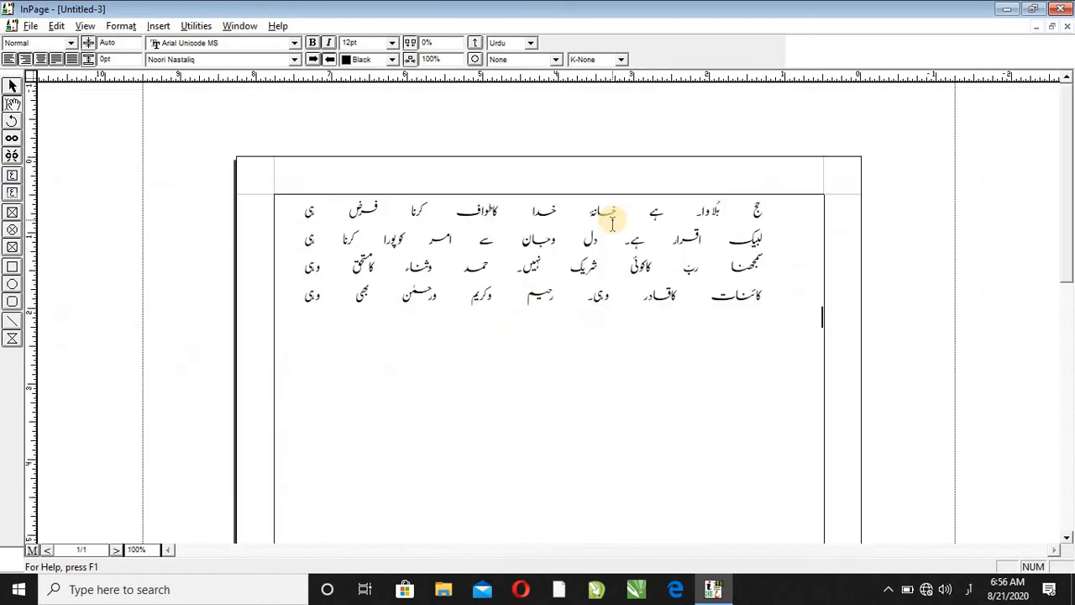
pyautogui.hotkey('ctrl', 'a')
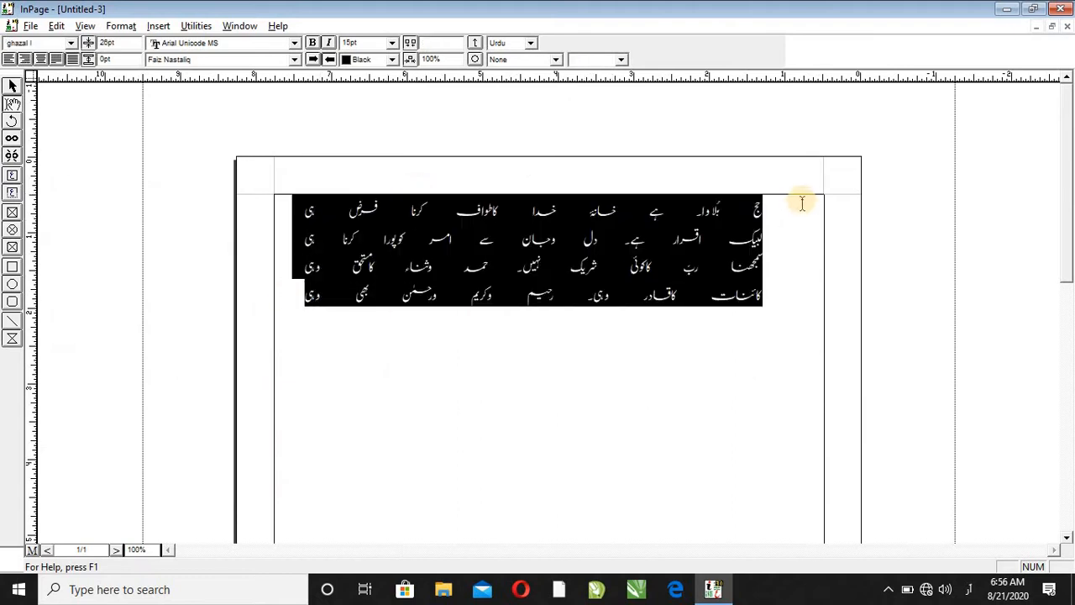
pyautogui.click(646, 269)
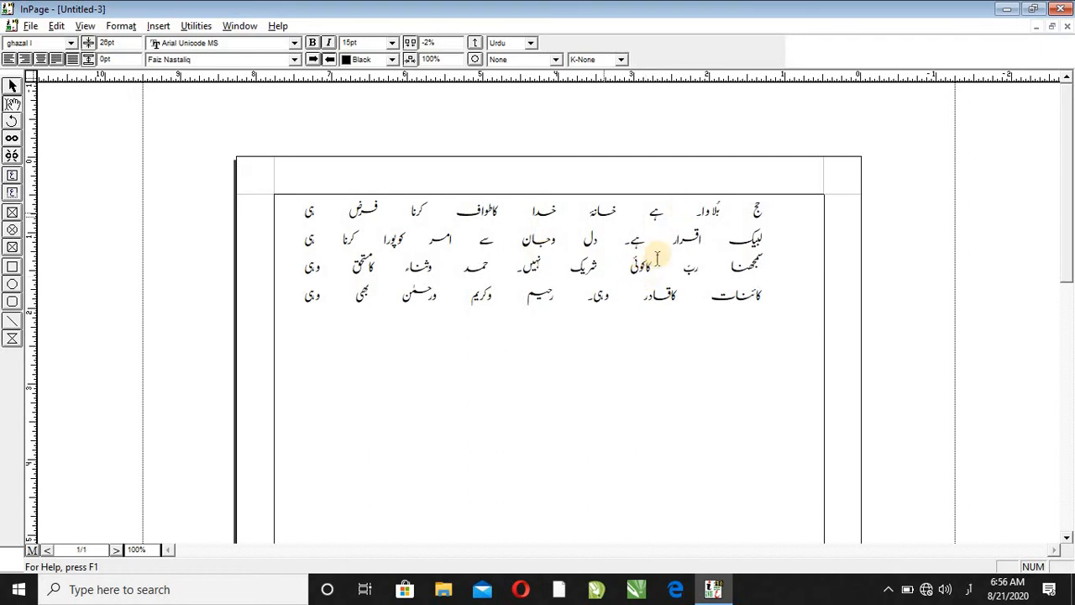
# Create a new style sheet named Nazam with n as its Control + Shift key equivalent
pyautogui.click(117, 28)
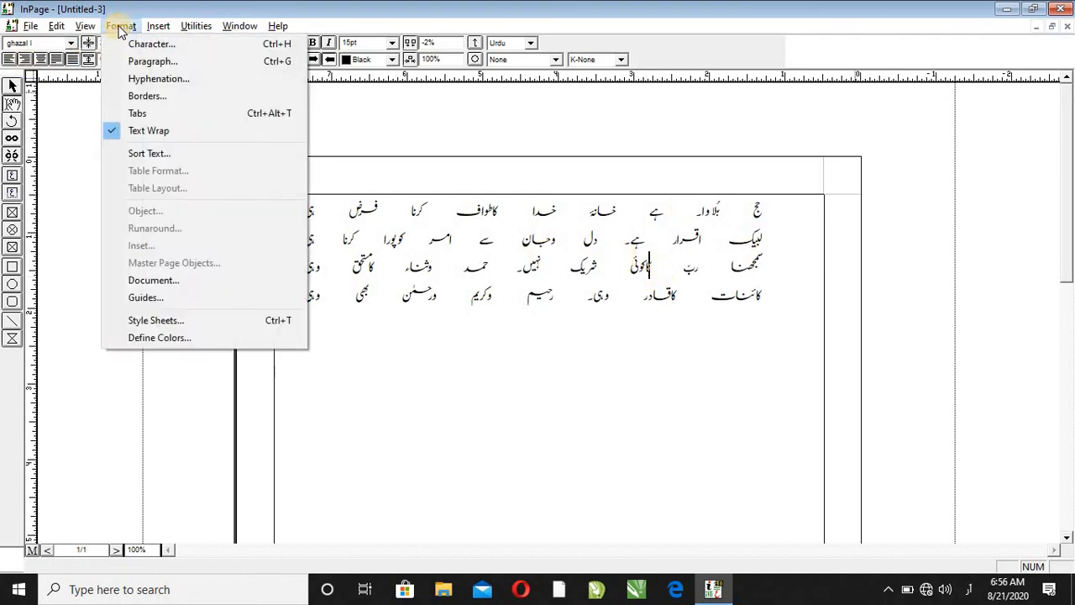
pyautogui.click(237, 319)
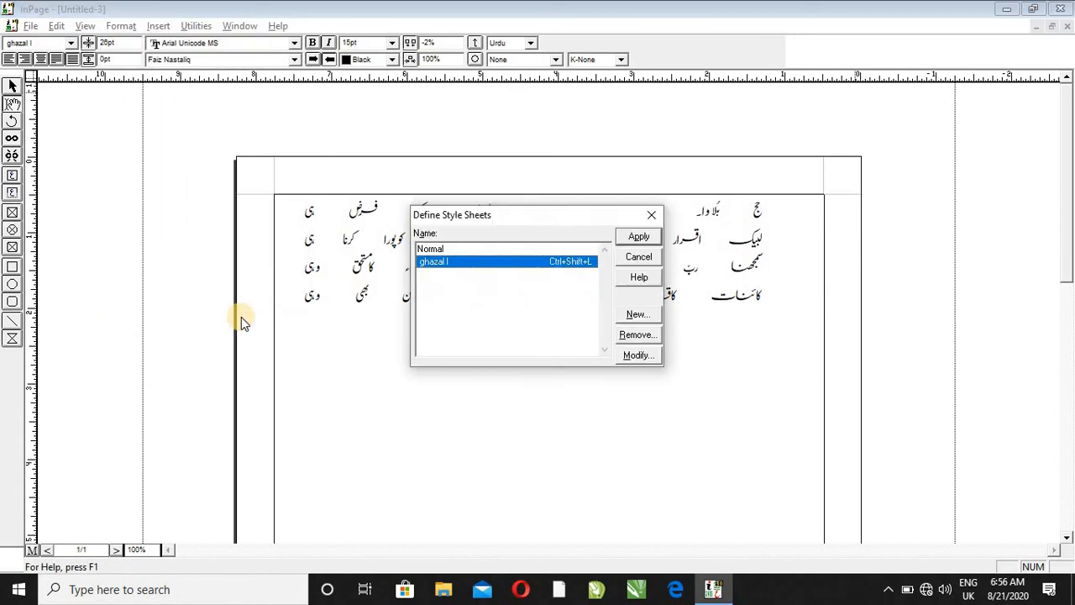
pyautogui.click(636, 314)
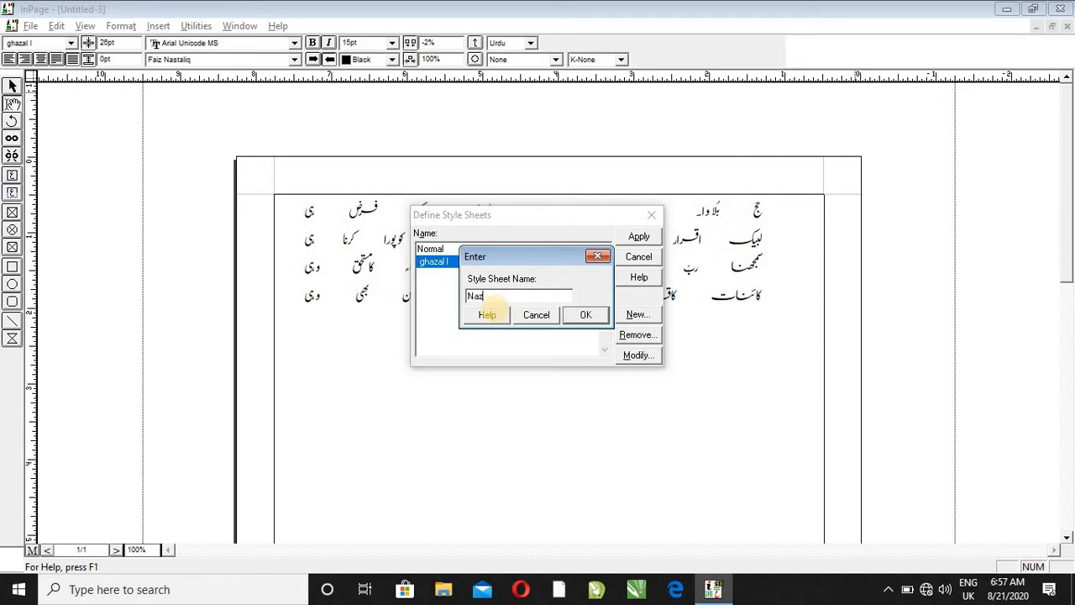
pyautogui.click(586, 314)
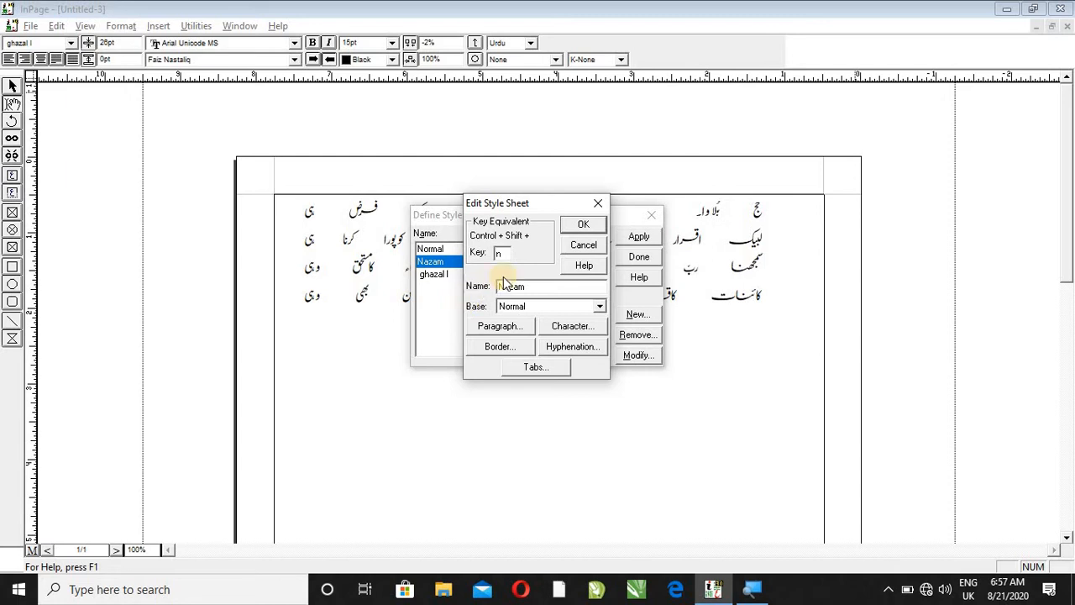
# Set the Nazam style's paragraph alignment to Forced Justified, beginning indent to 0.5, end indent to 3.0 and line height to 23
pyautogui.click(501, 326)
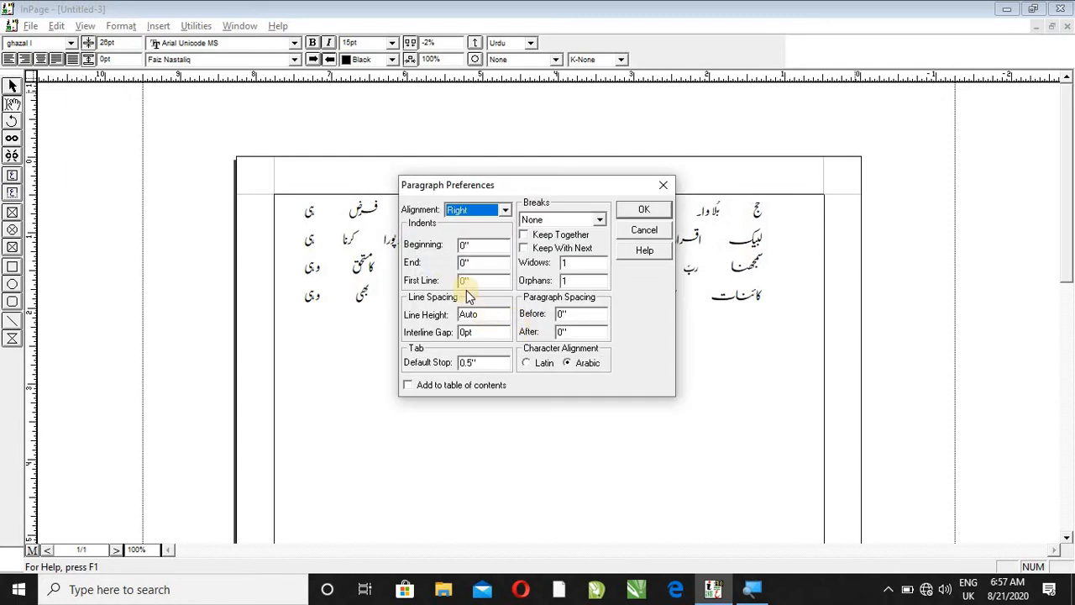
pyautogui.click(474, 212)
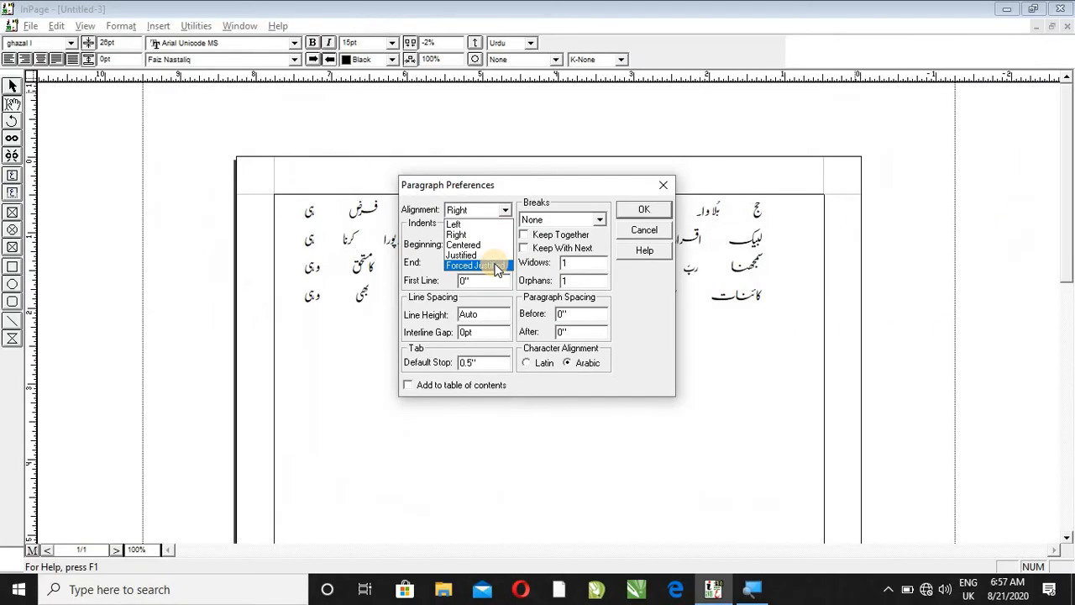
pyautogui.click(495, 267)
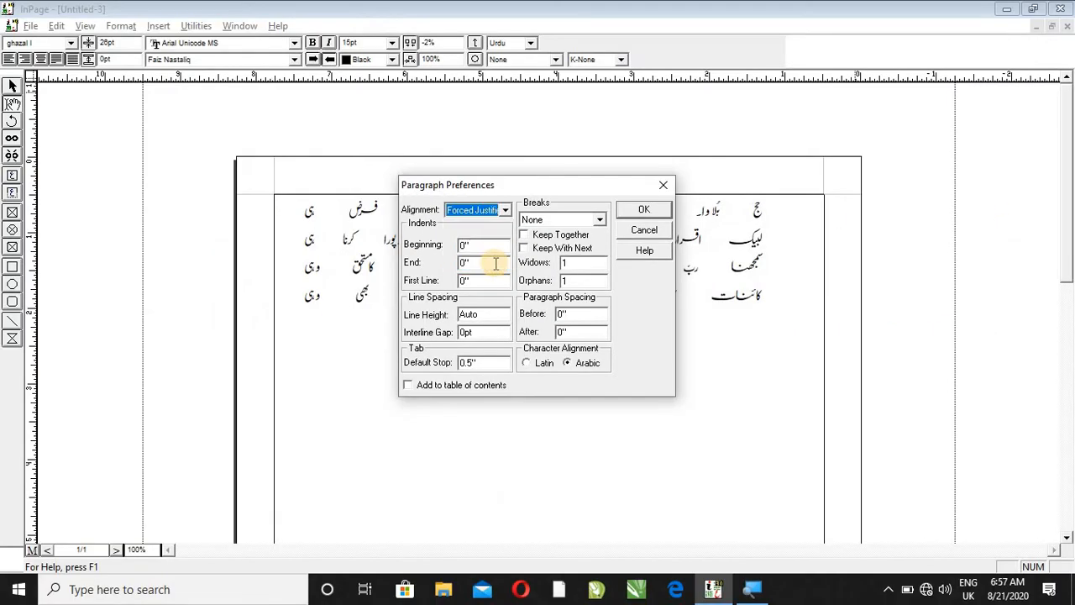
pyautogui.click(487, 245)
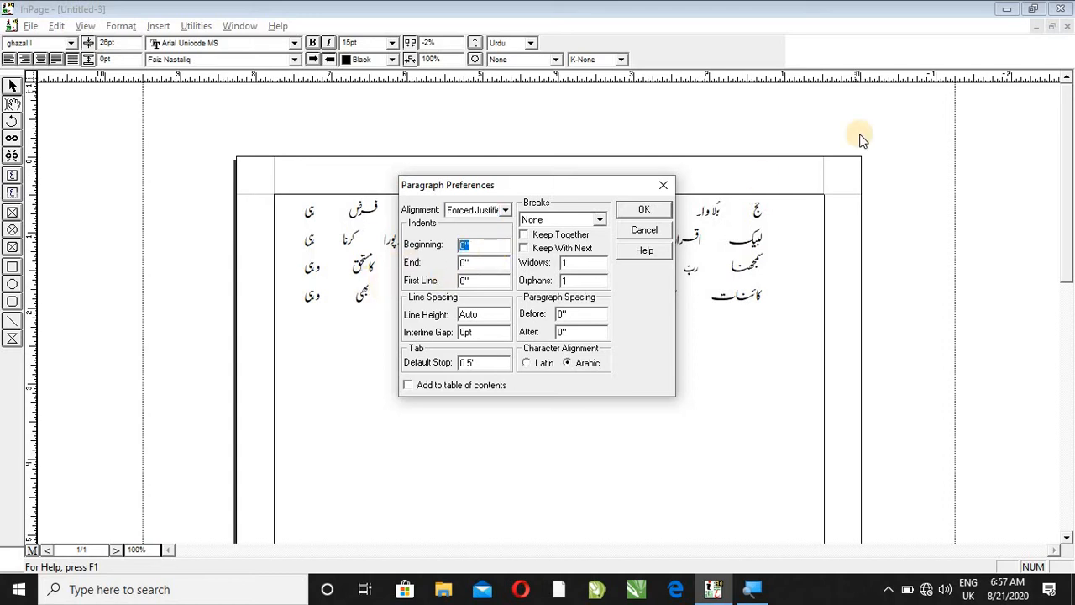
pyautogui.write('0.5')
pyautogui.moveTo(484, 262); pyautogui.dragTo(279, 317)
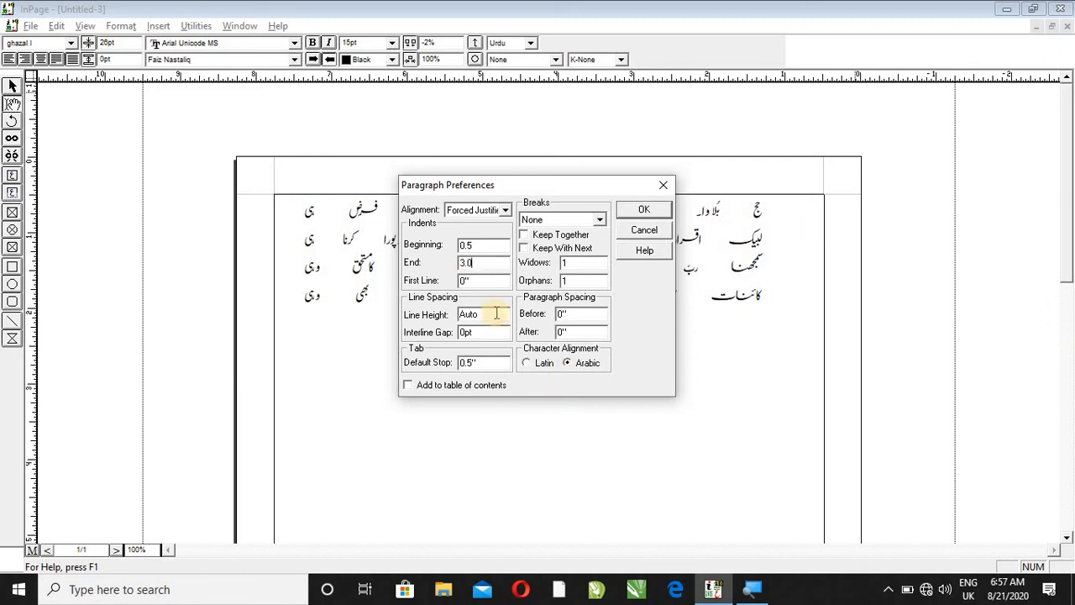
pyautogui.moveTo(487, 314); pyautogui.dragTo(386, 338)
pyautogui.write('23')
pyautogui.click(647, 211)
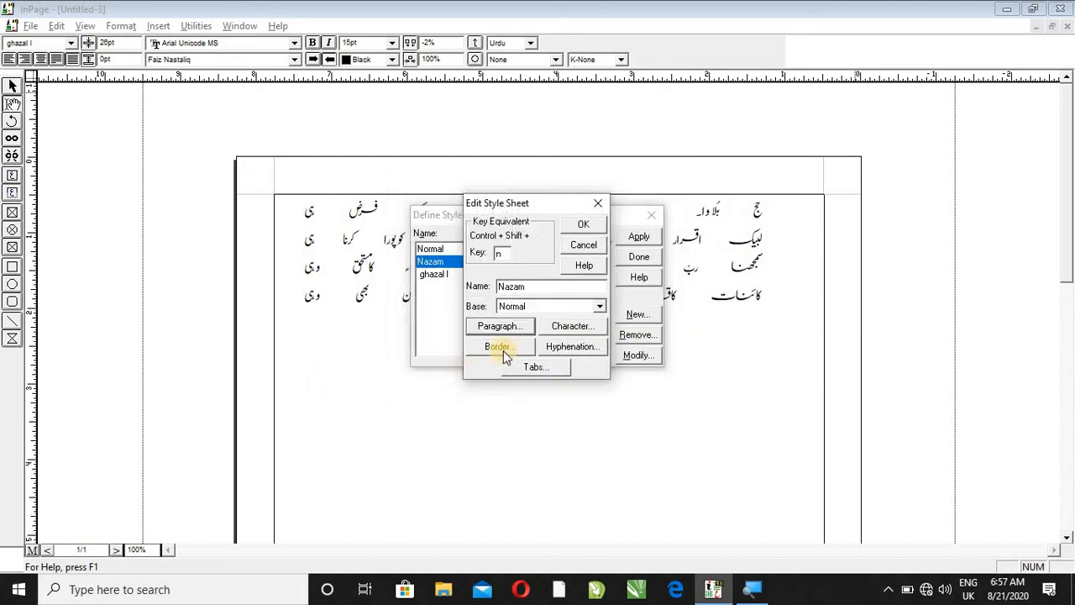
# Set the Nazam style's character size to 15 and its Kashida to K-Always
pyautogui.click(558, 330)
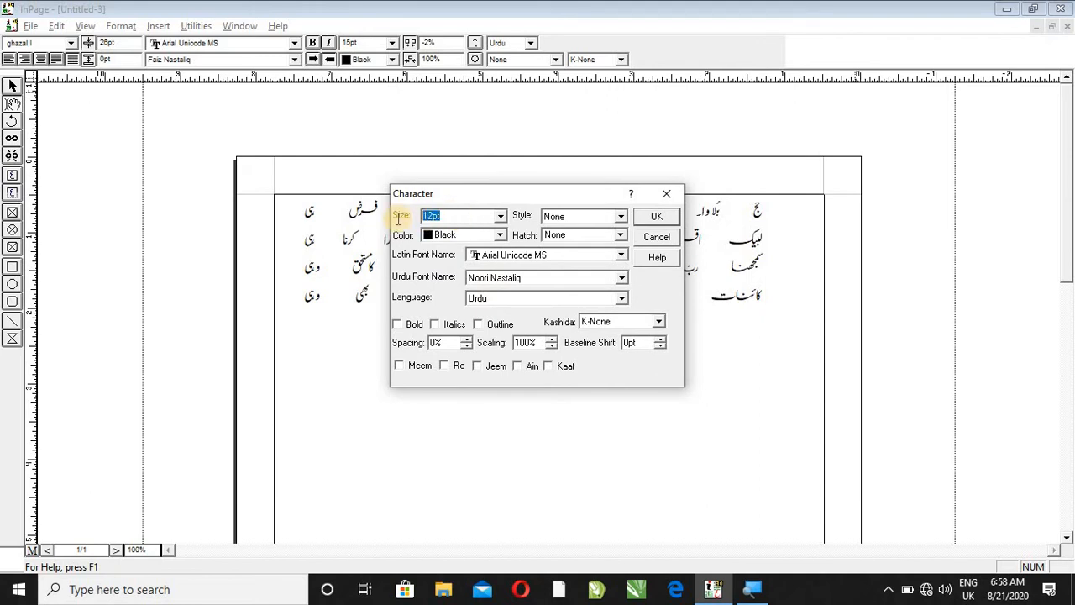
pyautogui.write('15')
pyautogui.click(623, 323)
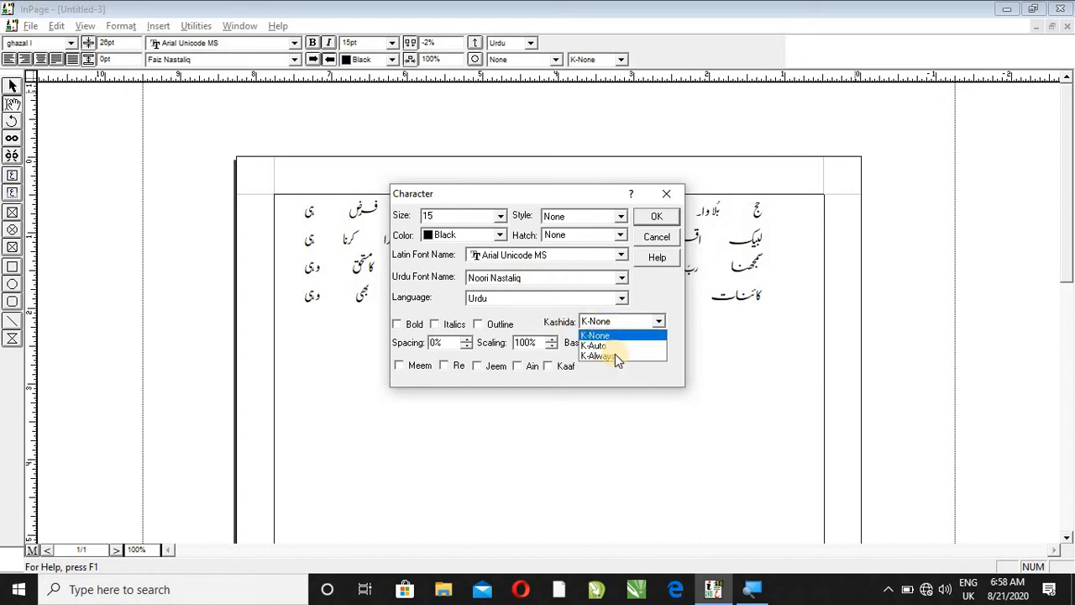
pyautogui.click(615, 354)
pyautogui.click(656, 216)
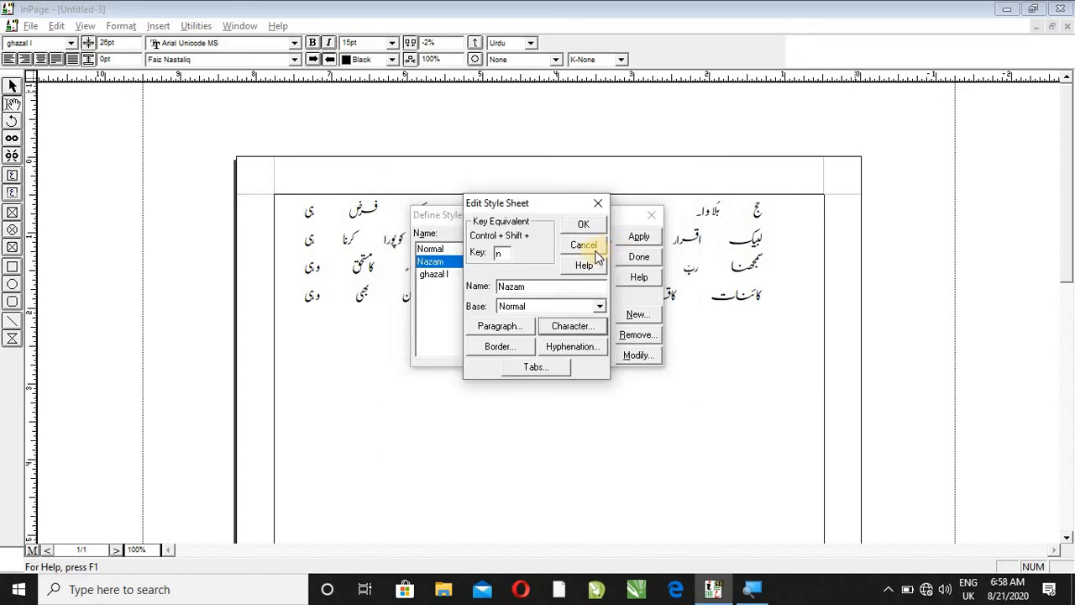
# Save the Nazam style sheet and apply it to the first and second lines of the stanza
pyautogui.click(581, 225)
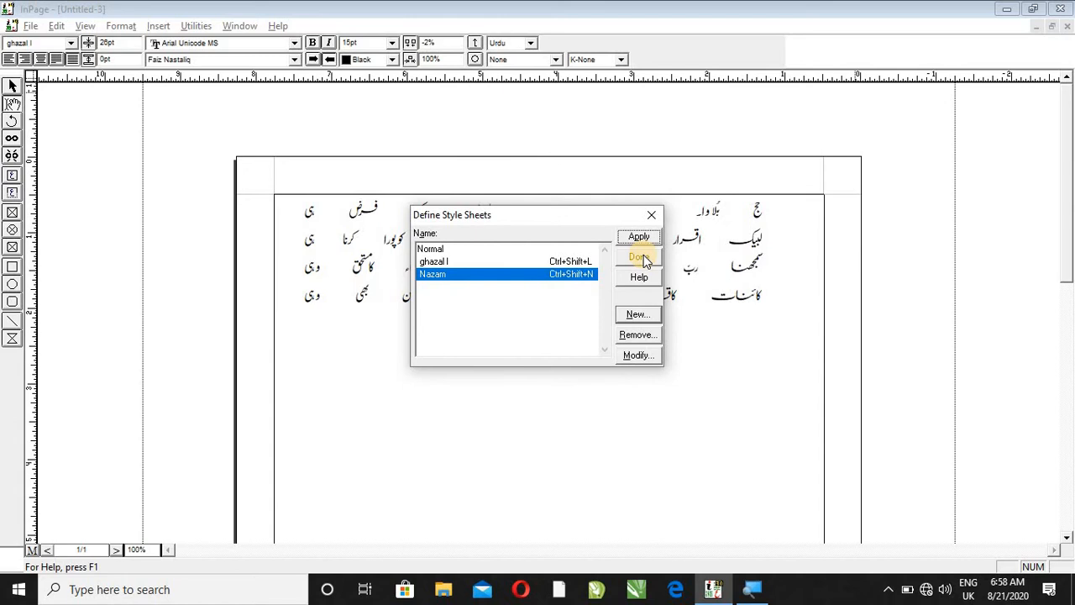
pyautogui.click(640, 256)
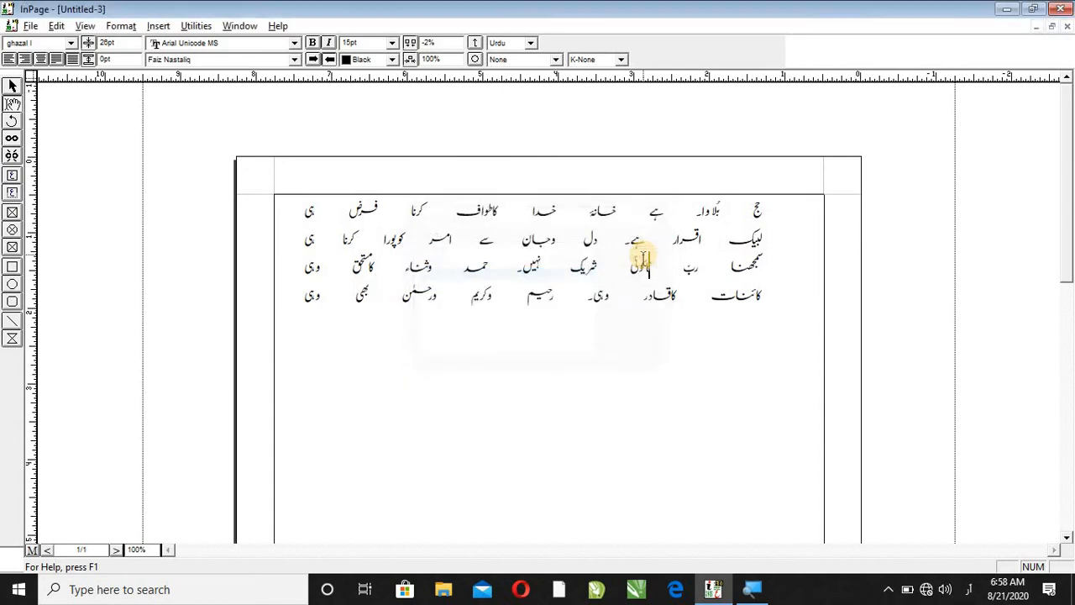
pyautogui.click(304, 212)
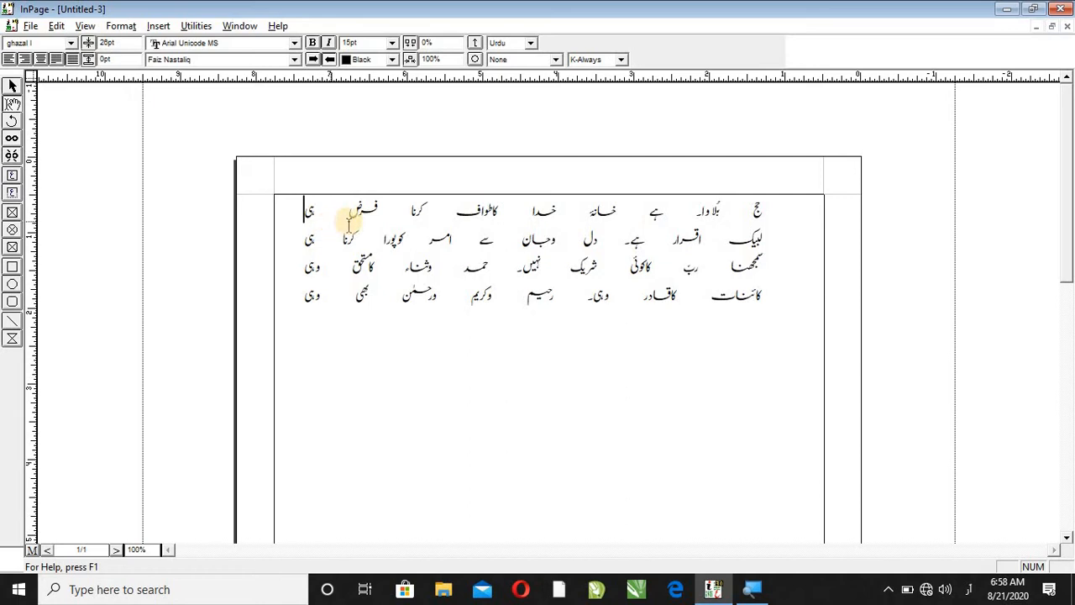
pyautogui.press('F2')
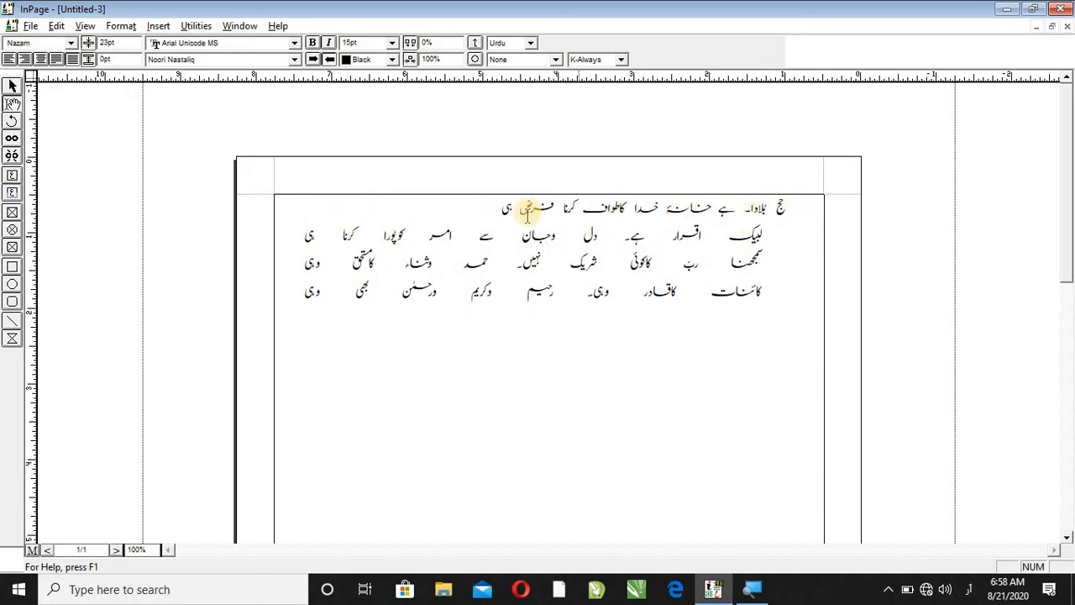
pyautogui.click(296, 235)
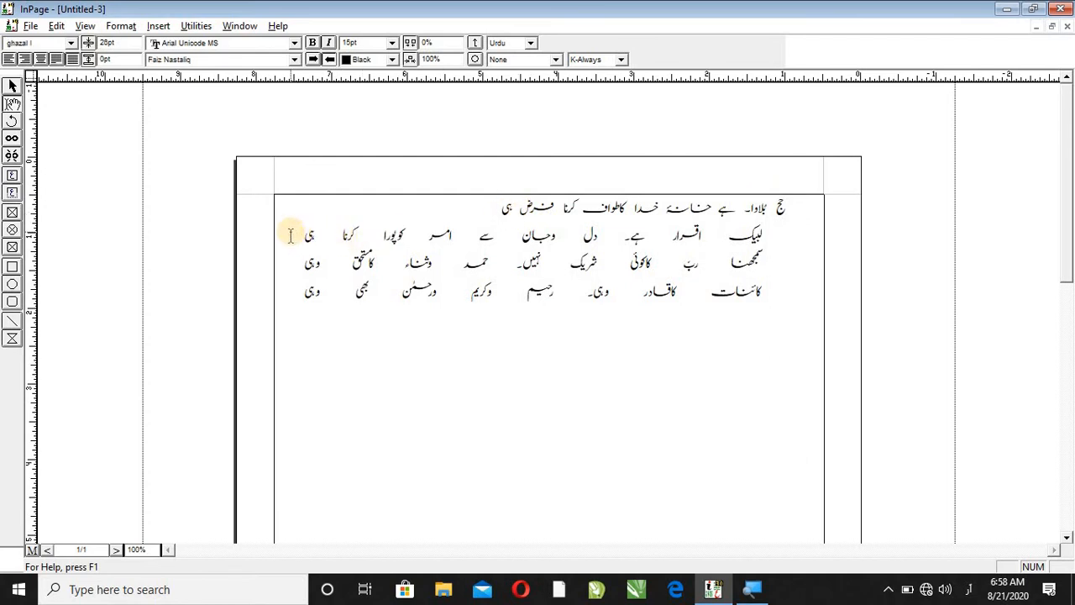
pyautogui.press('F2')
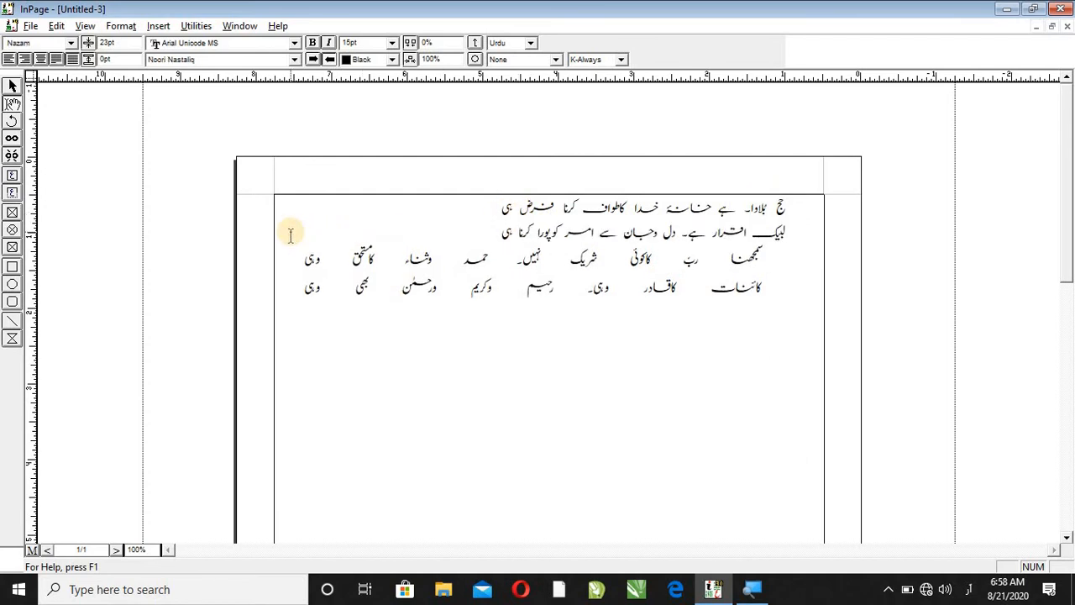
# Create a new style sheet named Nazam 1 with m as its Control + Shift key equivalent
pyautogui.click(456, 336)
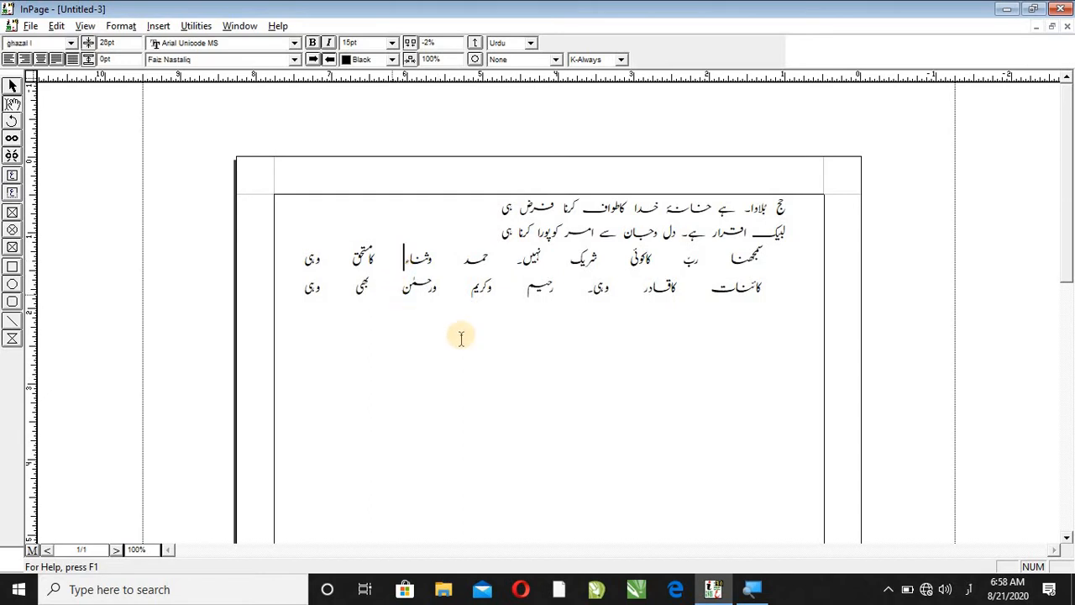
pyautogui.click(121, 26)
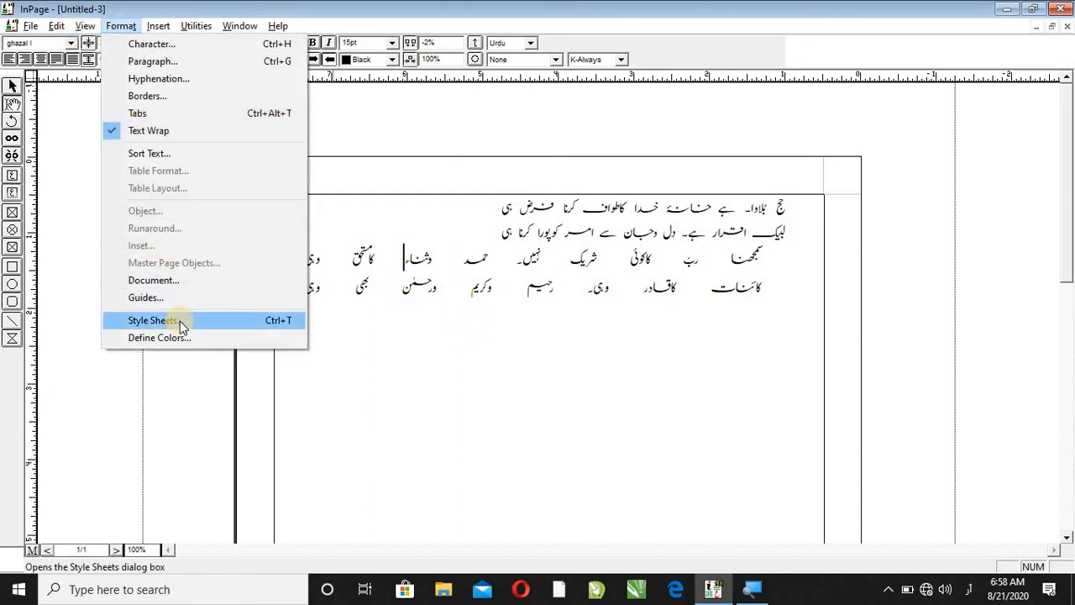
pyautogui.click(180, 320)
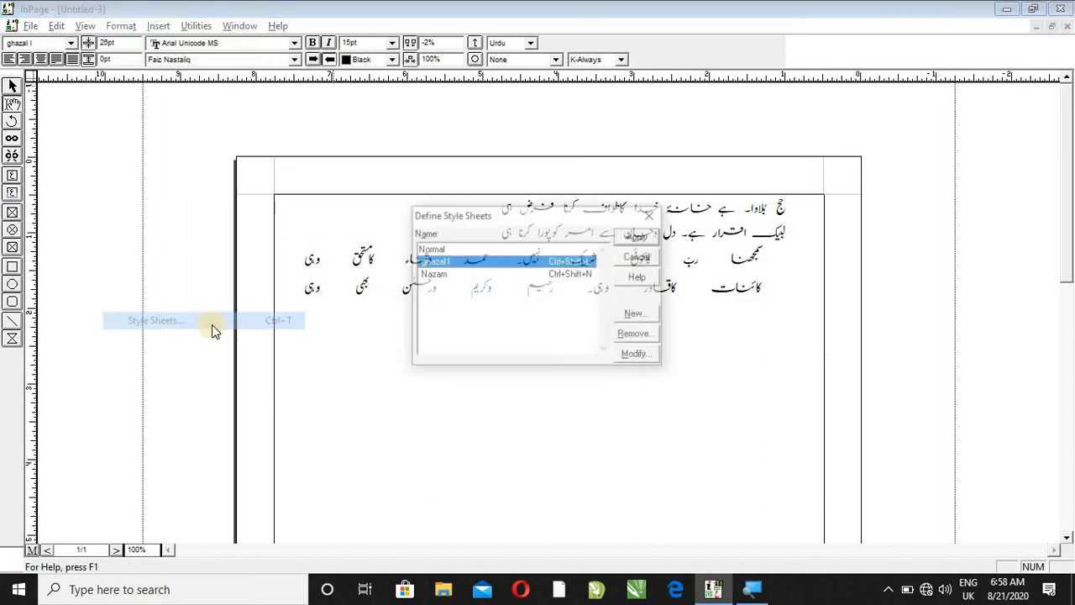
pyautogui.click(637, 314)
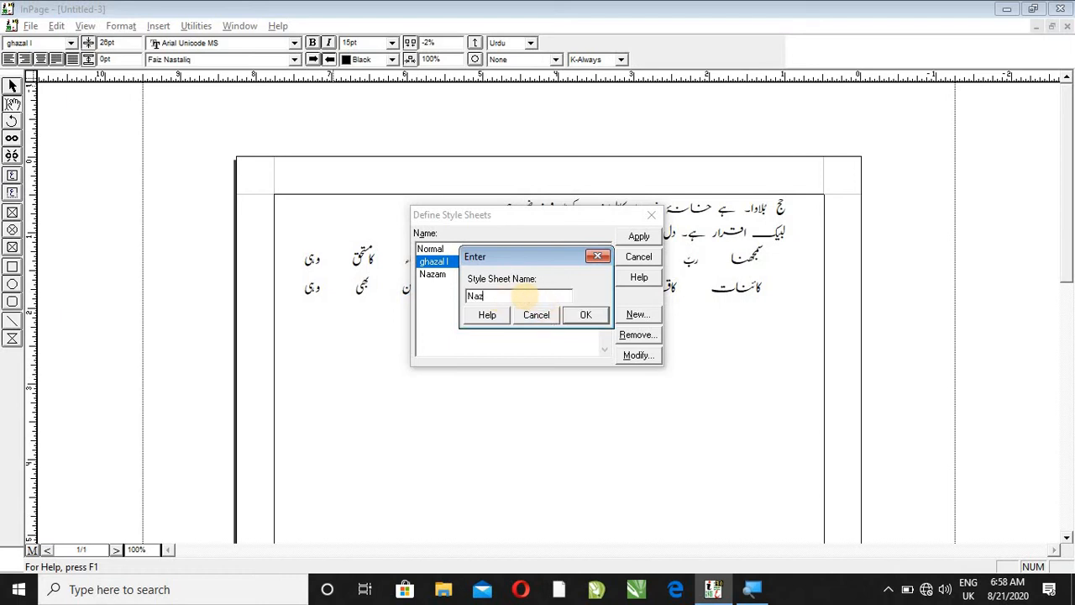
pyautogui.click(590, 315)
pyautogui.click(503, 252)
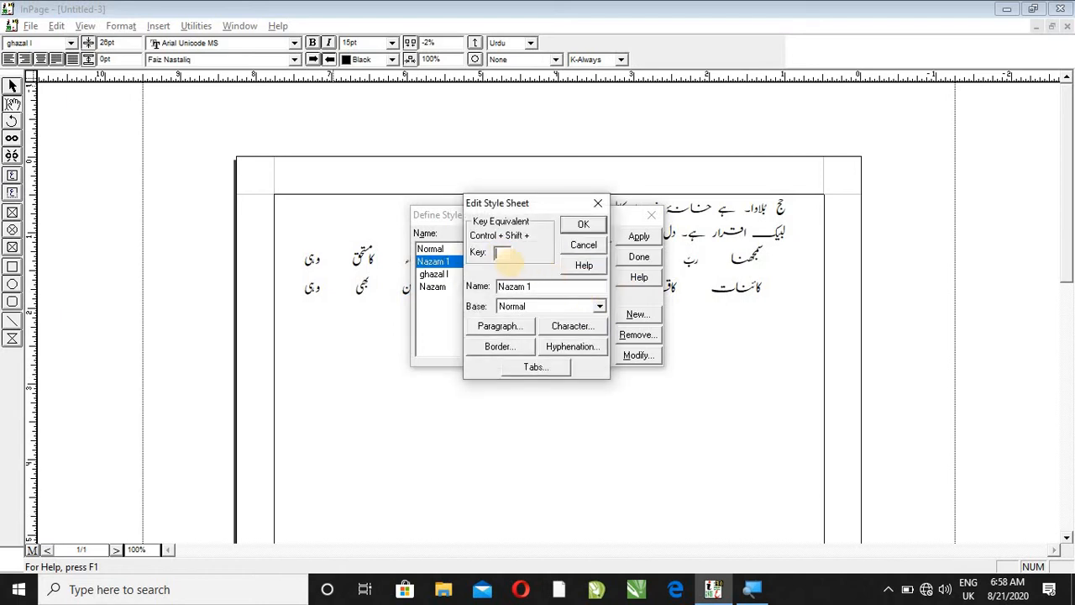
# Set the Nazam 1 style's paragraph alignment to Forced Justified, beginning indent to 2.8, end indent to 1.0 and line height to 23
pyautogui.click(496, 325)
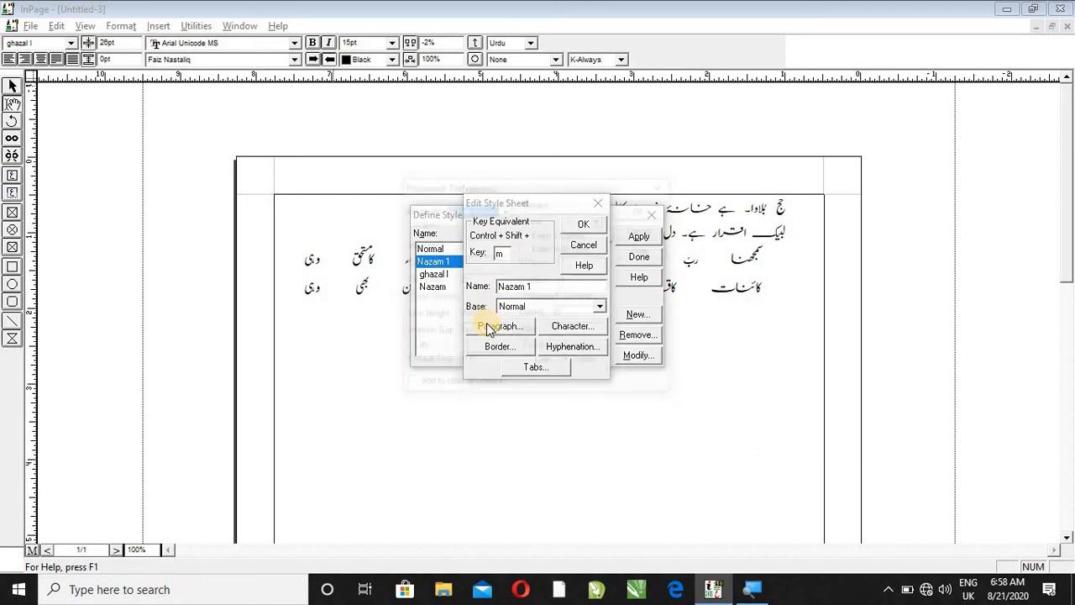
pyautogui.click(477, 213)
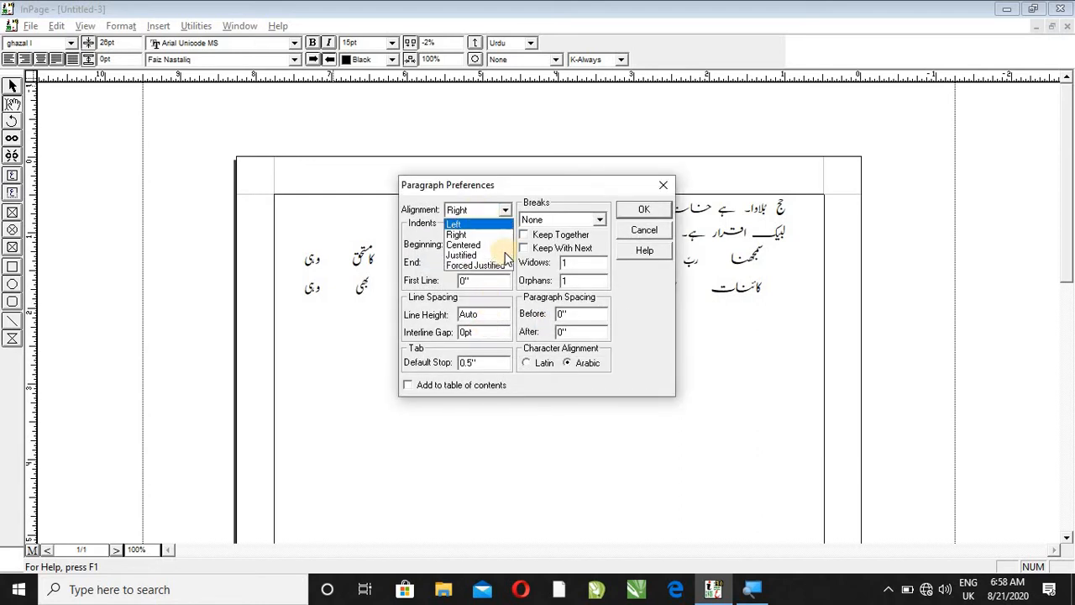
pyautogui.click(480, 261)
pyautogui.press('Tab')
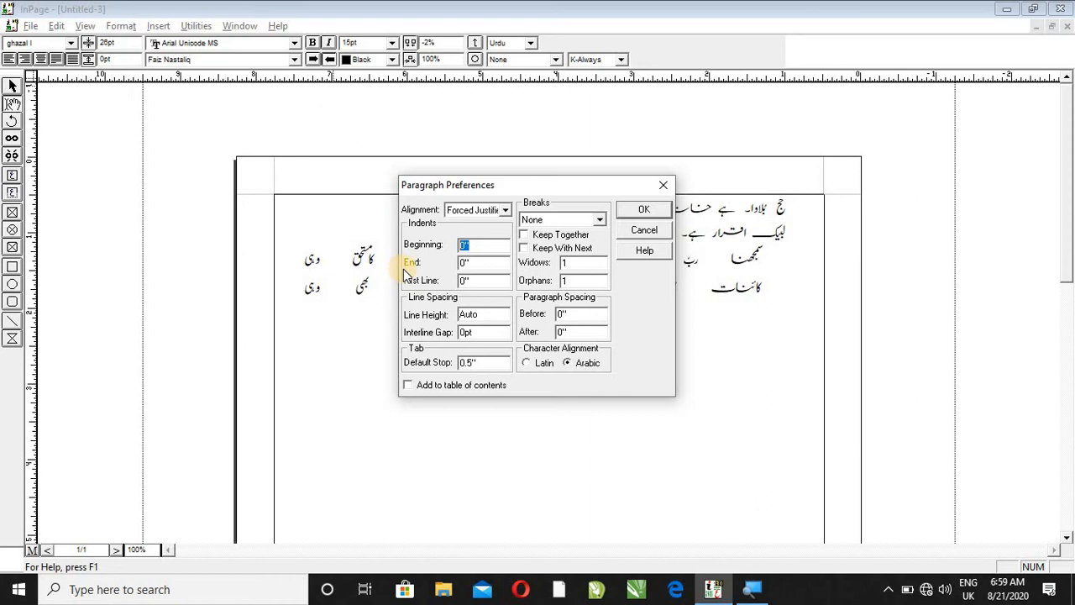
pyautogui.write('2.8')
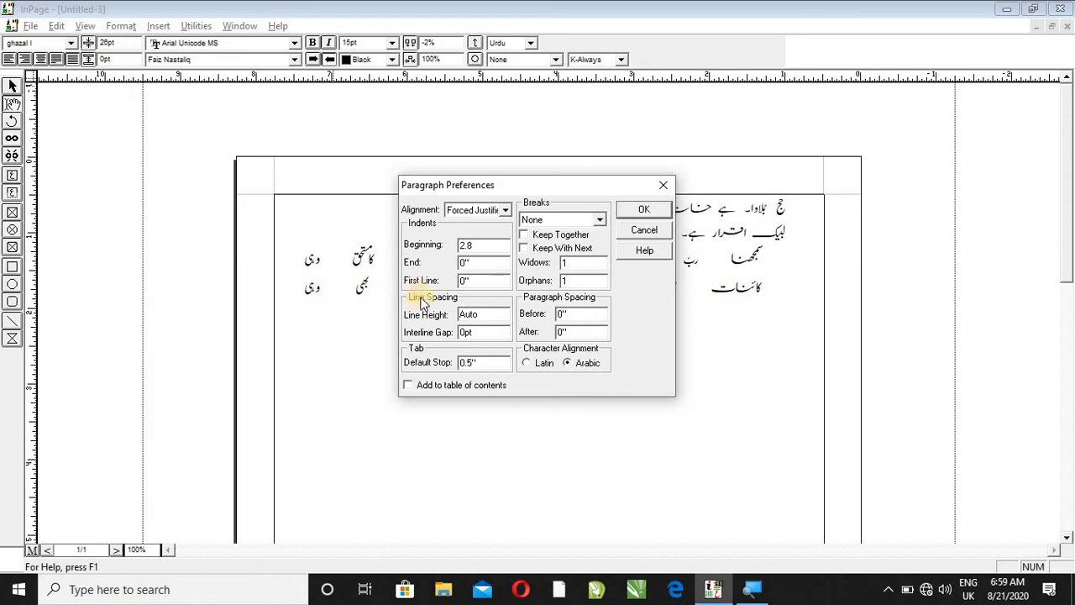
pyautogui.press('Tab')
pyautogui.write('1.0')
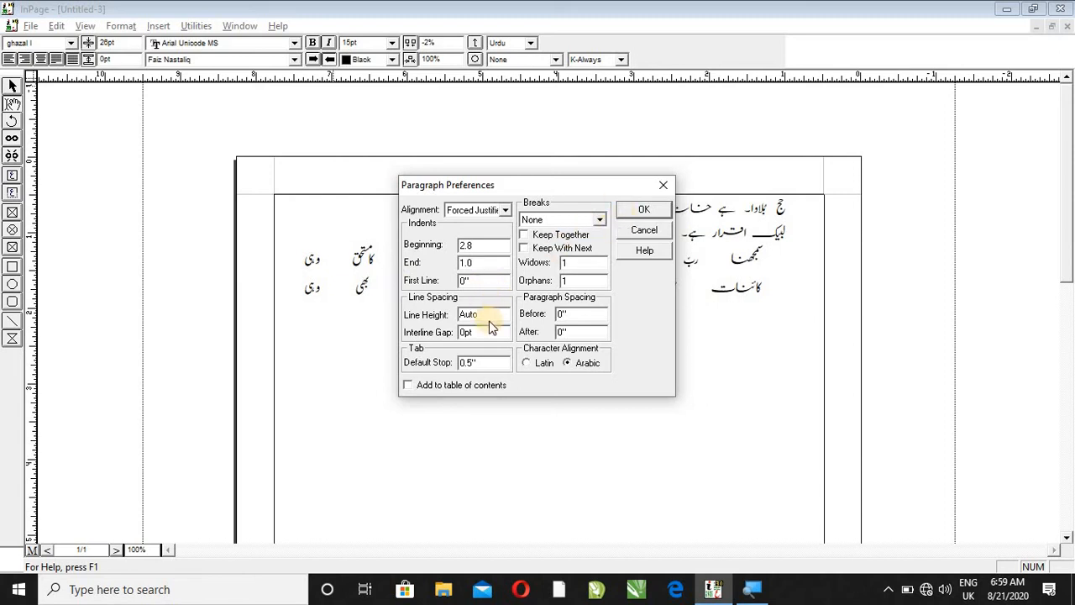
pyautogui.moveTo(489, 313); pyautogui.dragTo(401, 328)
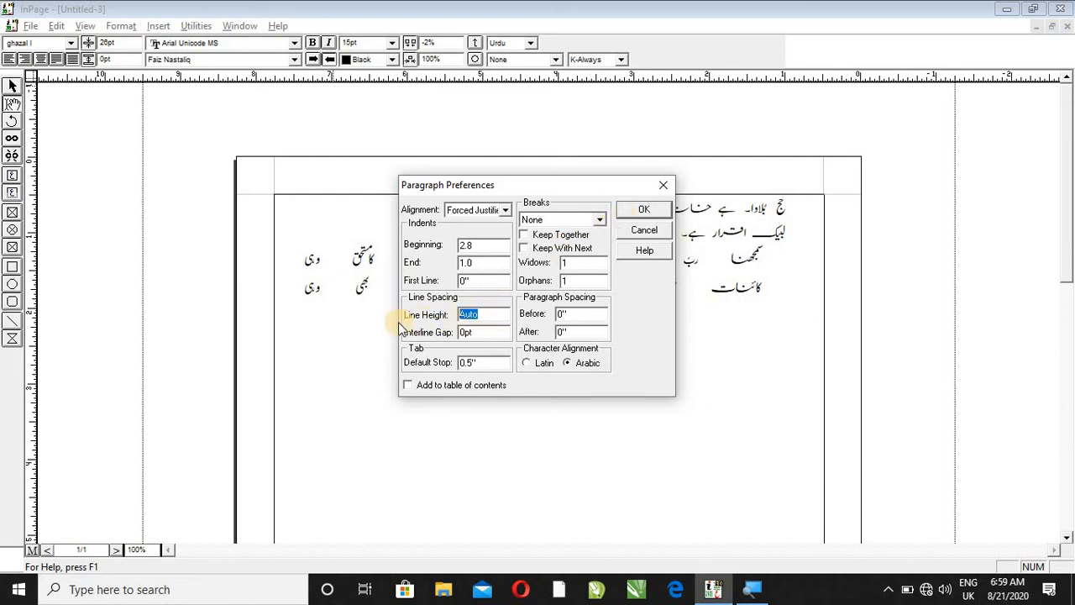
pyautogui.write('23')
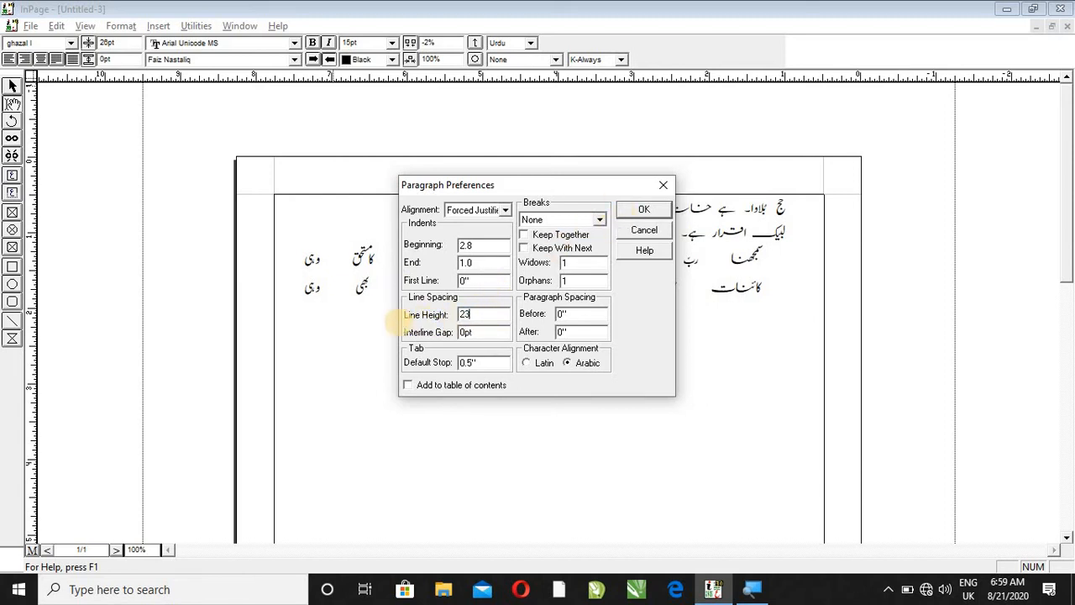
pyautogui.click(640, 210)
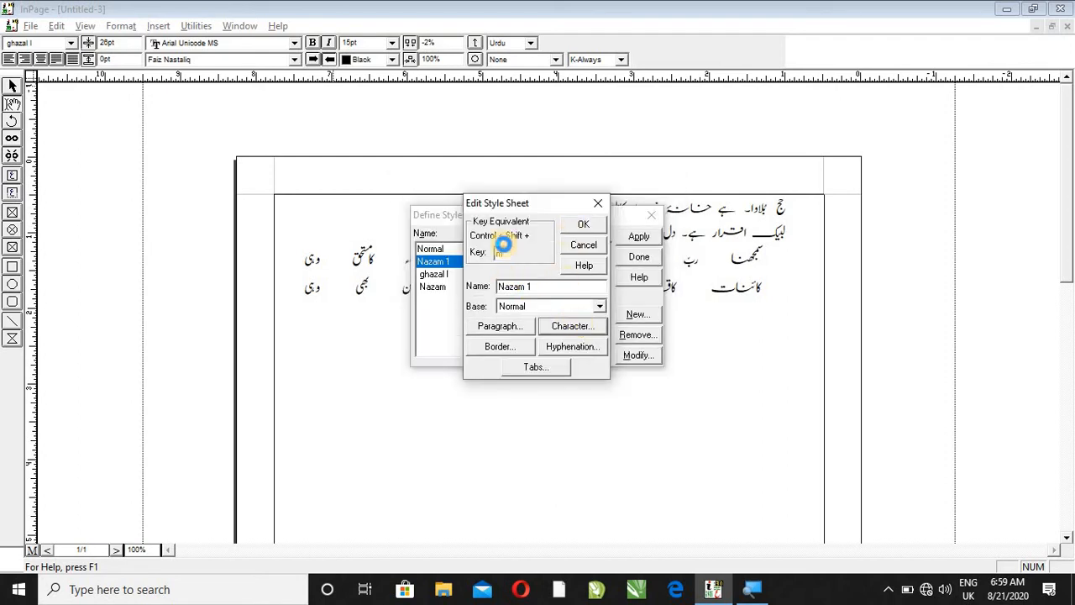
# Set the Nazam 1 style's character size to 15 and its Kashida to K-Always
pyautogui.click(572, 326)
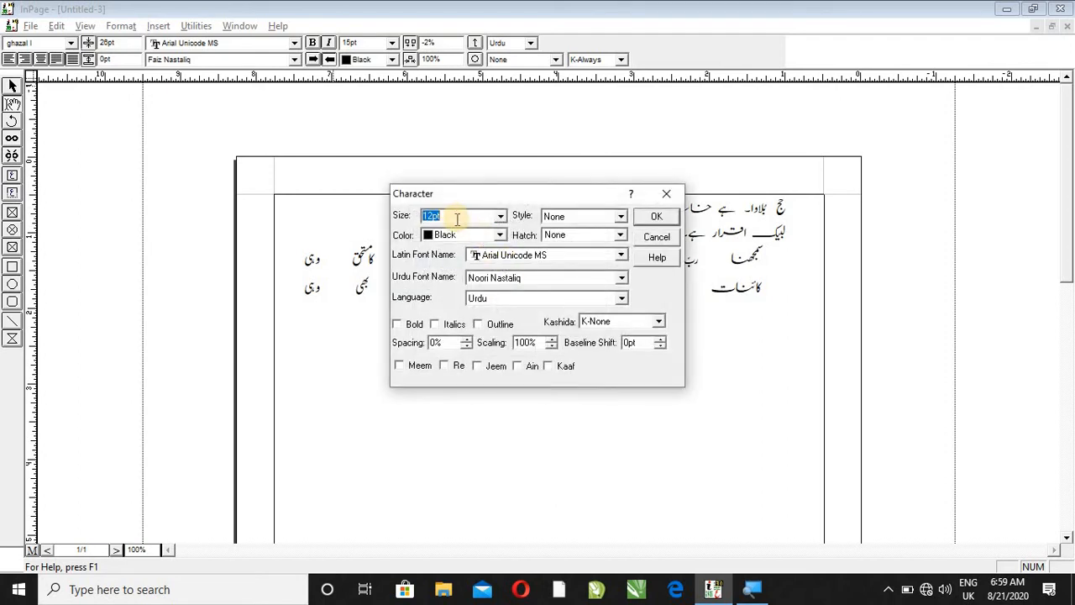
pyautogui.write('15')
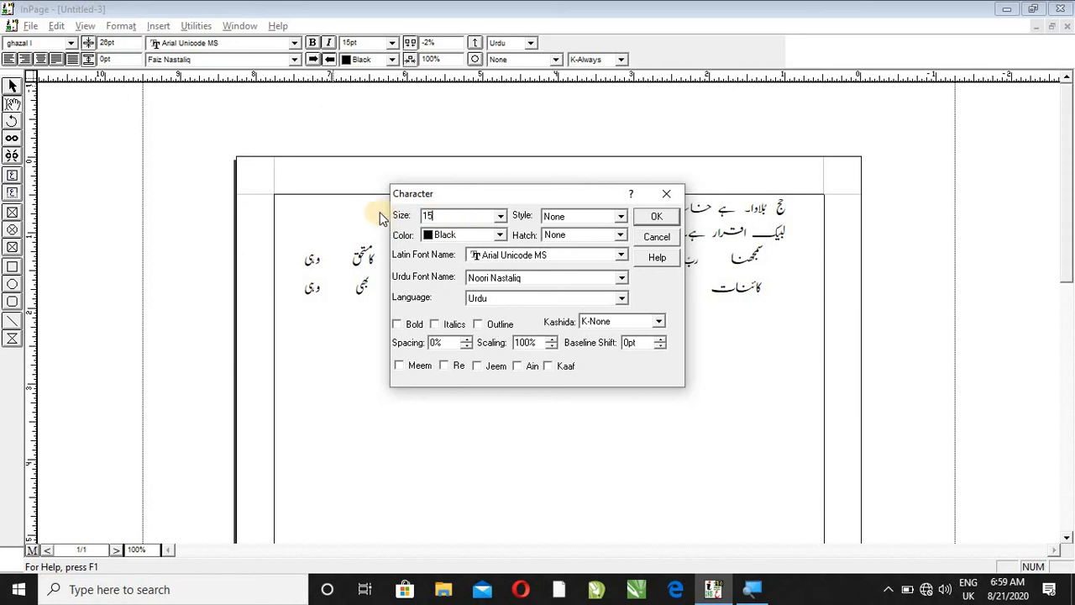
pyautogui.click(616, 322)
pyautogui.click(623, 354)
pyautogui.click(658, 217)
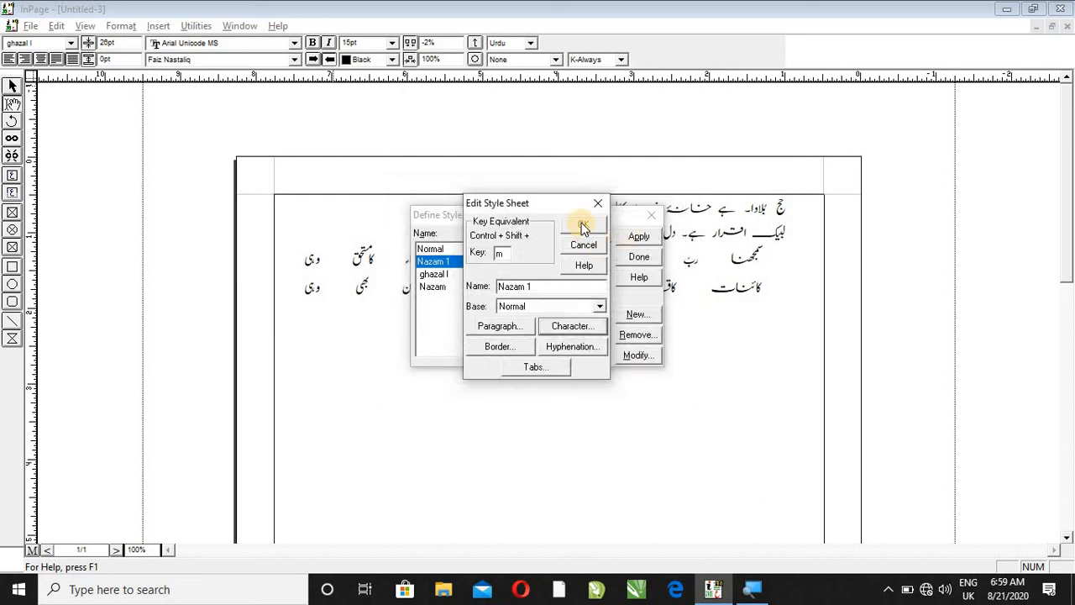
# Save the Nazam 1 style sheet and apply it to the third line of the stanza
pyautogui.click(584, 227)
pyautogui.click(638, 257)
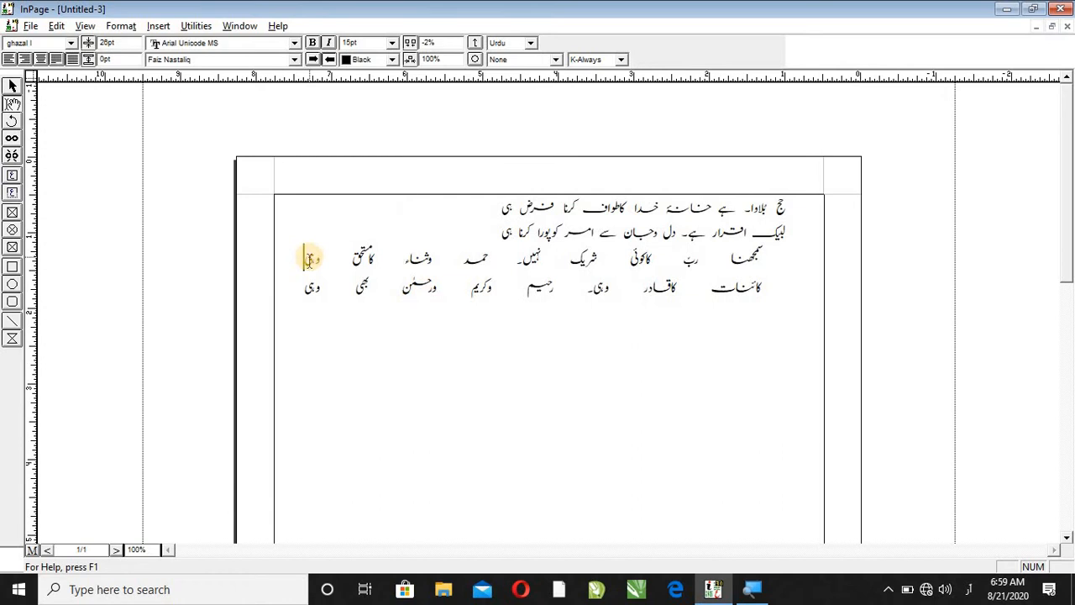
pyautogui.click(309, 259)
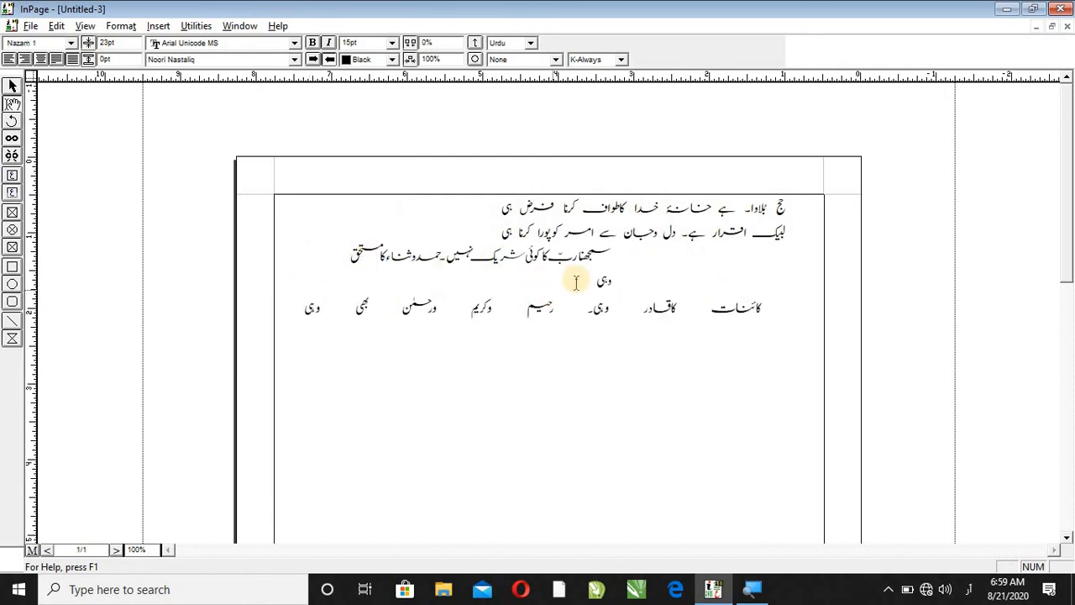
# Set the Nazam 1 style's beginning indent to 2.9 and apply the modified style to the stanza's third line
pyautogui.moveTo(596, 284); pyautogui.dragTo(631, 252)
pyautogui.click(121, 26)
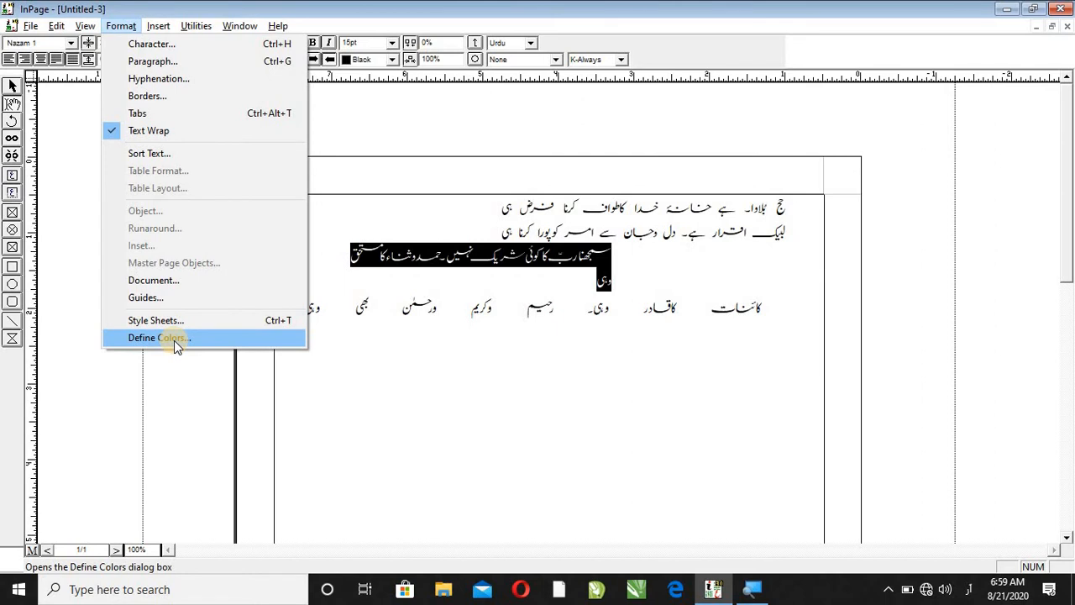
pyautogui.press('Return')
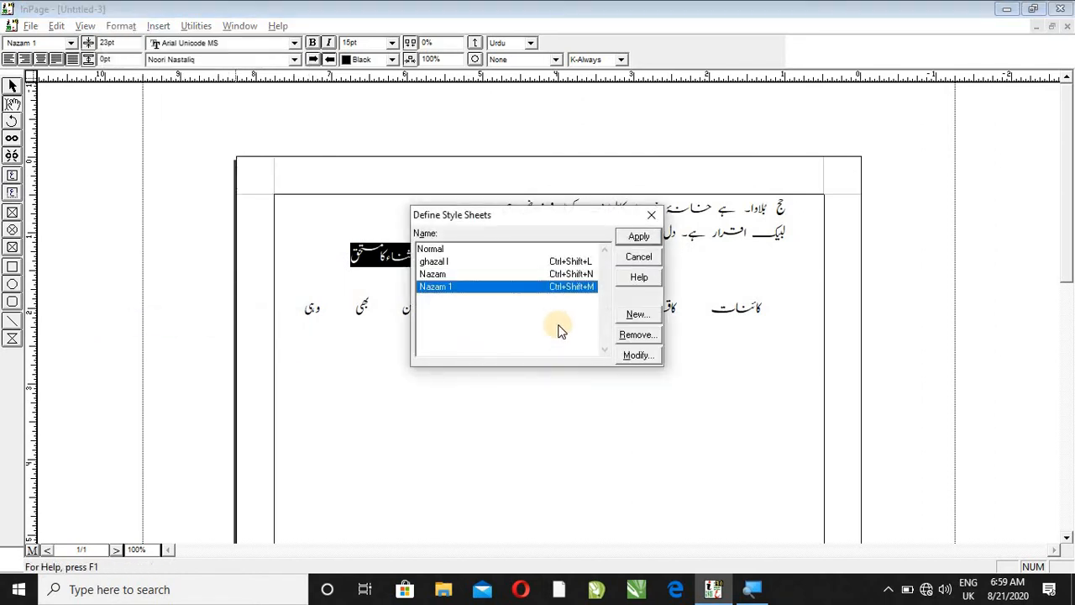
pyautogui.click(638, 357)
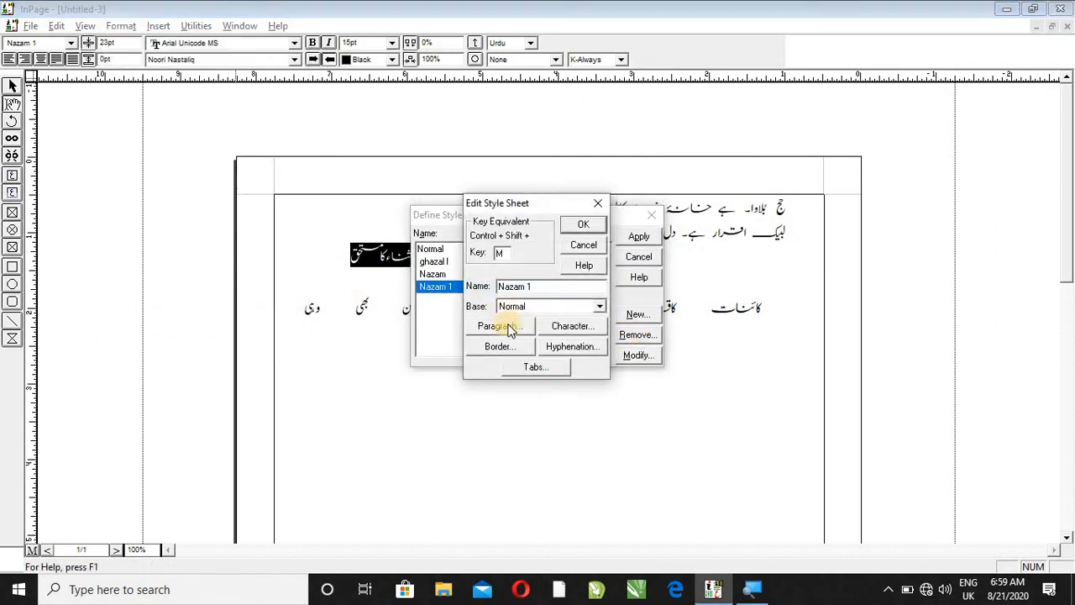
pyautogui.click(502, 325)
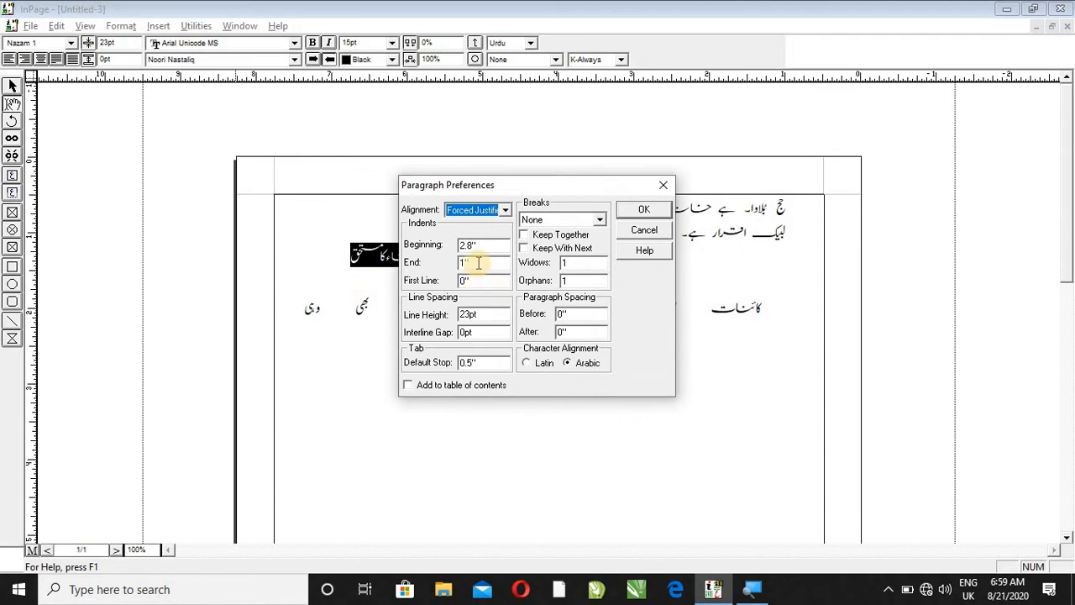
pyautogui.click(484, 245)
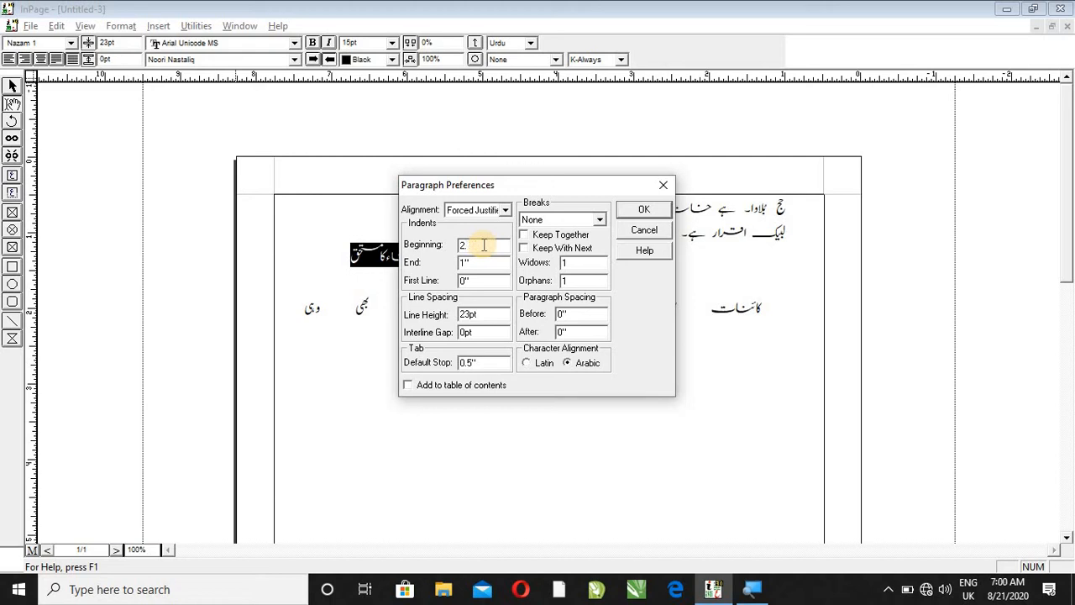
pyautogui.write('2.5')
pyautogui.click(643, 210)
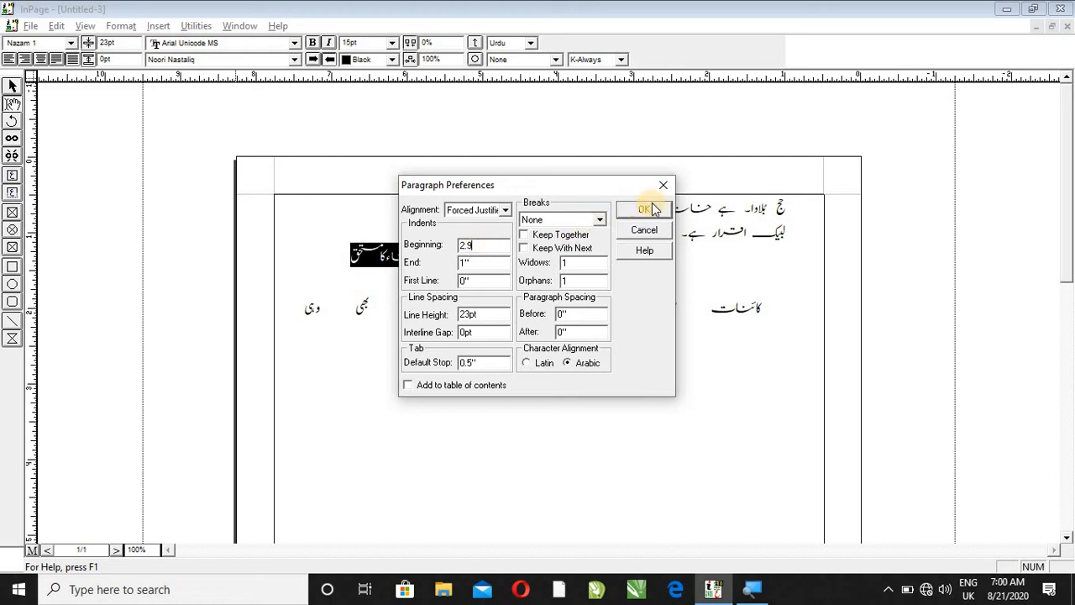
pyautogui.click(582, 223)
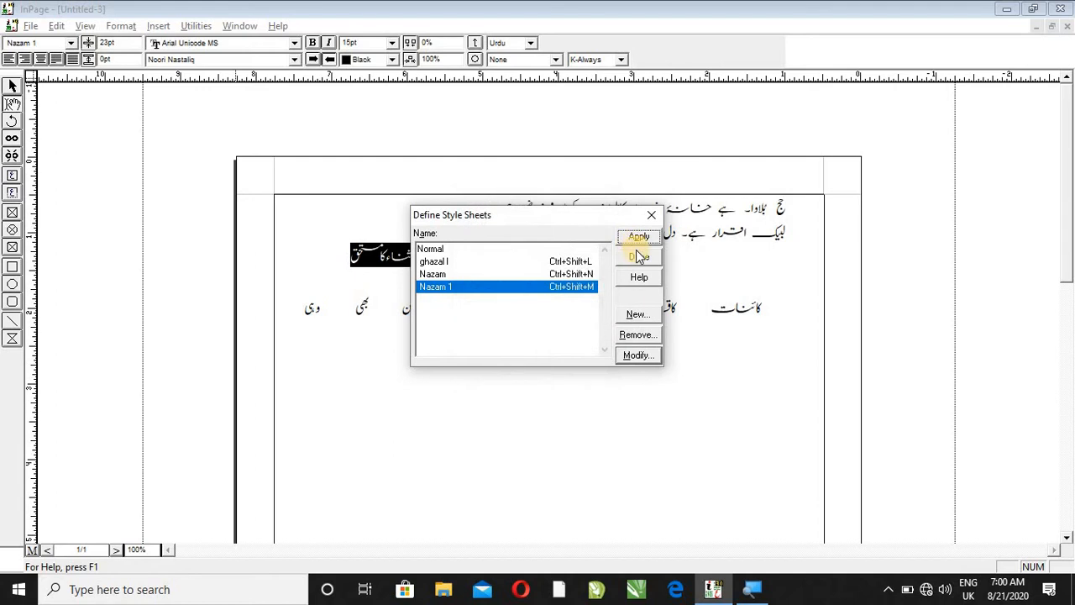
pyautogui.click(638, 238)
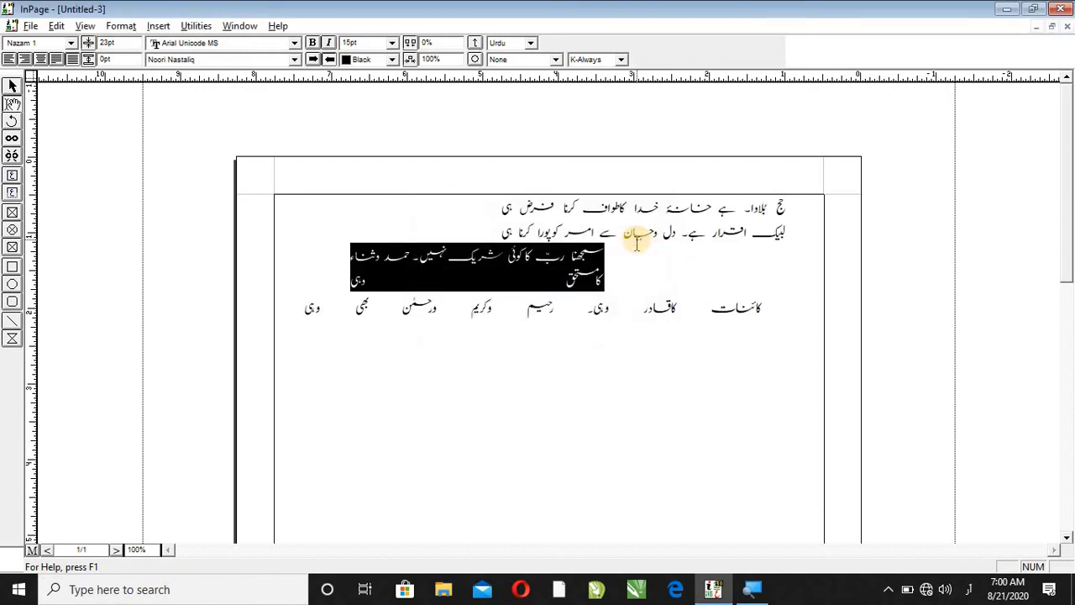
# Set the Nazam 1 style's beginning indent to 2.8 and end indent to 0.8, and apply it to the stanza's third line
pyautogui.click(121, 25)
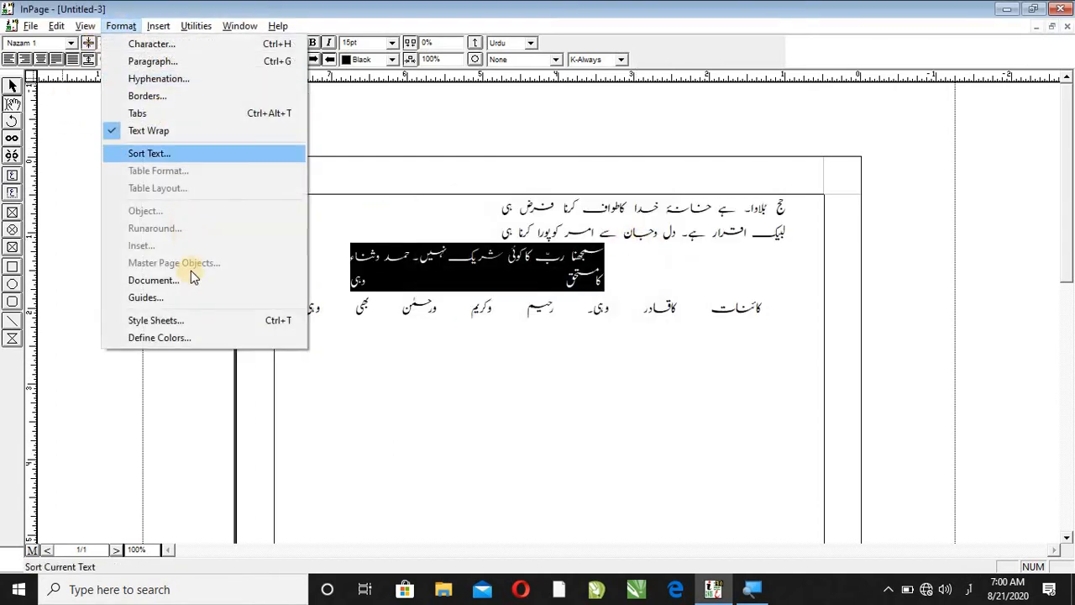
pyautogui.click(193, 319)
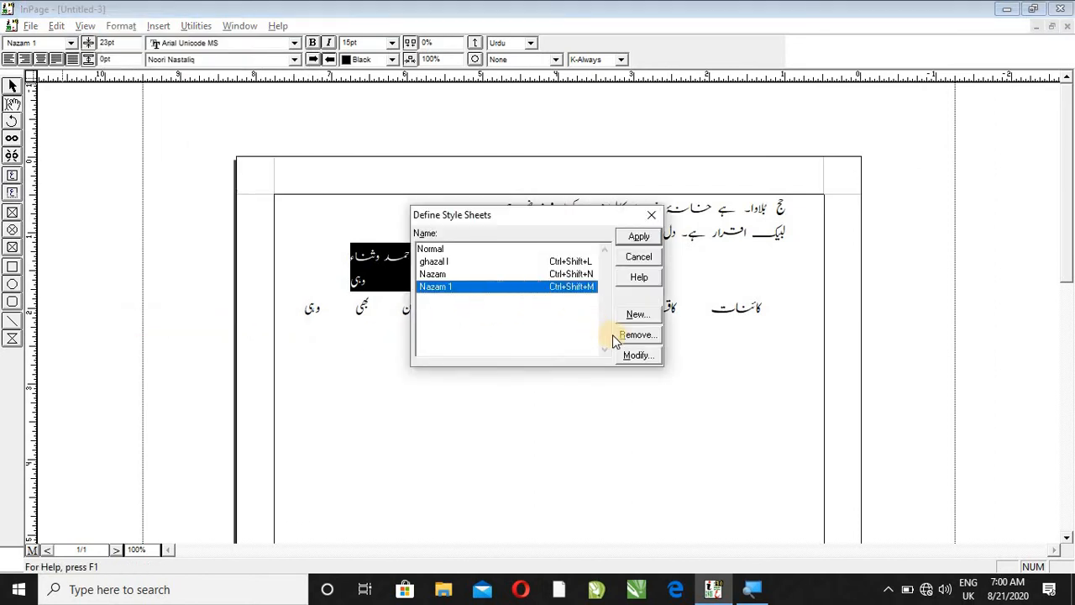
pyautogui.click(638, 355)
pyautogui.click(506, 327)
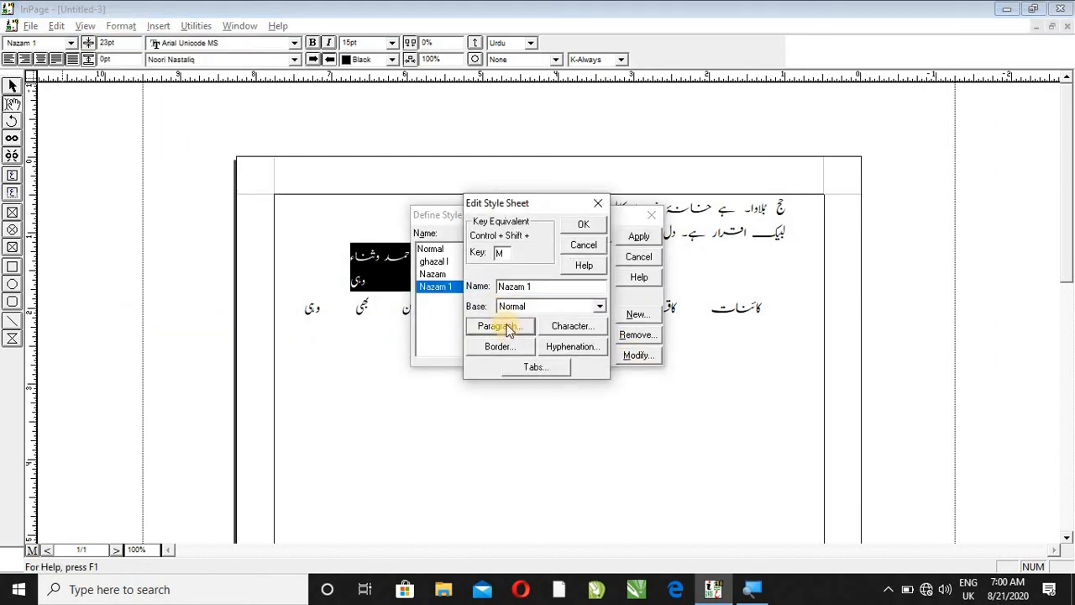
pyautogui.moveTo(479, 245); pyautogui.dragTo(453, 252)
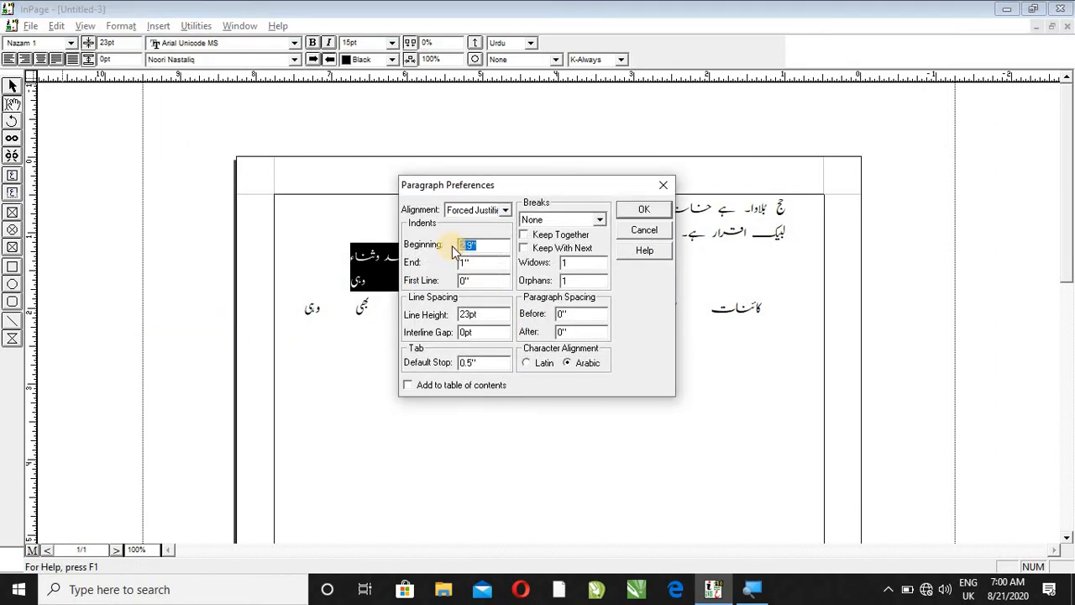
pyautogui.write('2')
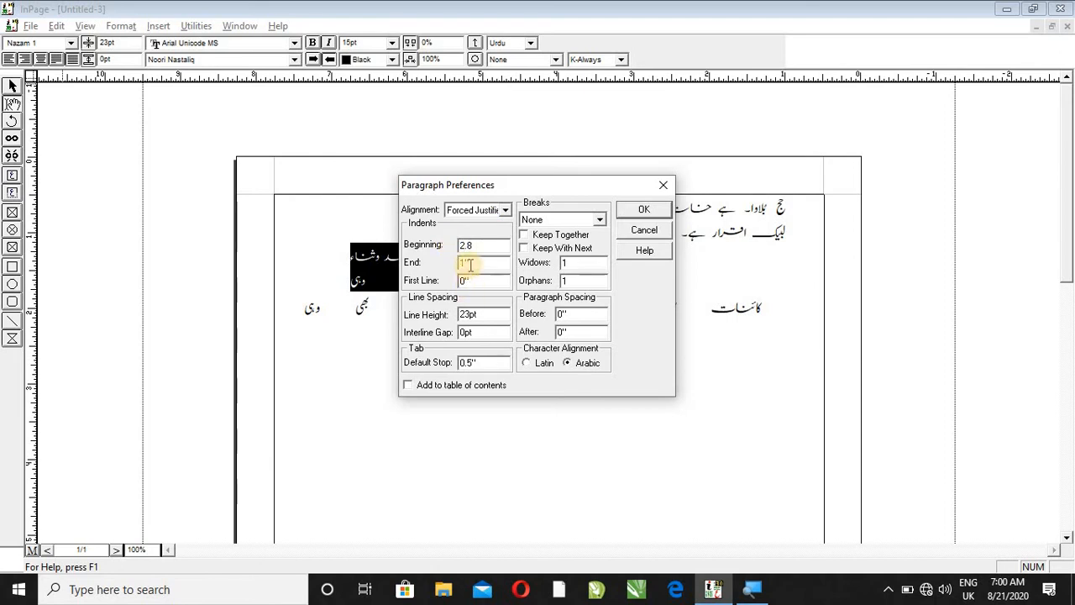
pyautogui.moveTo(470, 263); pyautogui.dragTo(433, 280)
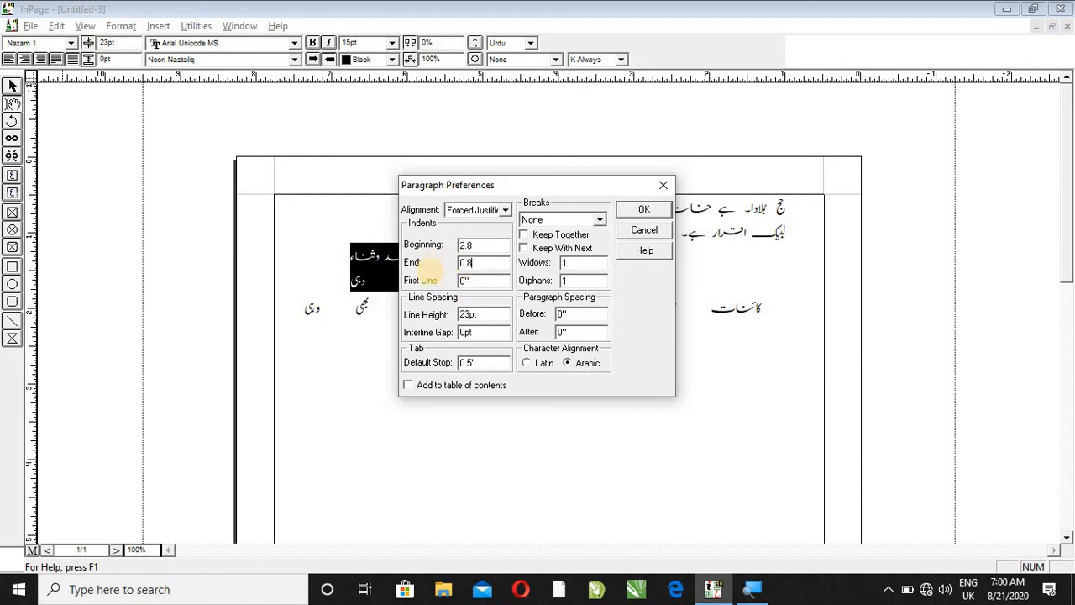
pyautogui.click(642, 215)
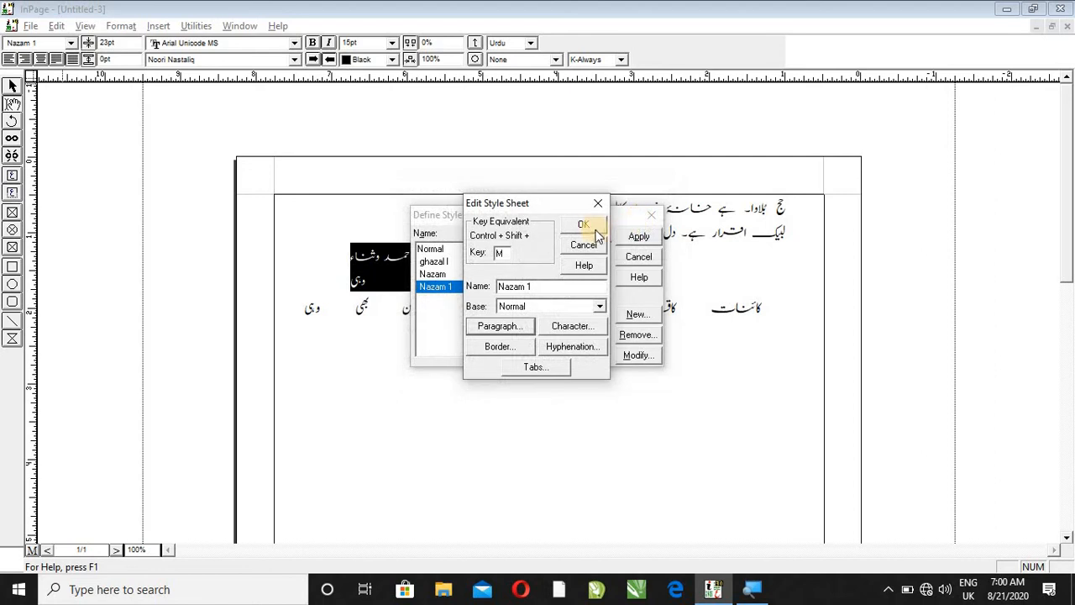
pyautogui.click(583, 224)
pyautogui.click(635, 235)
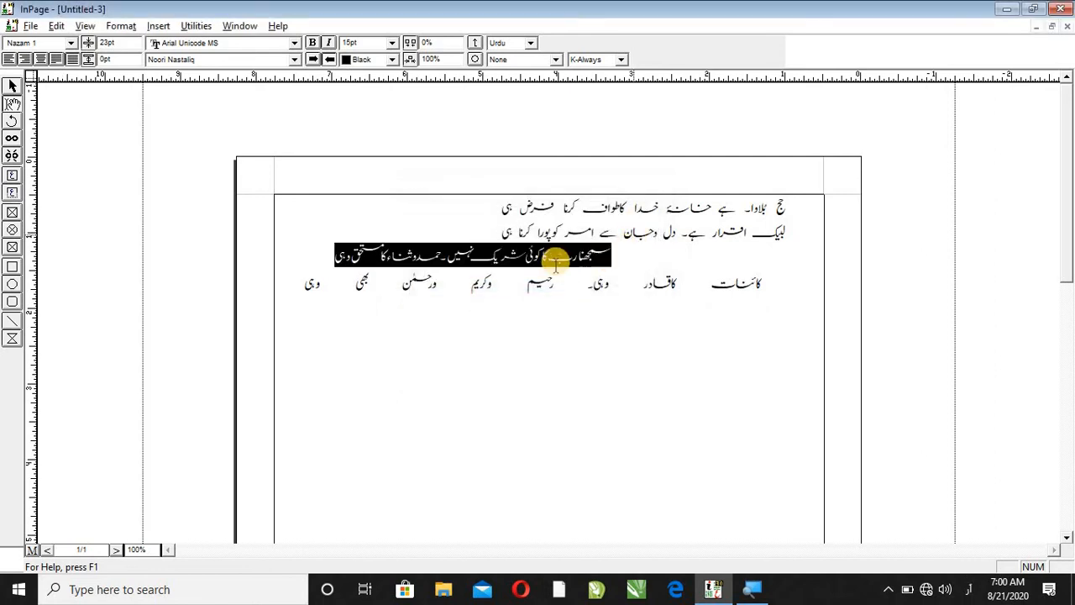
# Apply the Nazam 1 style to the stanza's fourth line and check the layout of all four lines
pyautogui.click(368, 291)
pyautogui.click(307, 283)
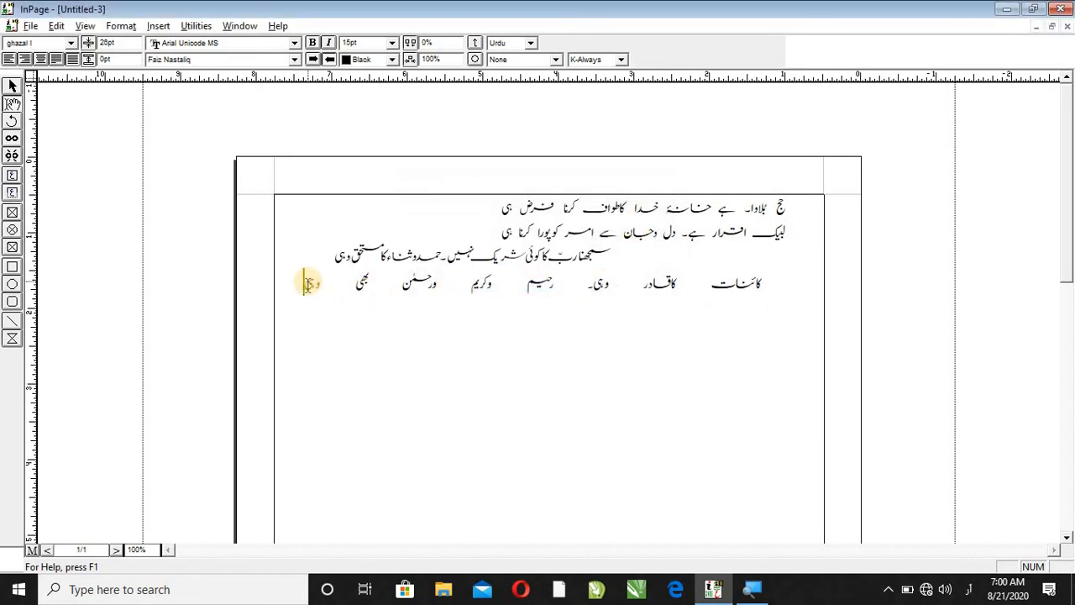
pyautogui.press('super+space')
pyautogui.hotkey('ctrl', '1')
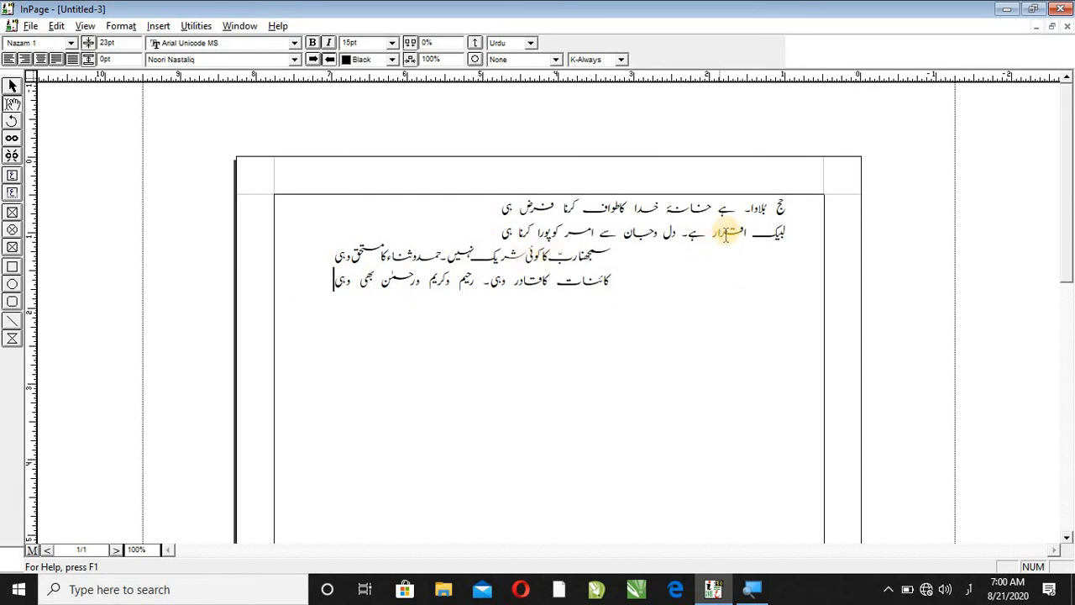
pyautogui.moveTo(319, 283); pyautogui.dragTo(798, 218)
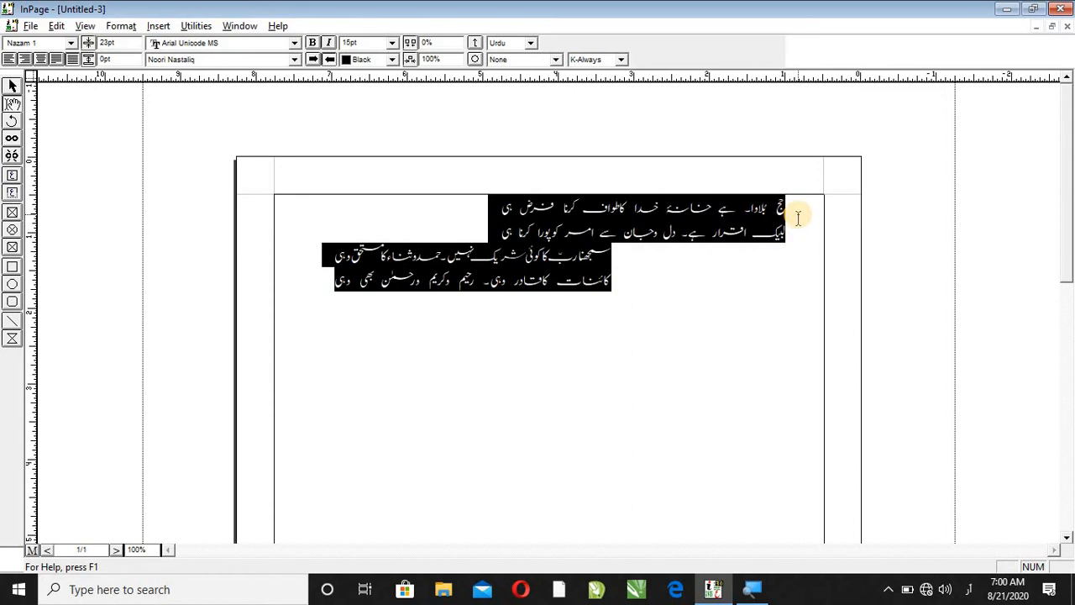
pyautogui.click(509, 260)
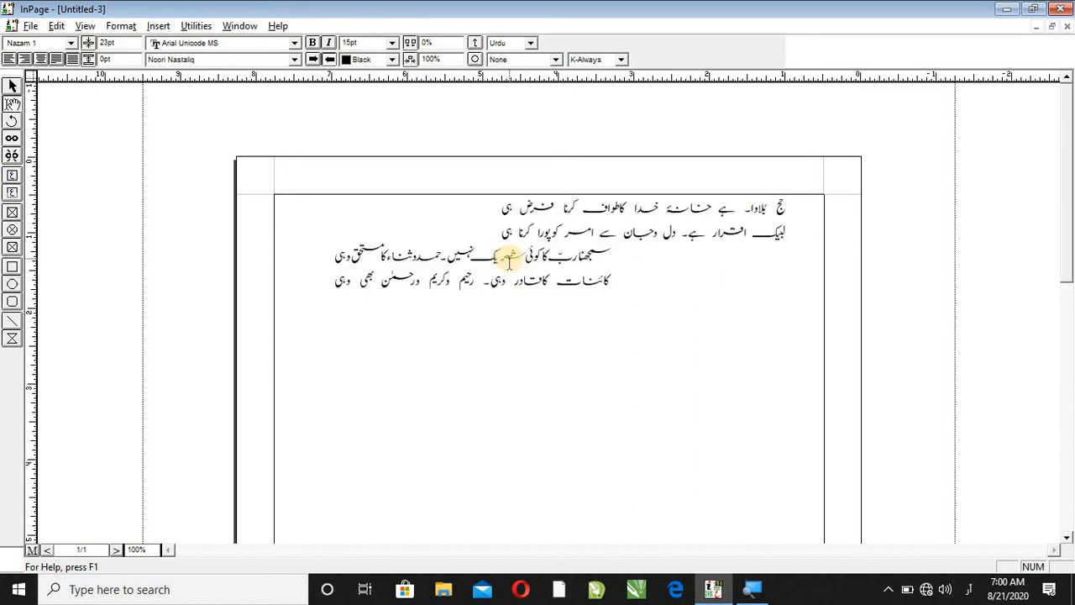
# Copy the four-line stanza beginning "عالمین" from the bandhaaan set document and paste it below the first stanza in Untitled-3
pyautogui.click(237, 26)
pyautogui.click(277, 159)
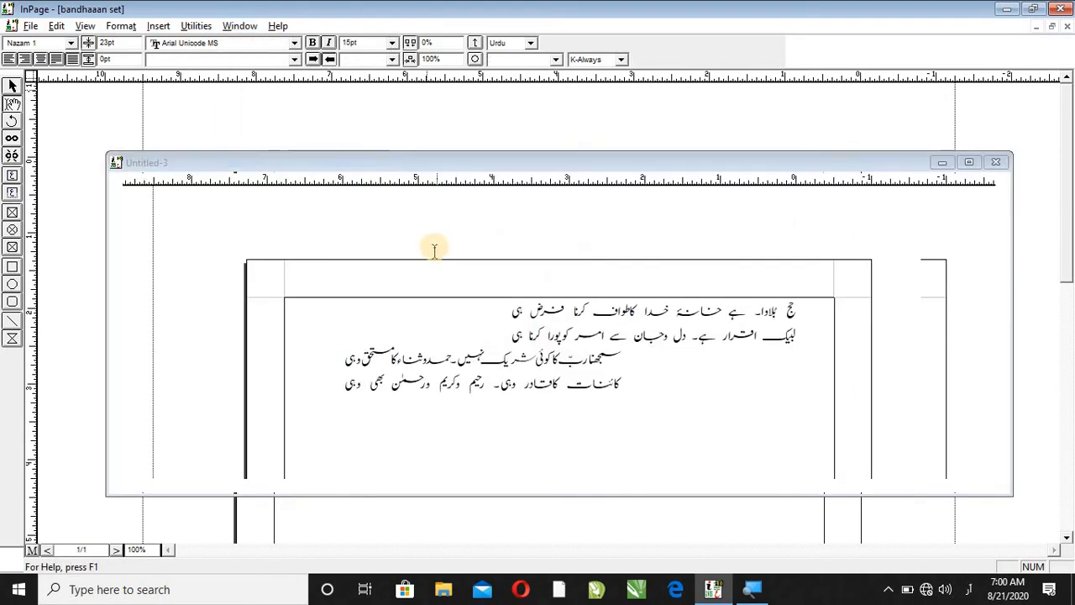
pyautogui.moveTo(649, 298); pyautogui.dragTo(406, 357)
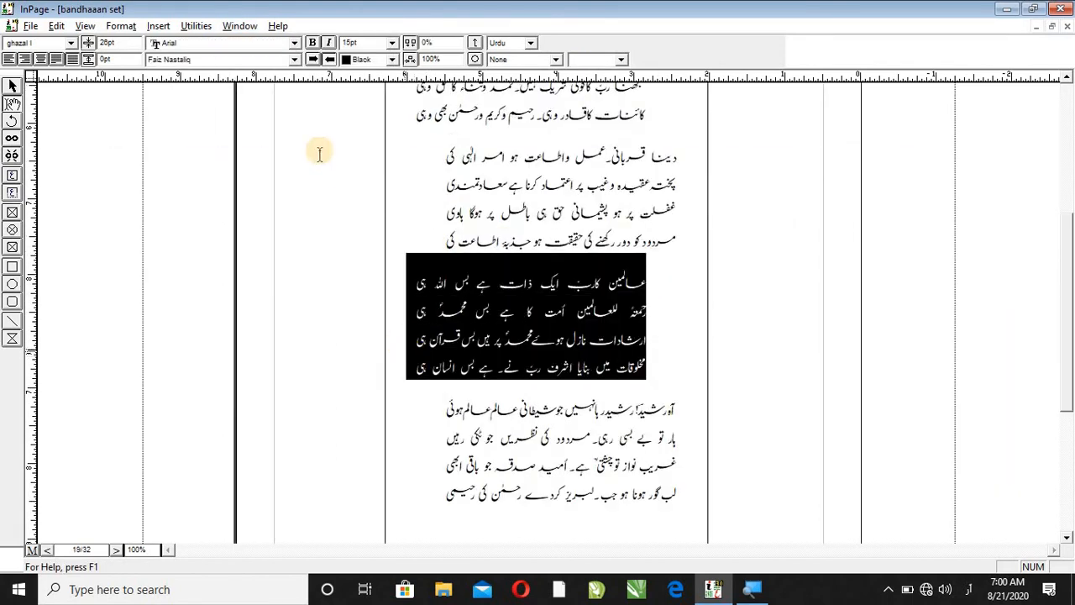
pyautogui.click(239, 26)
pyautogui.click(268, 178)
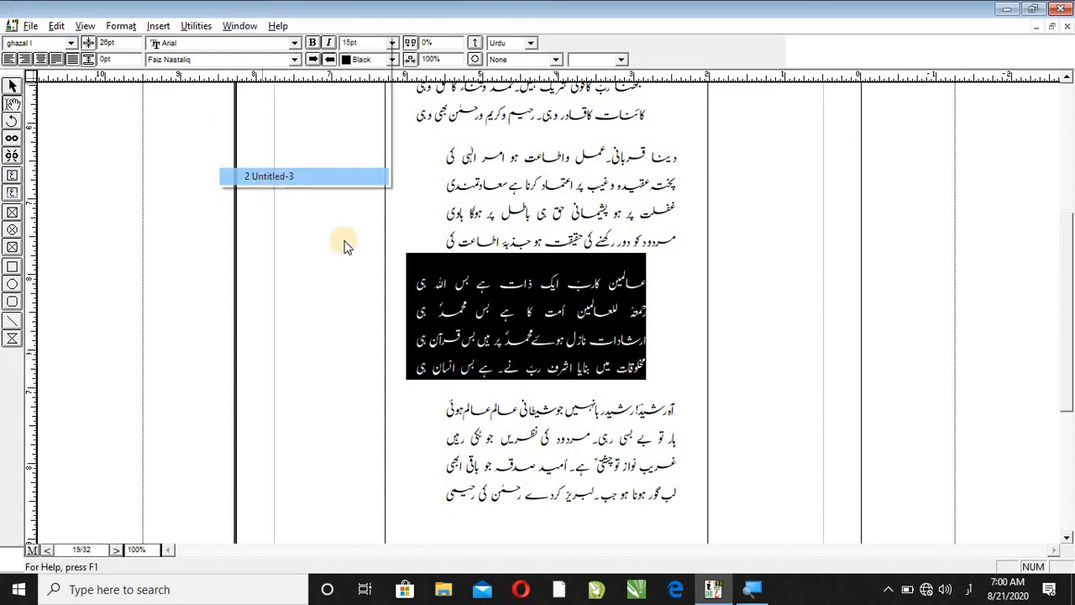
pyautogui.click(329, 284)
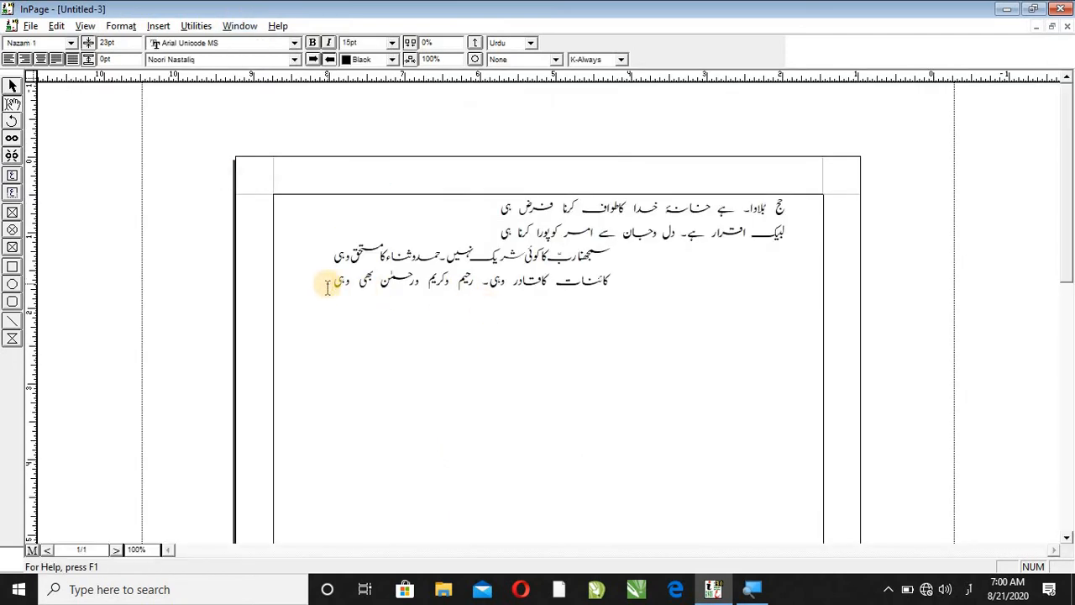
pyautogui.press('Return')
pyautogui.write('عالمین کارب ایک ذات ہے بس اللہ ہی رحمۃ للعالمین امت کا ہے بس محمدؐ ہی ارشادات نازل ہوئے محمدؐ پہ میں بس قرآن ہی مخلوقات میں بنایا اشرف رب نے۔ ہے بس انسان ہی')
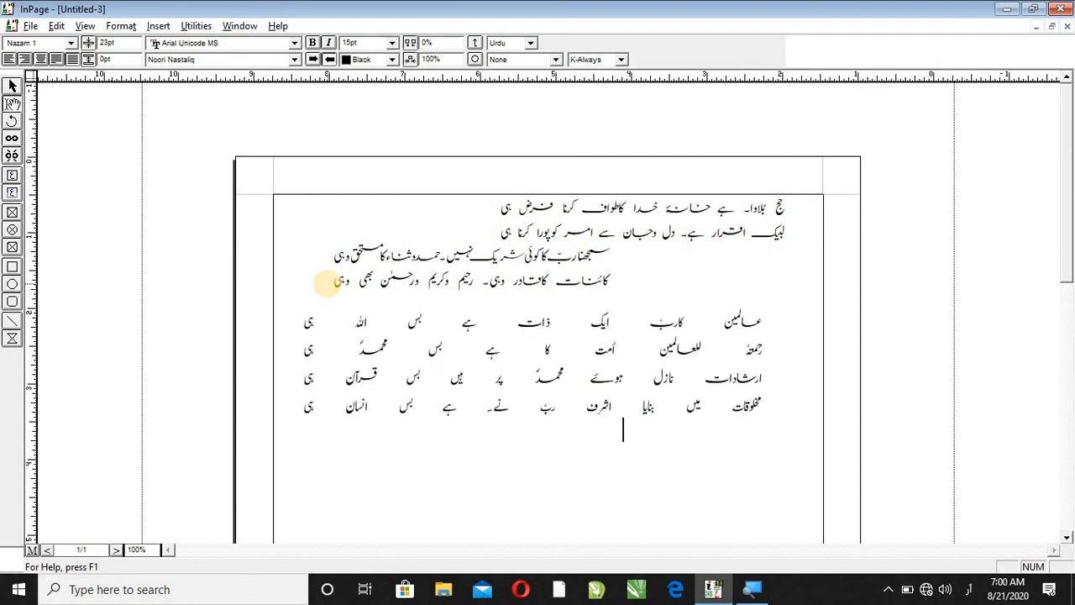
# Apply the Nazam style to the first two lines of the pasted stanza
pyautogui.click(288, 324)
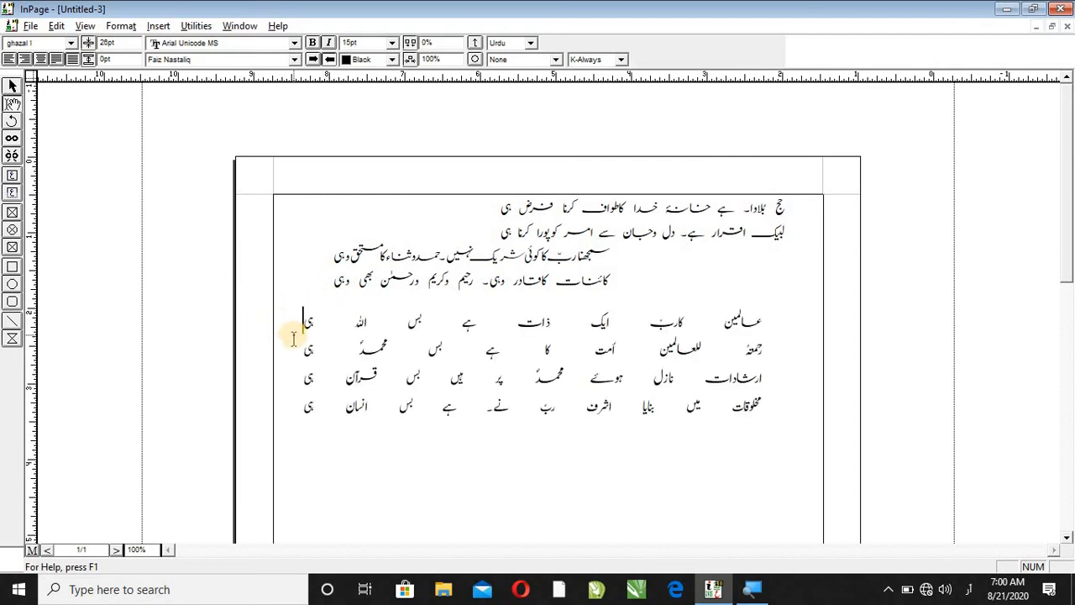
pyautogui.press('F2')
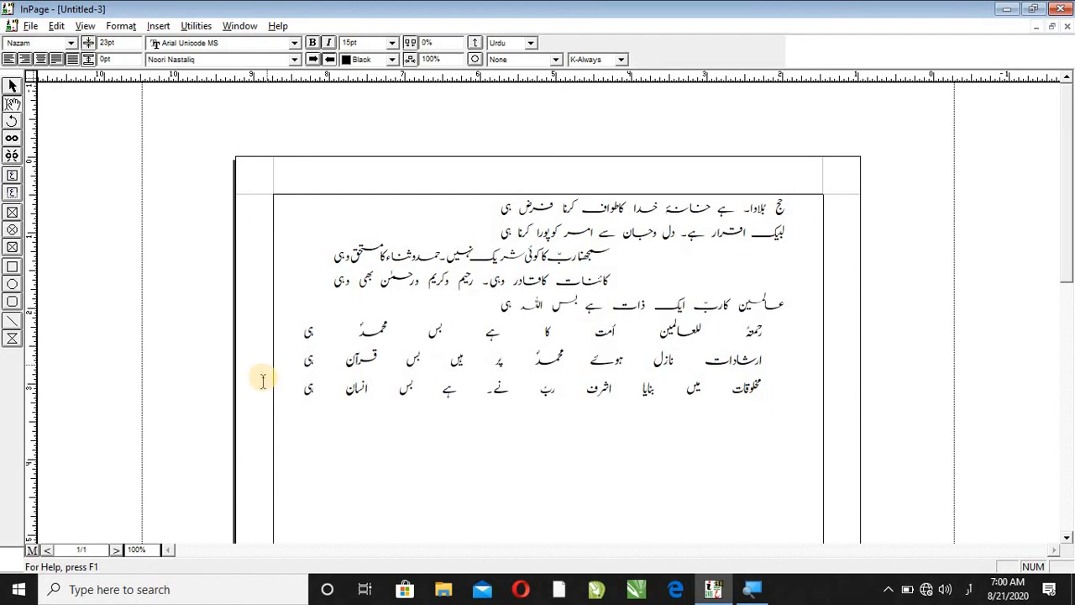
pyautogui.click(292, 340)
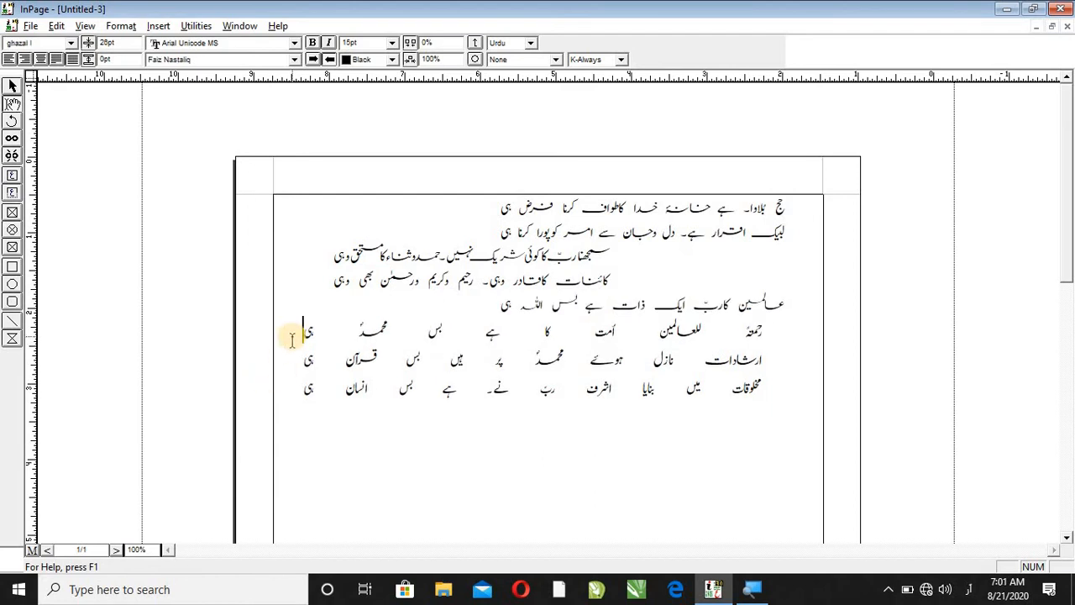
pyautogui.press('F2')
# Apply the Nazam 1 style to the last two lines of the pasted stanza and review both stanzas
pyautogui.moveTo(307, 382); pyautogui.dragTo(311, 352)
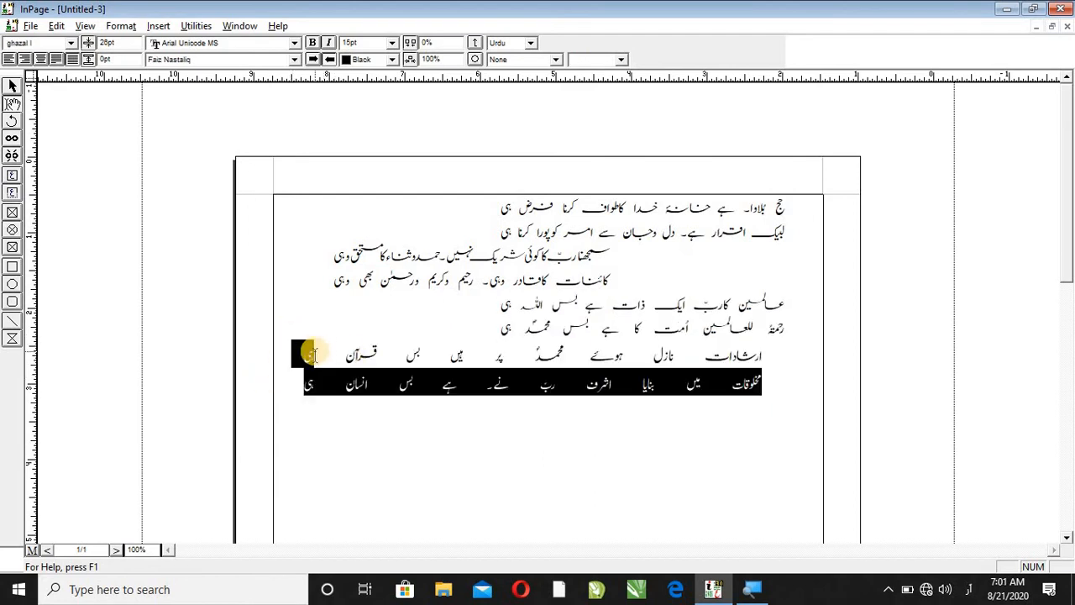
pyautogui.press('F3')
pyautogui.click(600, 320)
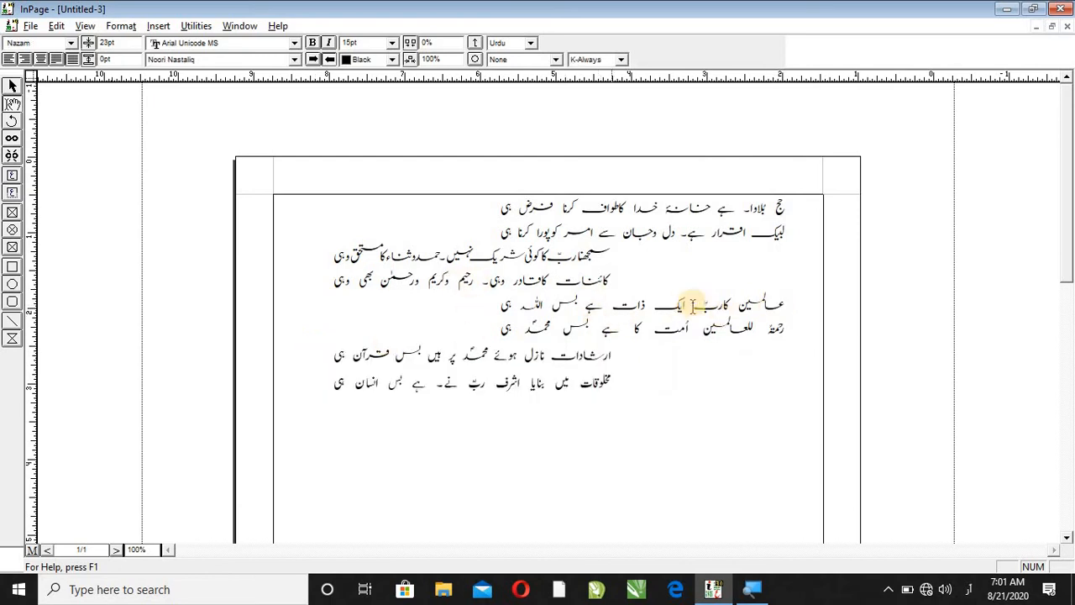
pyautogui.moveTo(785, 208); pyautogui.dragTo(329, 383)
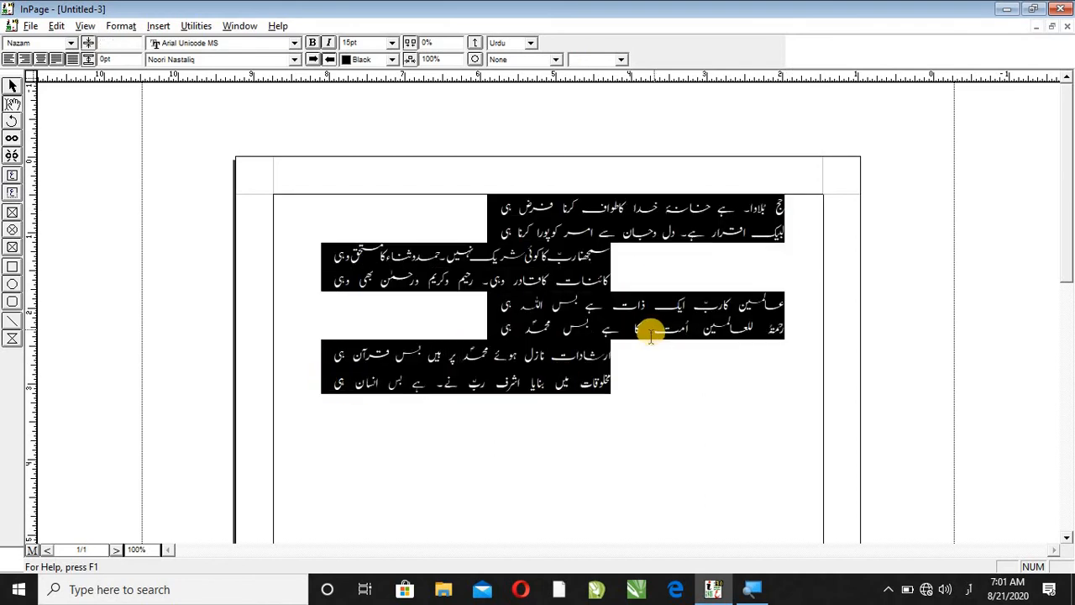
pyautogui.click(541, 372)
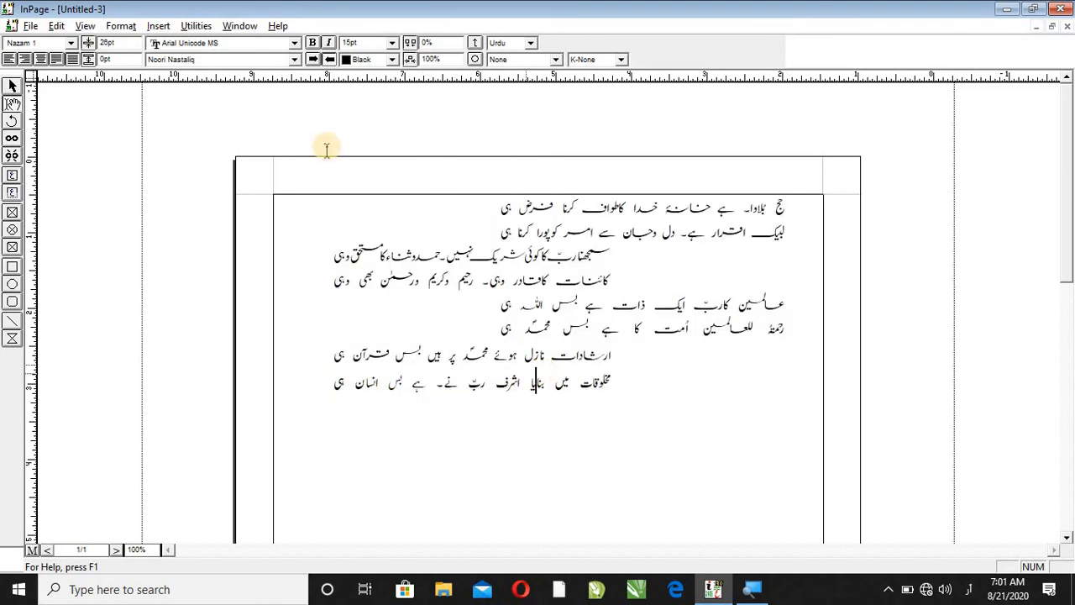
# Switch to the bandhaaan set document and examine the line layout of the poem خوش بختی on page 20
pyautogui.click(239, 26)
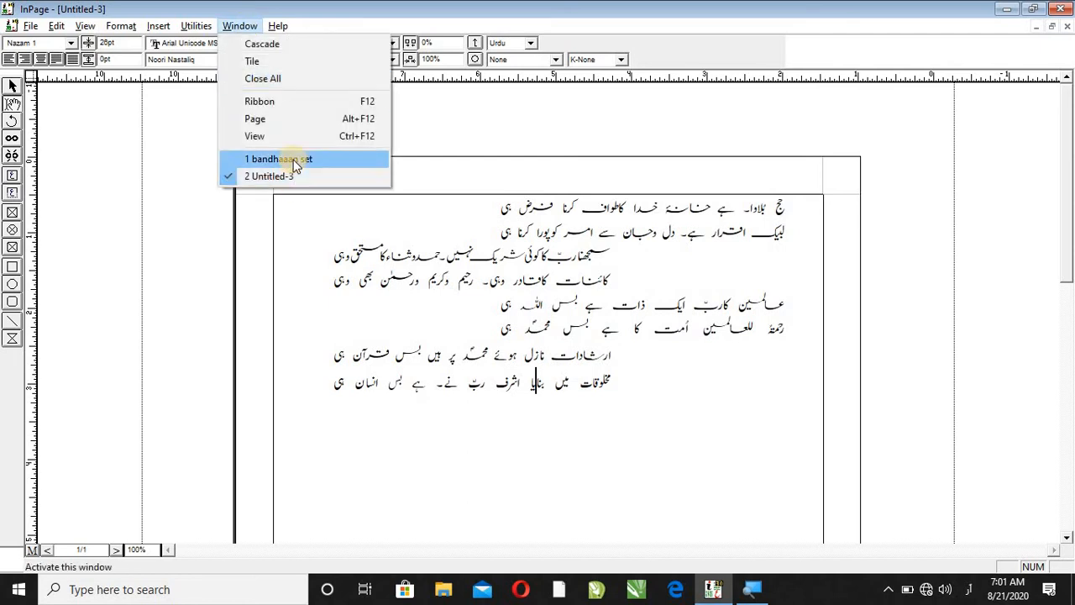
pyautogui.click(286, 155)
pyautogui.click(519, 281)
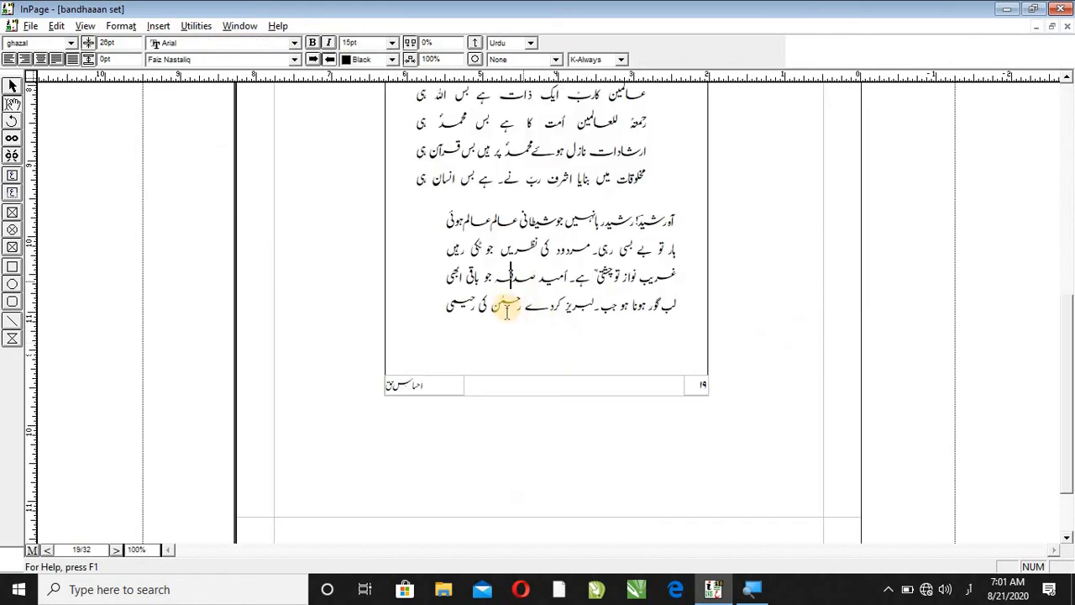
pyautogui.scroll(3, 509, 316)
pyautogui.scroll(3, 512, 320)
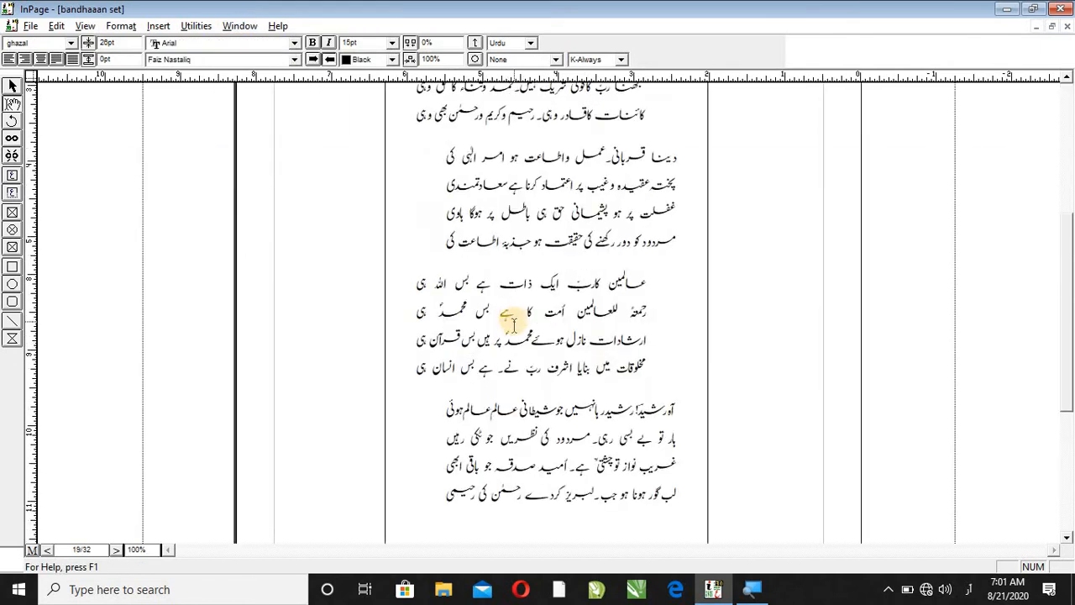
pyautogui.click(47, 549)
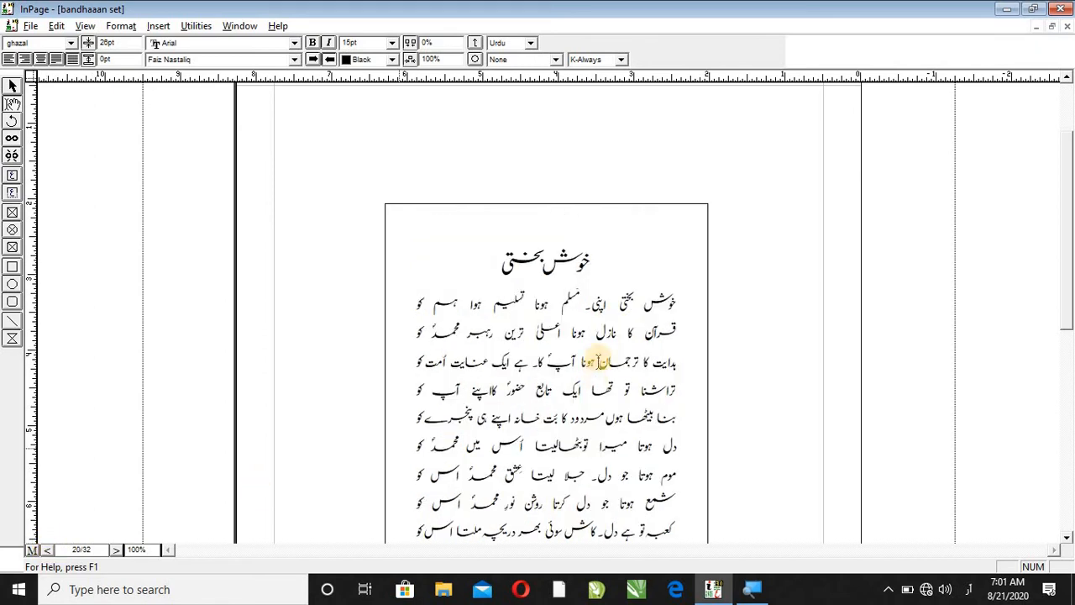
pyautogui.click(616, 333)
pyautogui.moveTo(661, 318); pyautogui.dragTo(552, 419)
pyautogui.click(575, 395)
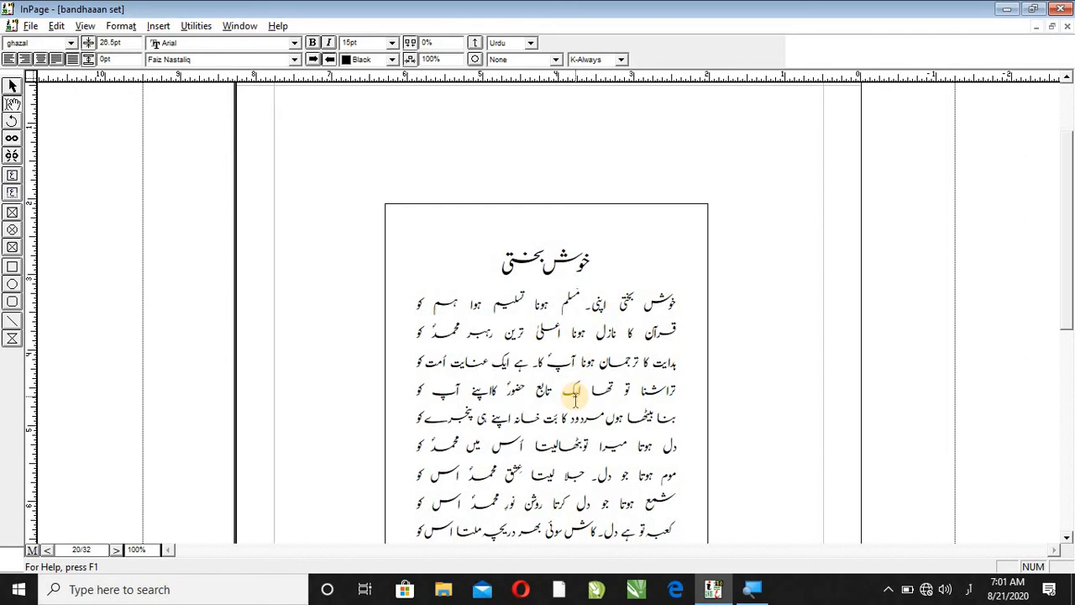
# Create a new document and define a style sheet named nazam 2 with the key equivalent p
pyautogui.hotkey('ctrl', 'n')
pyautogui.click(663, 243)
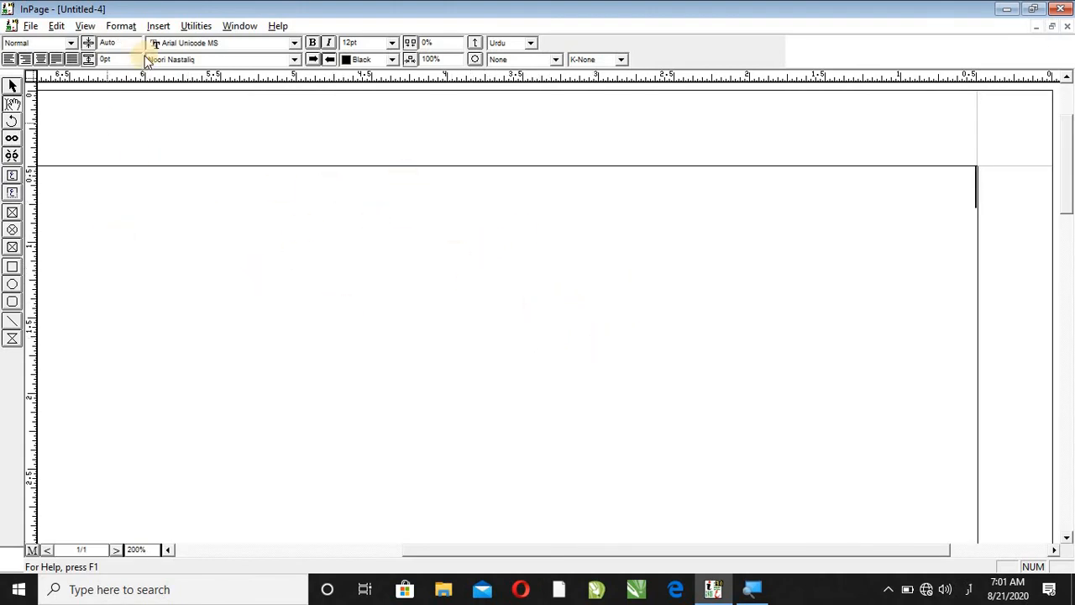
pyautogui.click(130, 26)
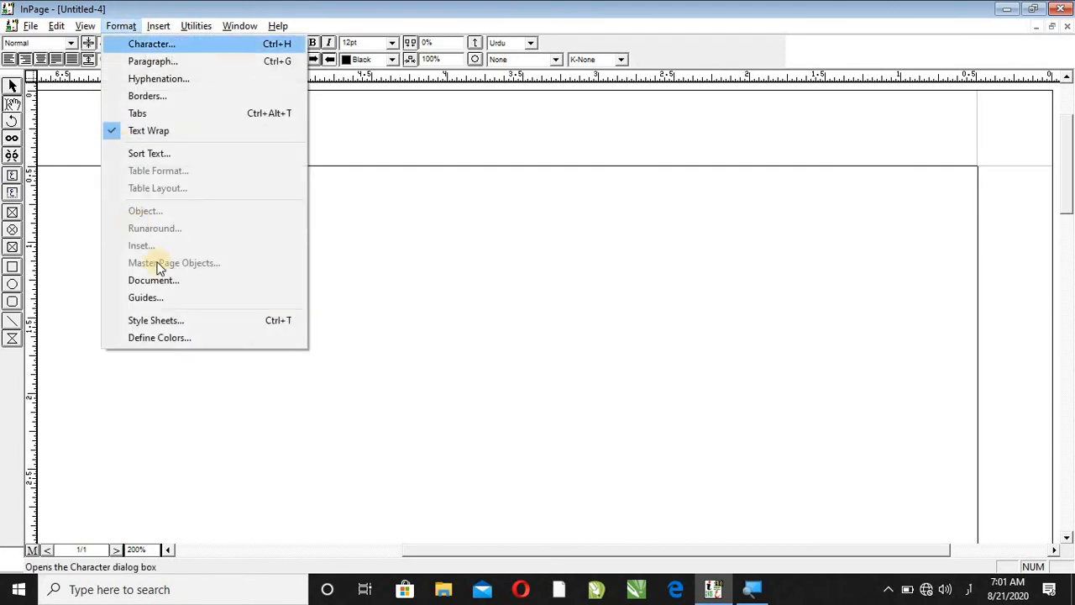
pyautogui.click(167, 323)
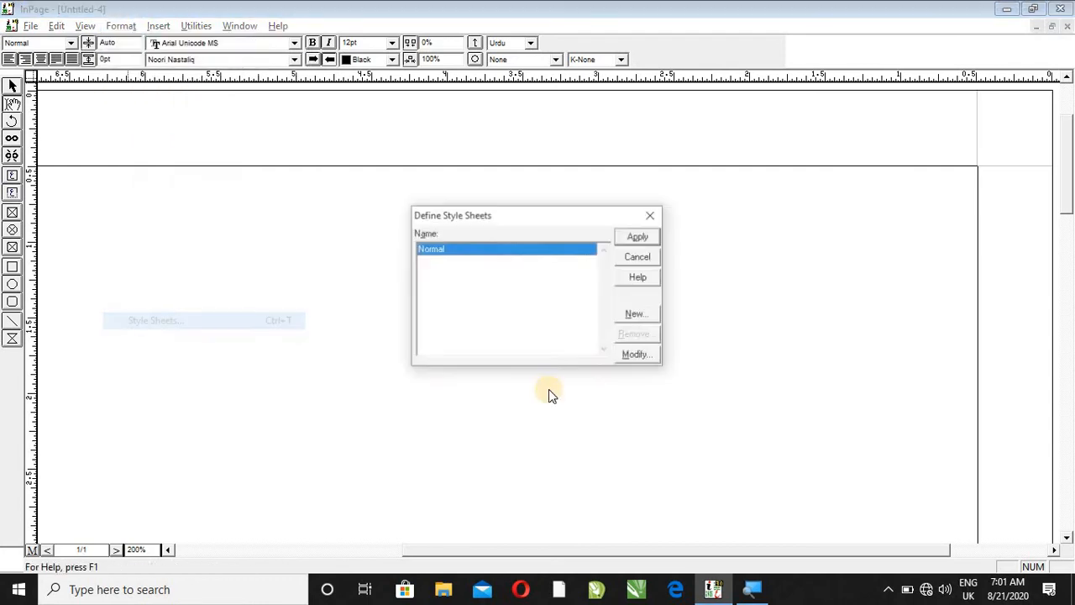
pyautogui.click(638, 314)
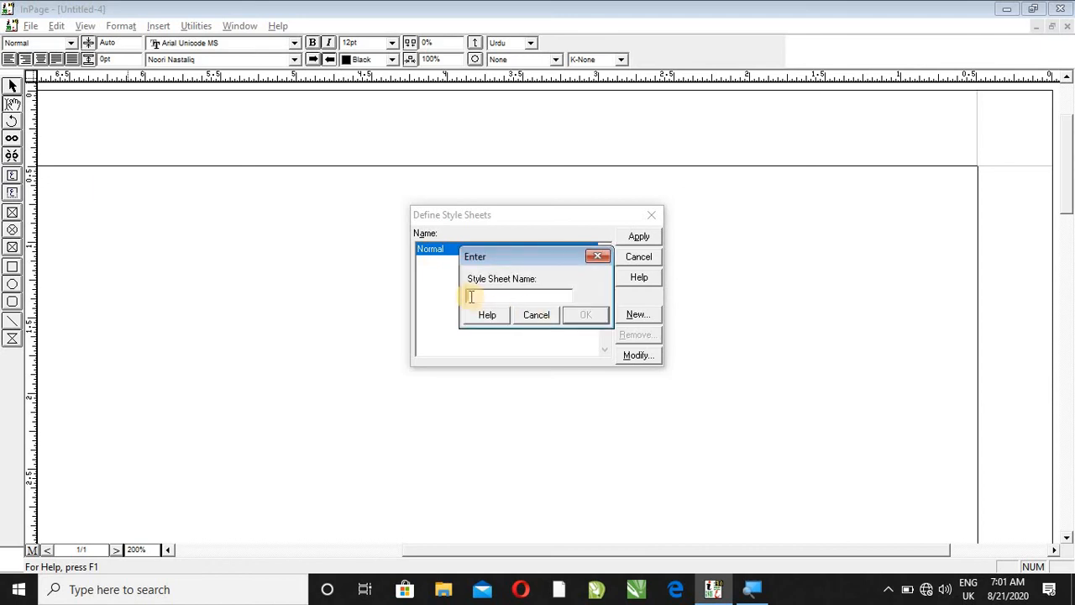
pyautogui.write('nazam 2')
pyautogui.click(581, 314)
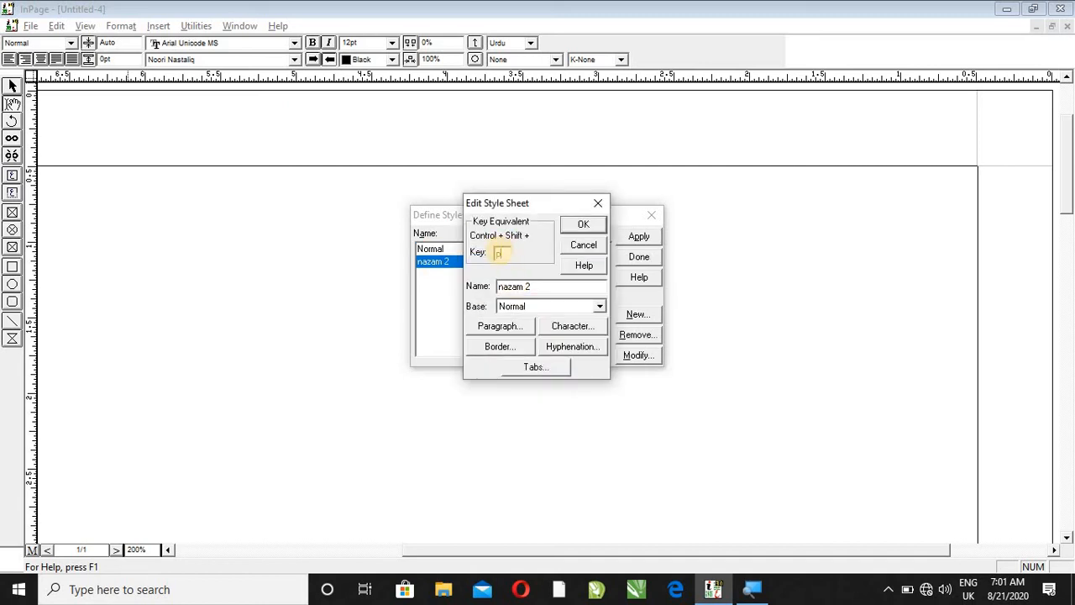
# Set nazam 2's paragraph preferences to Forced Justified alignment, beginning indent 2.0, end indent 5.0 and line height 23
pyautogui.click(515, 327)
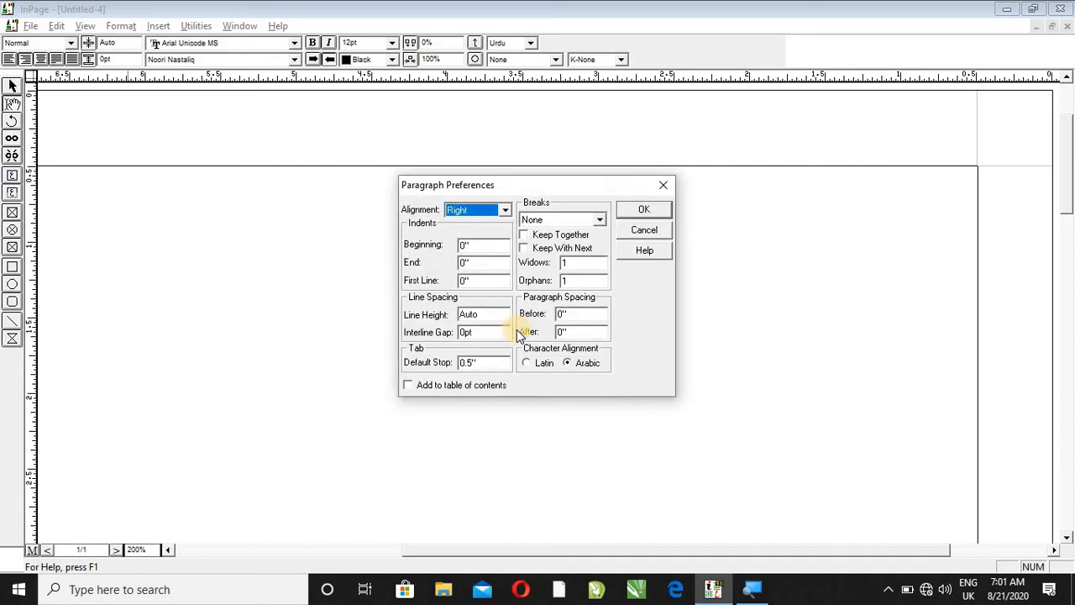
pyautogui.click(503, 210)
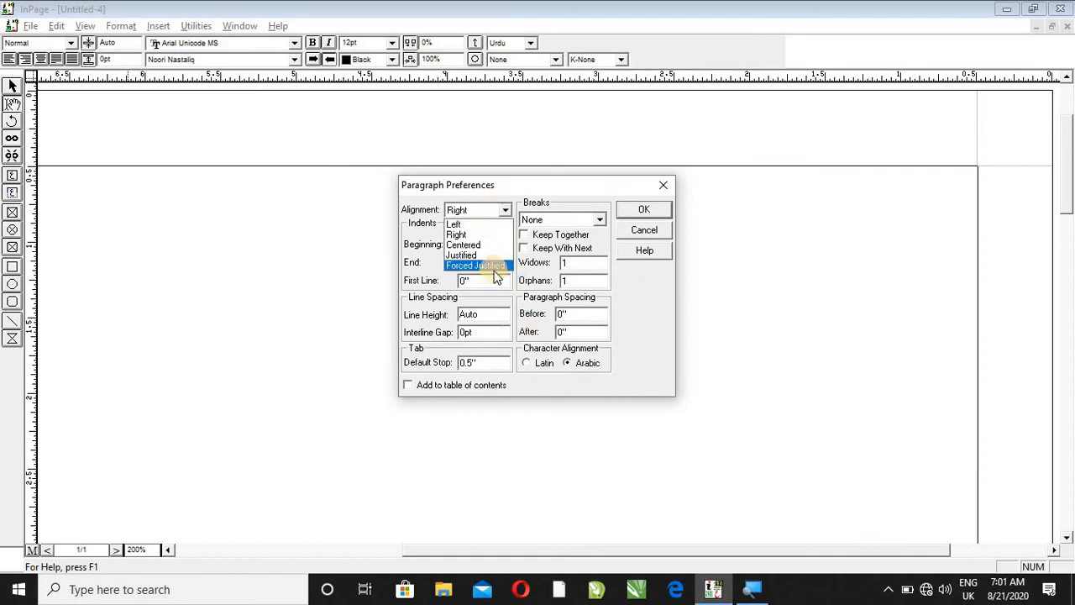
pyautogui.click(497, 265)
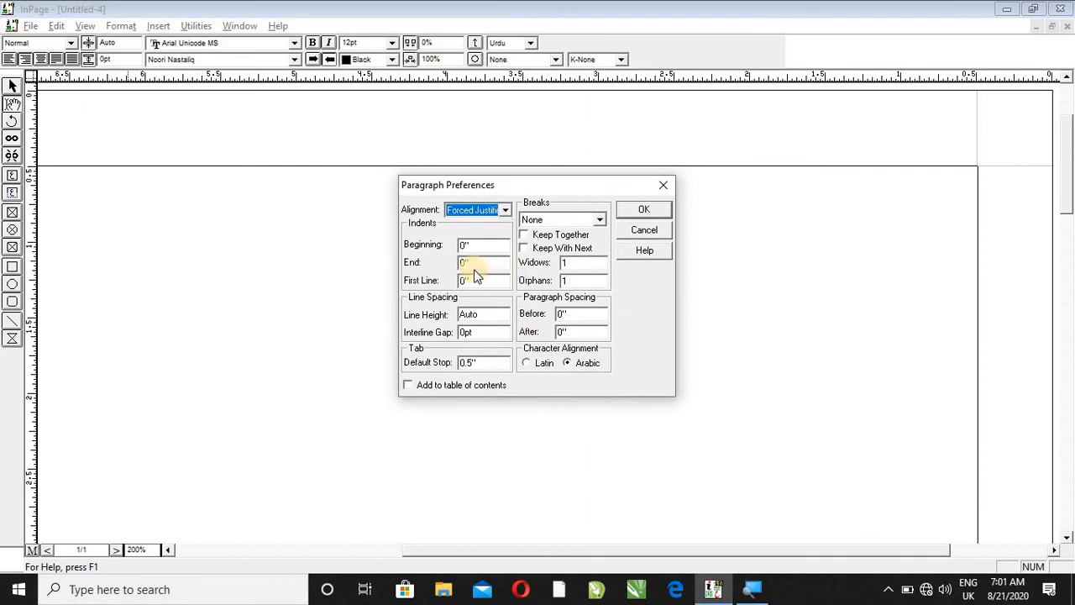
pyautogui.click(478, 247)
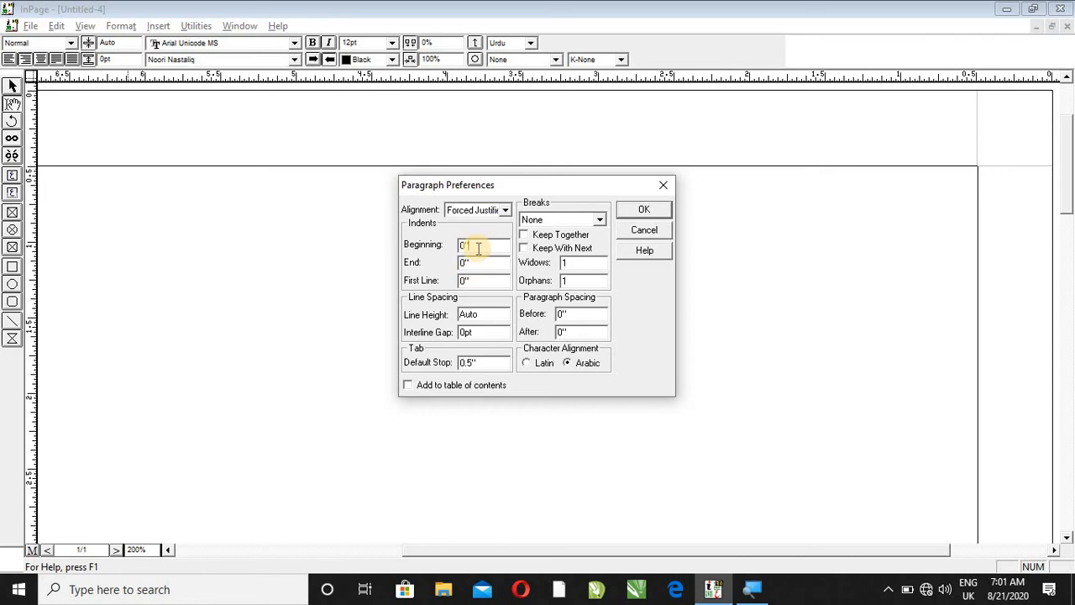
pyautogui.doubleClick(475, 246)
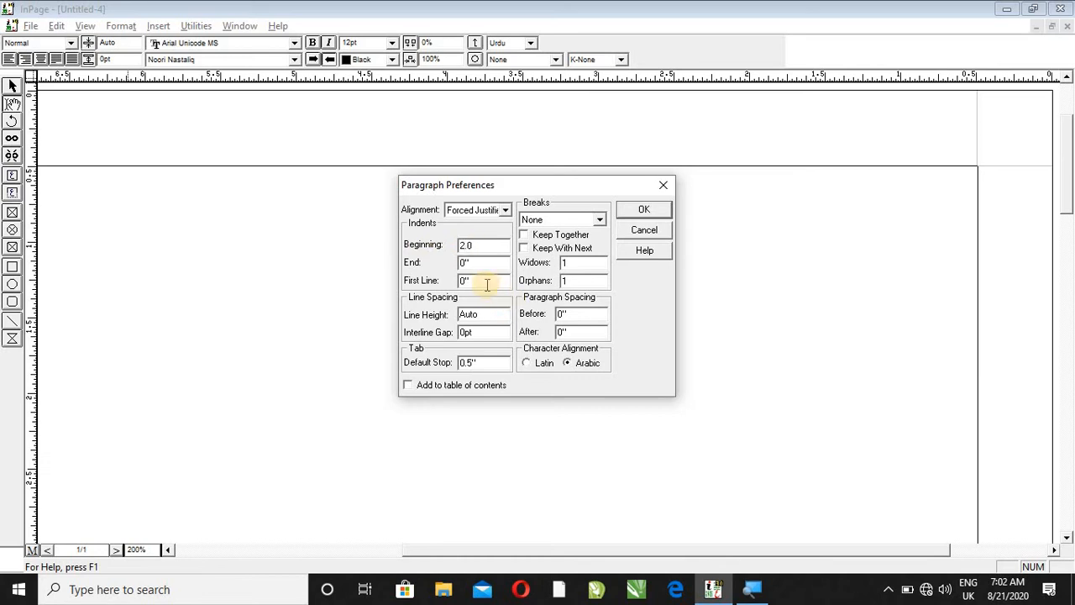
pyautogui.press('Tab')
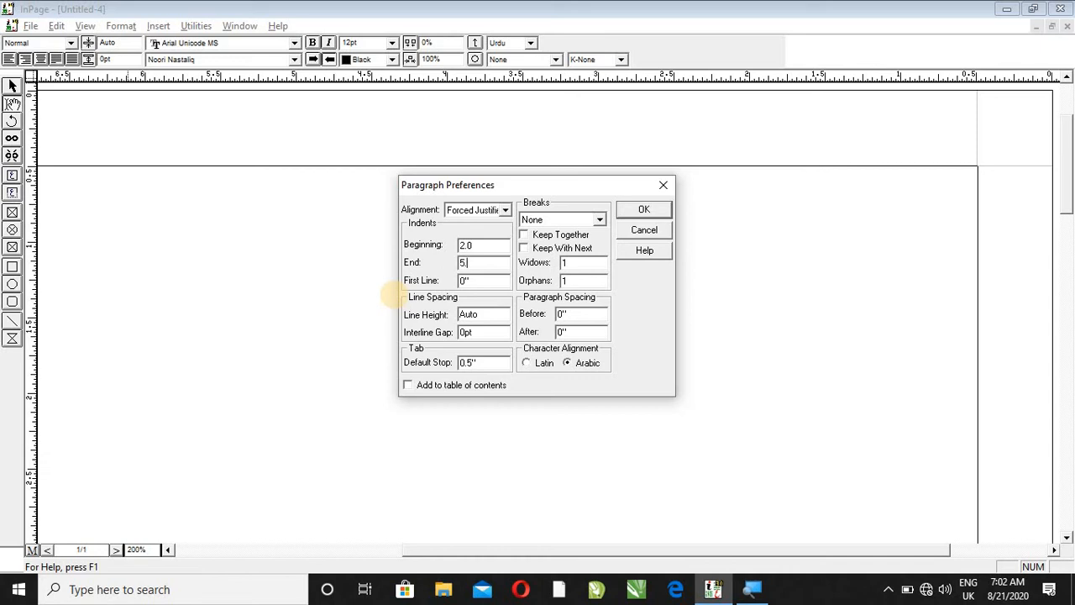
pyautogui.doubleClick(468, 314)
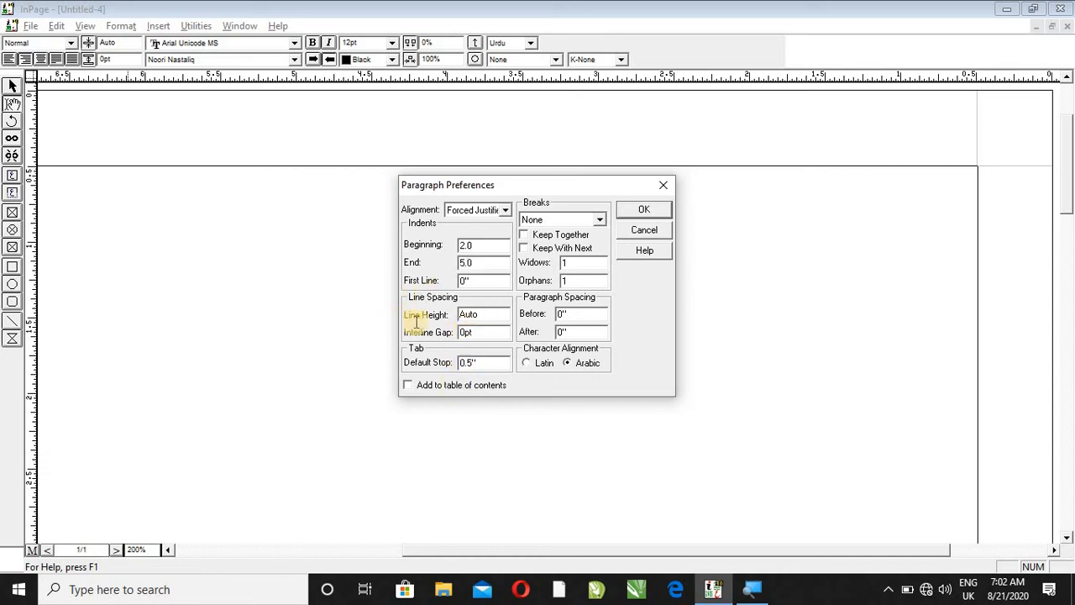
pyautogui.write('23')
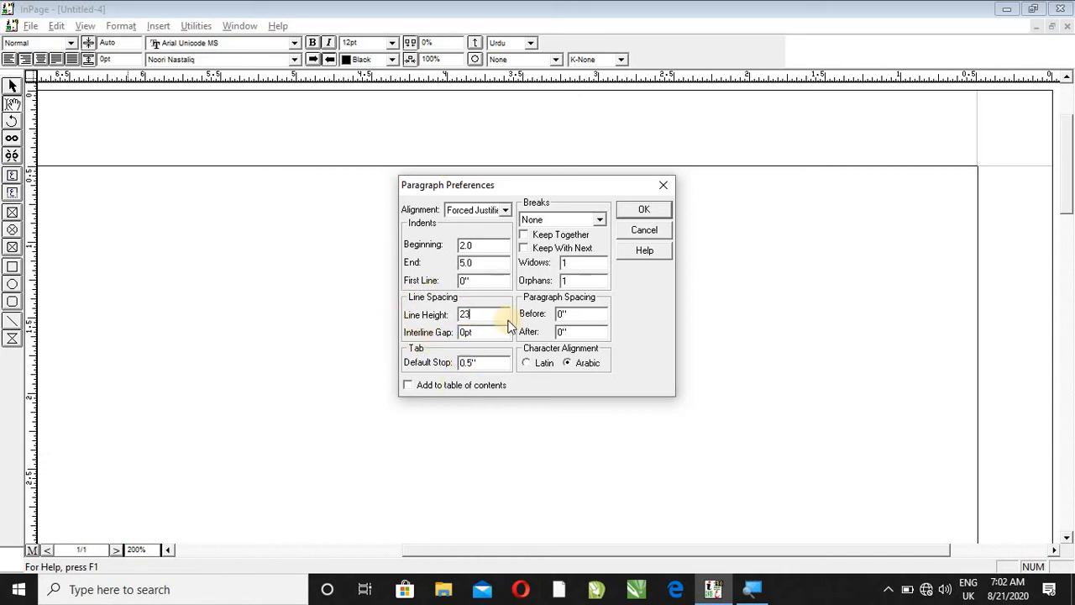
pyautogui.click(638, 211)
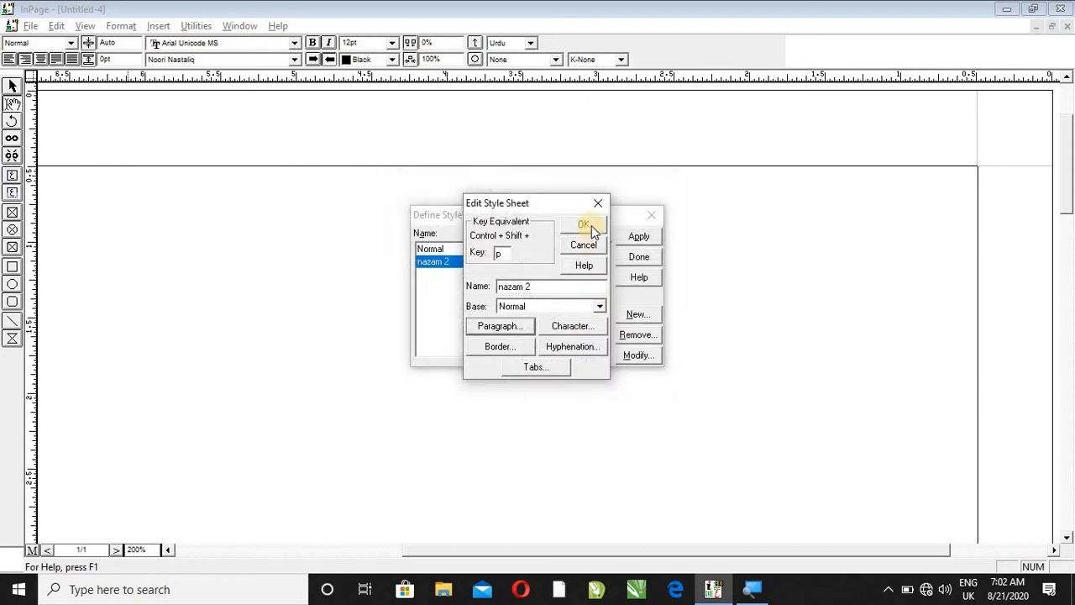
pyautogui.click(588, 227)
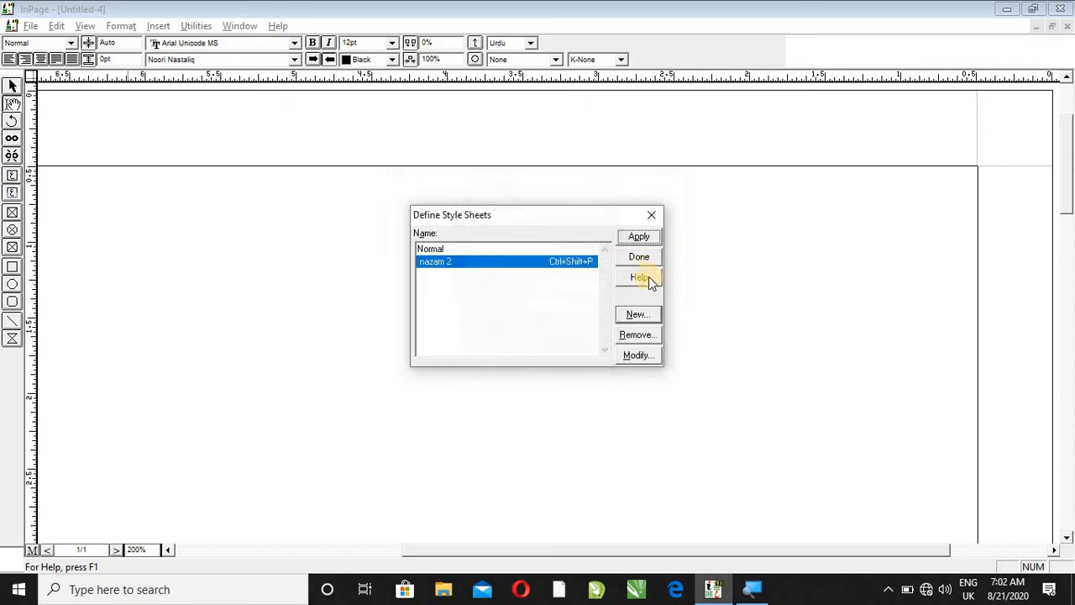
# Modify nazam 2's character settings to size 15 with Kashida K-Always and finish defining the style sheet
pyautogui.click(644, 357)
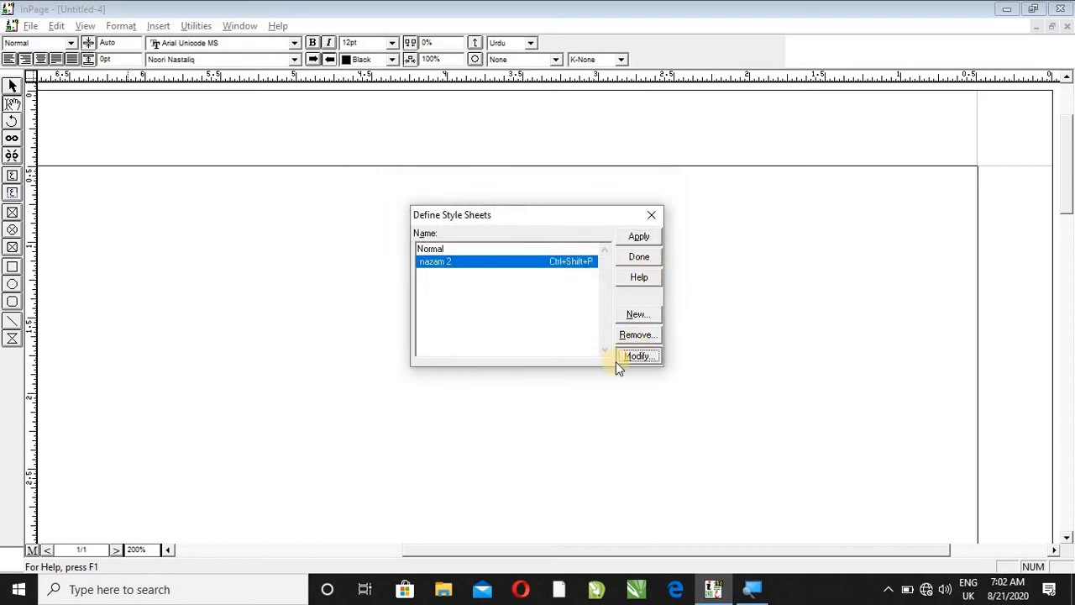
pyautogui.click(550, 324)
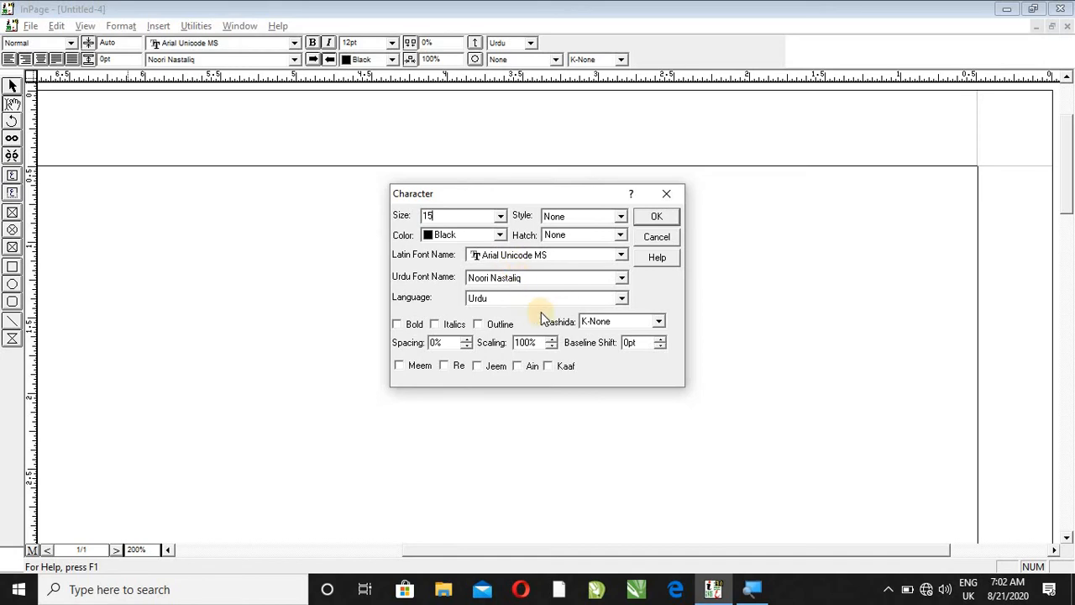
pyautogui.click(657, 322)
pyautogui.click(636, 356)
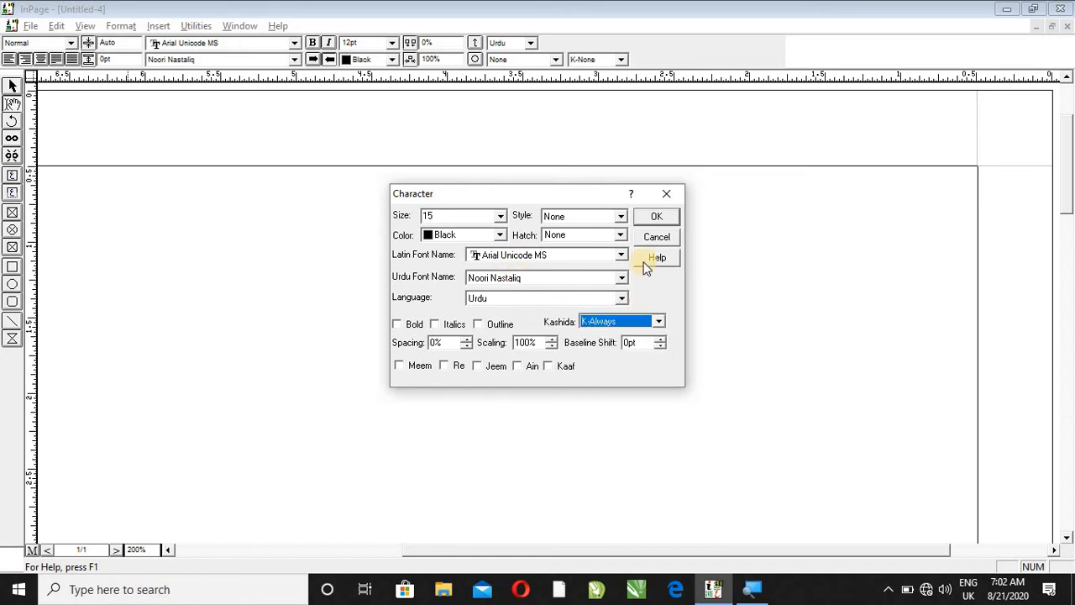
pyautogui.click(657, 216)
pyautogui.click(592, 227)
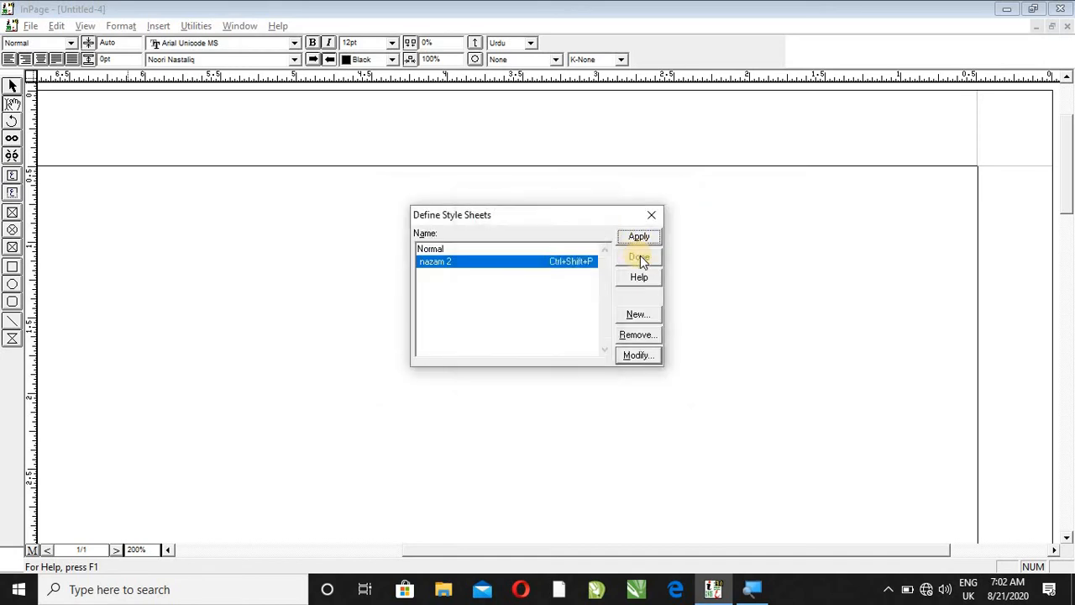
pyautogui.click(639, 256)
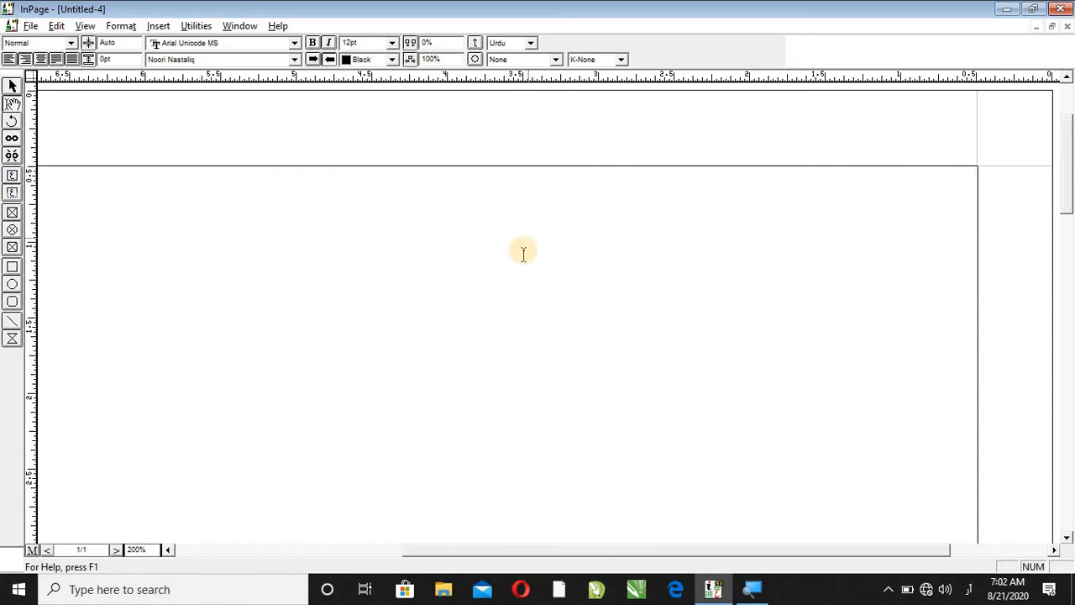
# Paste the four-line stanza into the new document and apply the nazam 2 style to its lines
pyautogui.hotkey('ctrl', 'v')
pyautogui.scroll(-1, 552, 343)
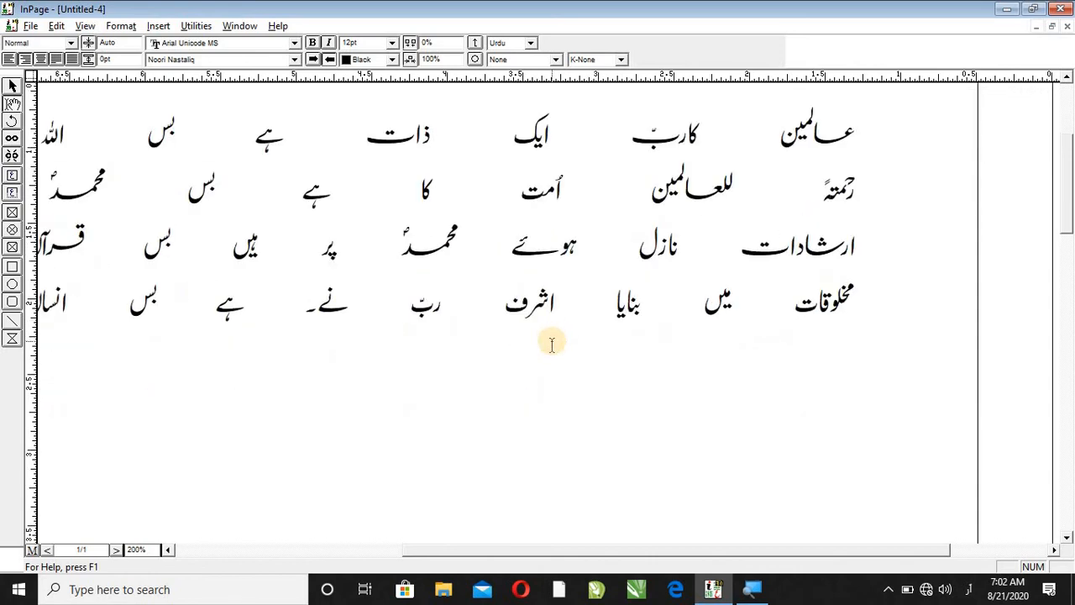
pyautogui.hotkey('ctrl', '1')
pyautogui.moveTo(306, 251); pyautogui.dragTo(327, 105)
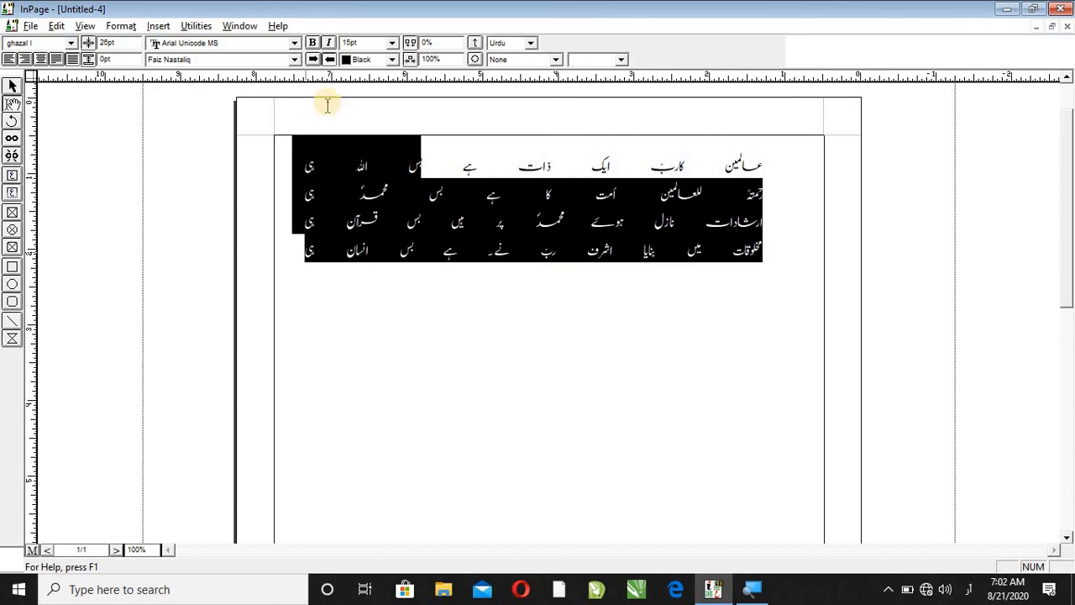
pyautogui.click(62, 43)
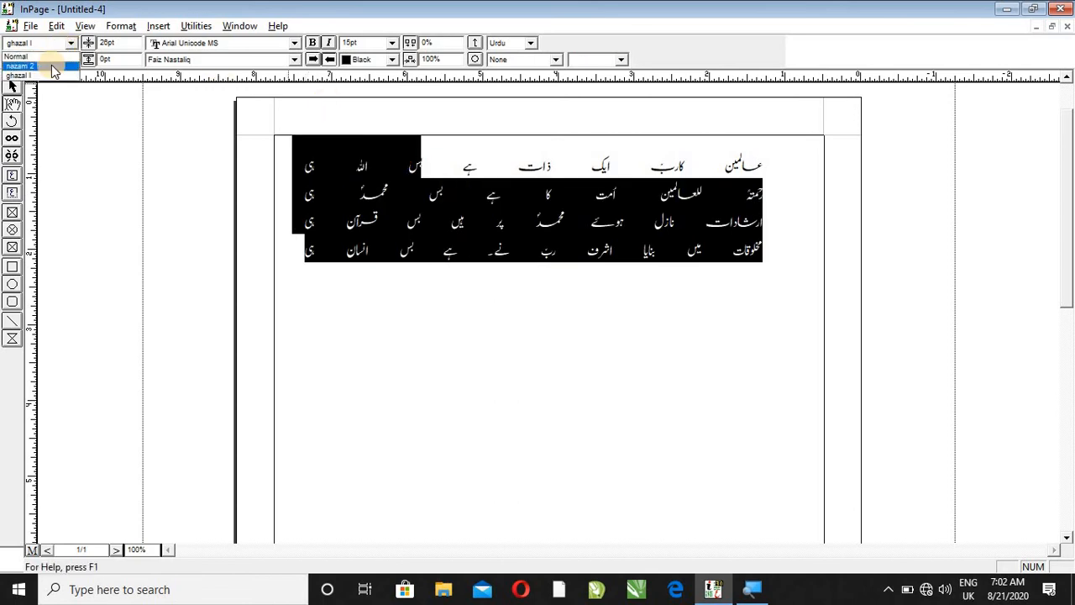
pyautogui.click(52, 65)
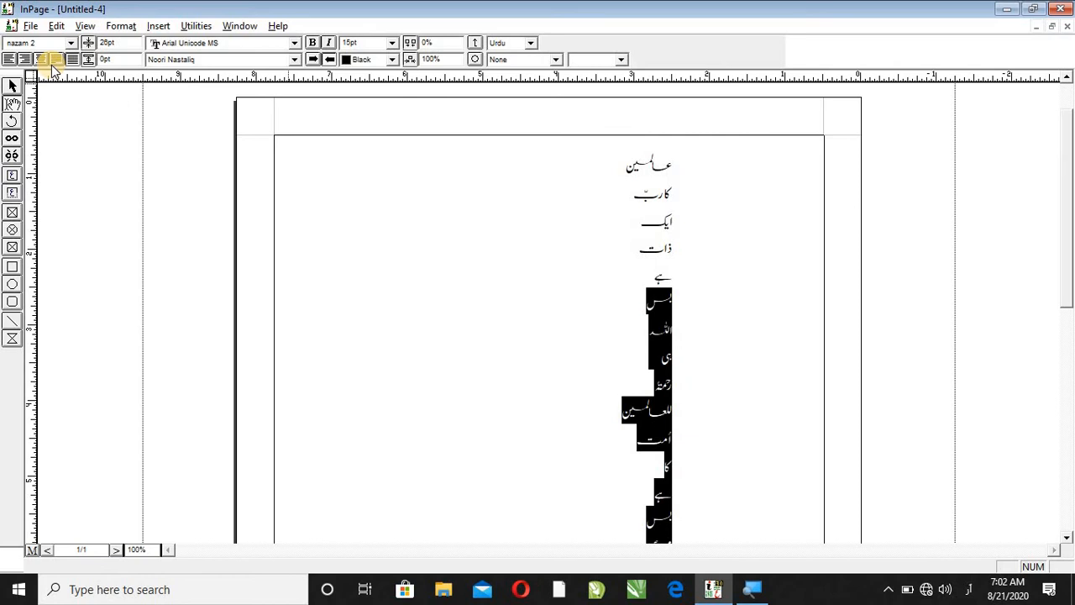
pyautogui.click(557, 212)
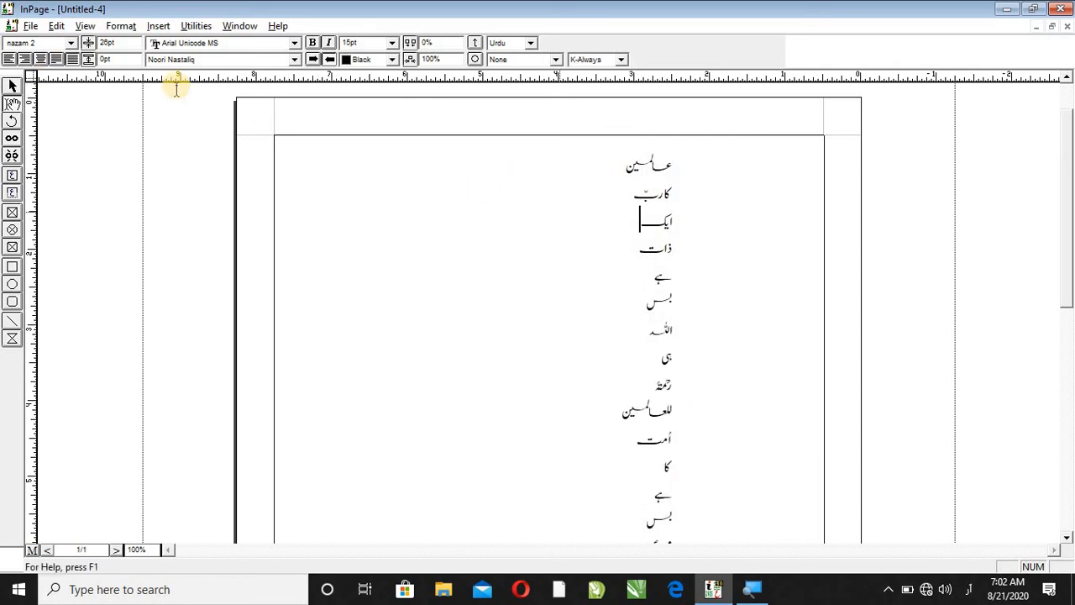
# Modify the nazam 2 style with a beginning indent of 3.0 and a smaller end indent, and apply it to the stanza
pyautogui.click(120, 25)
pyautogui.click(183, 320)
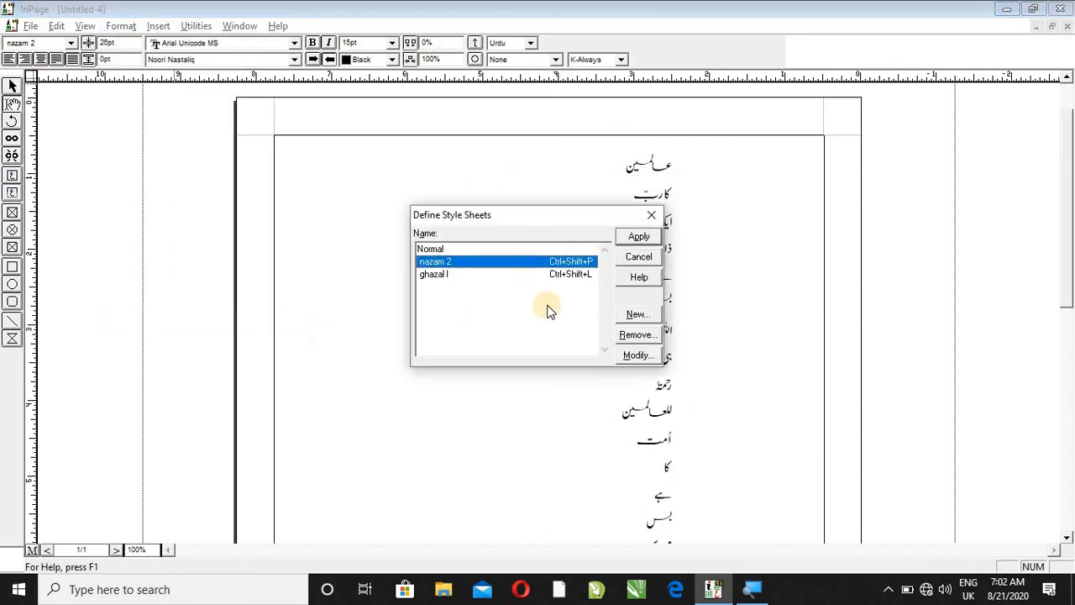
pyautogui.click(638, 355)
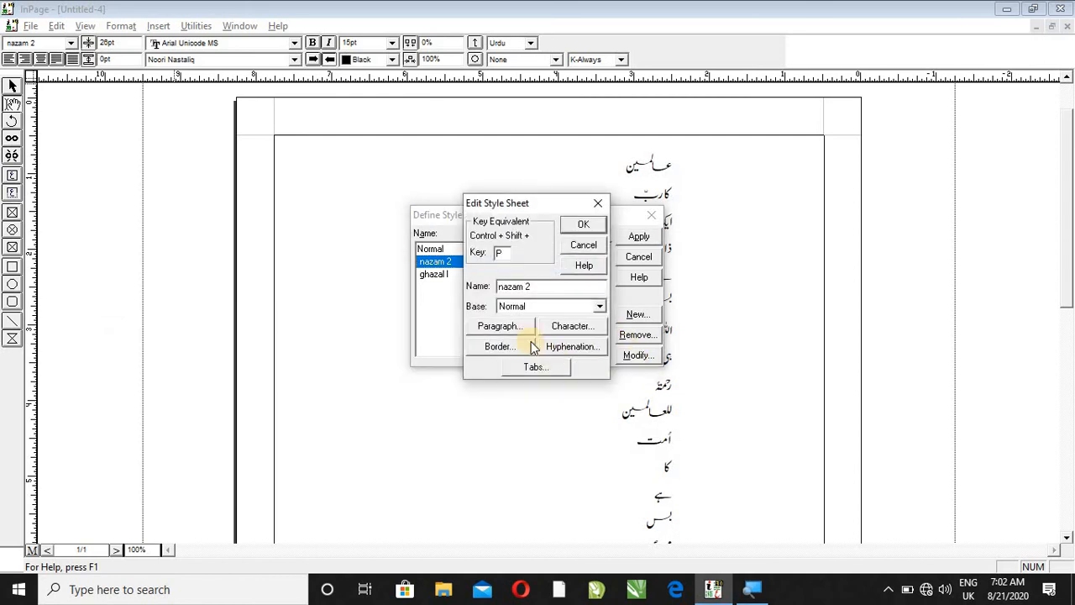
pyautogui.click(496, 324)
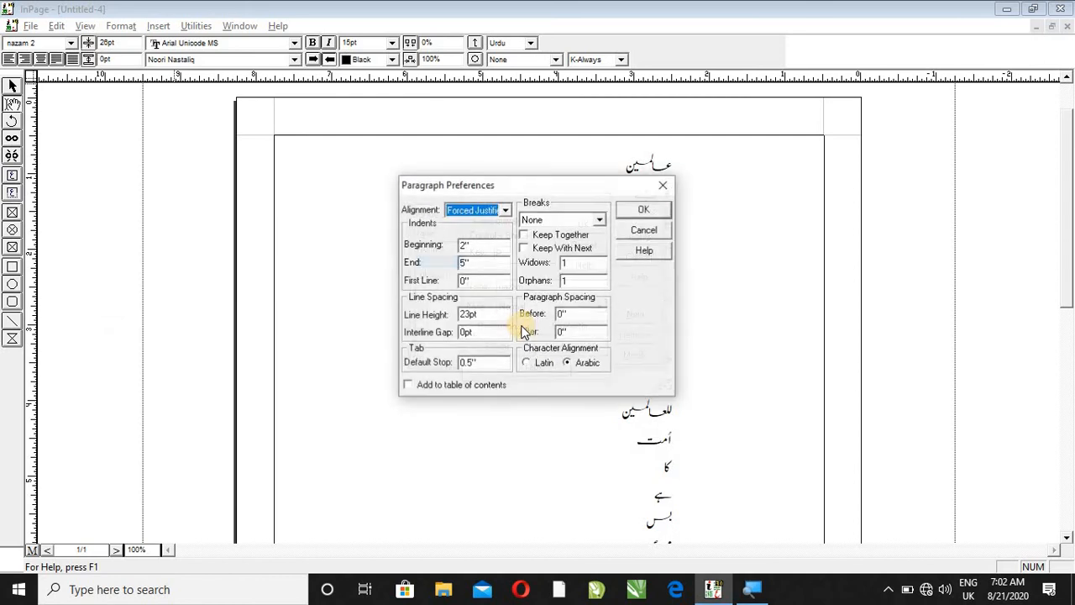
pyautogui.doubleClick(478, 263)
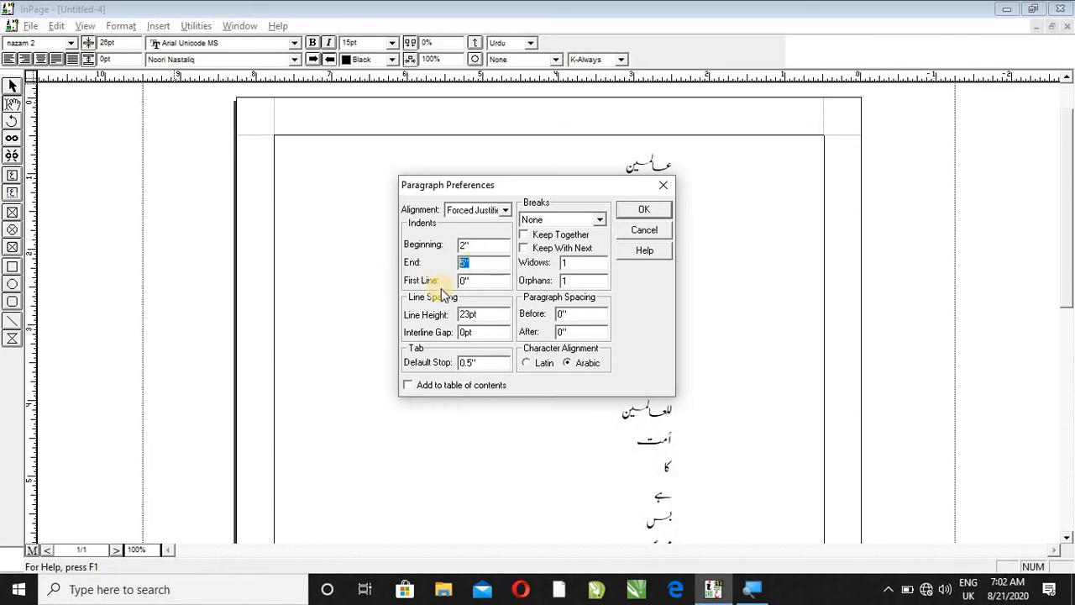
pyautogui.doubleClick(492, 244)
pyautogui.write('3.0')
pyautogui.doubleClick(467, 262)
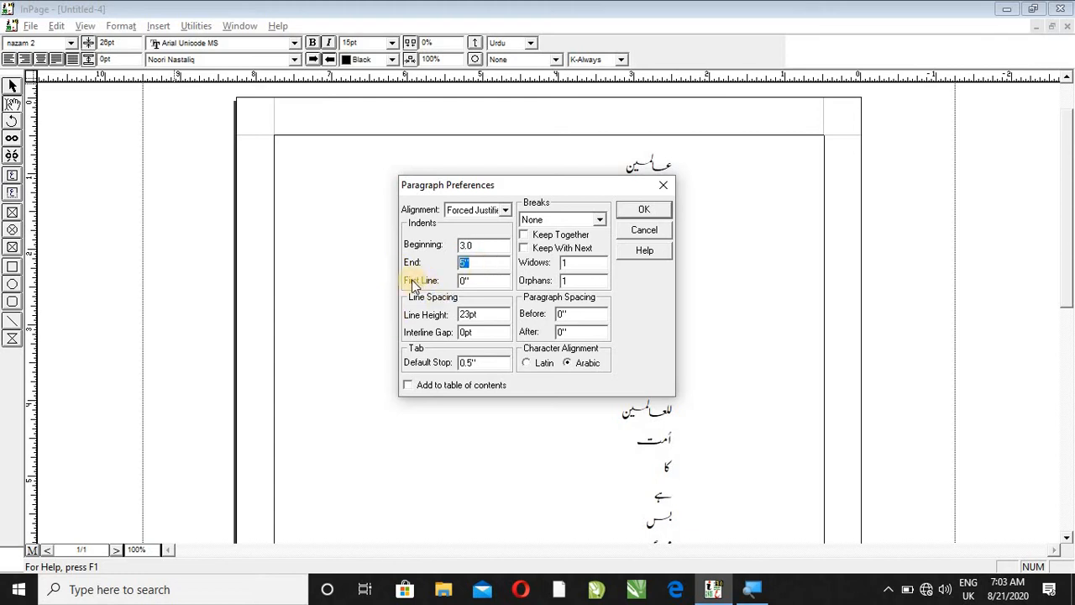
pyautogui.click(648, 213)
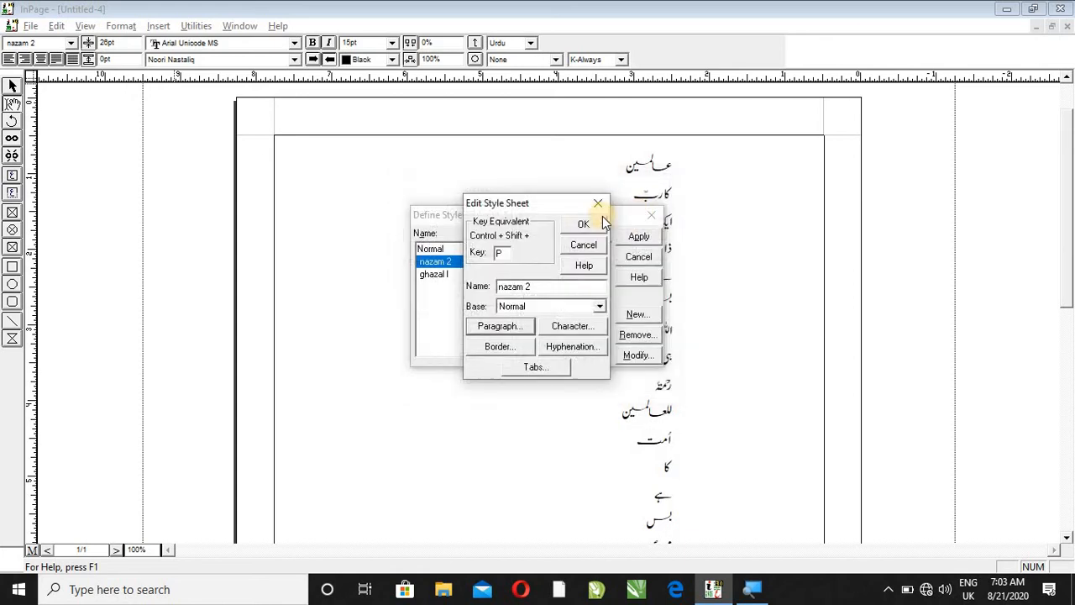
pyautogui.click(581, 225)
pyautogui.click(639, 256)
pyautogui.click(641, 235)
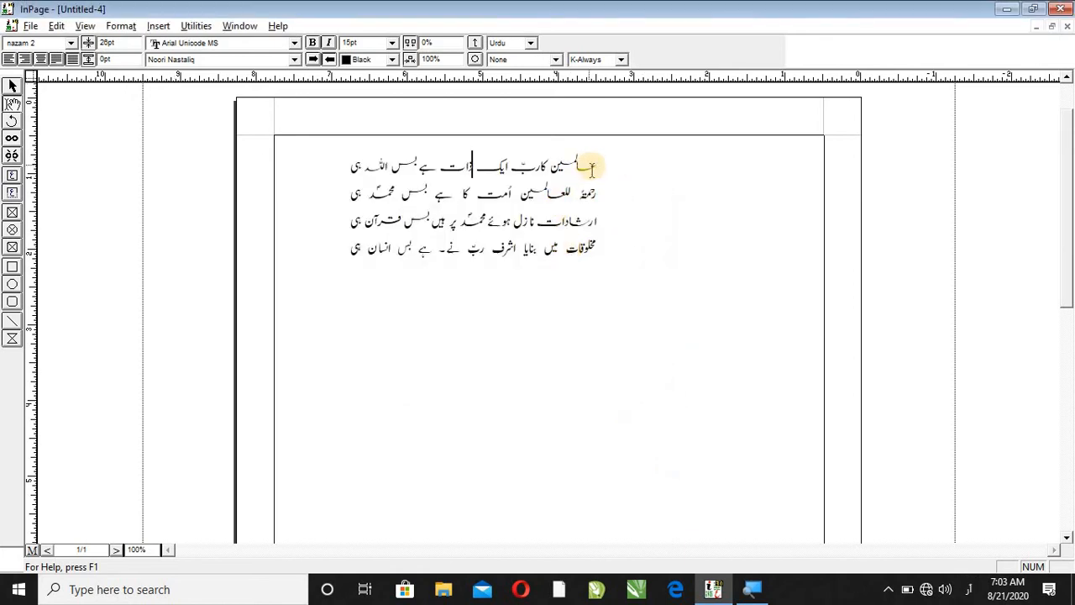
# Paste three more copies of the stanza below the formatted one
pyautogui.moveTo(593, 163); pyautogui.dragTo(343, 240)
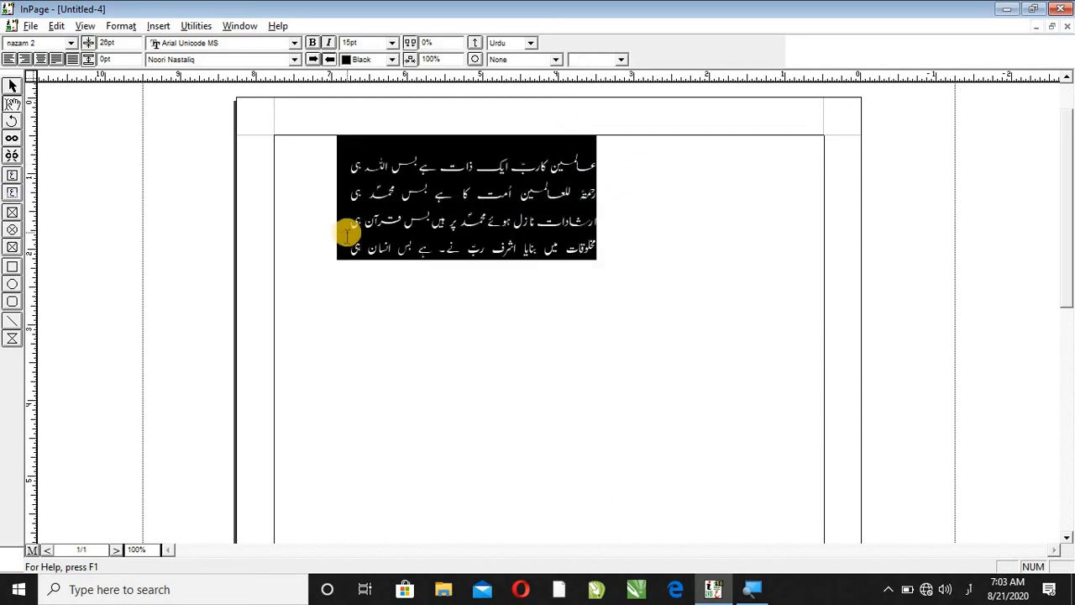
pyautogui.click(341, 264)
pyautogui.click(341, 259)
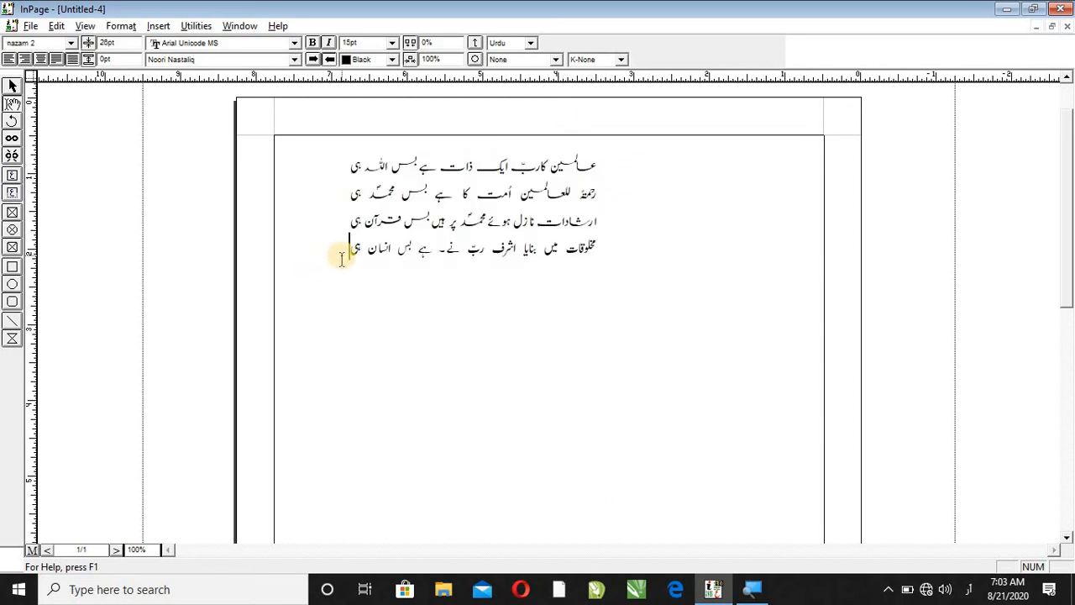
pyautogui.hotkey('ctrl', 'v')
pyautogui.hotkey('ctrl', 'v')
pyautogui.hotkey('ctrl', 'v')
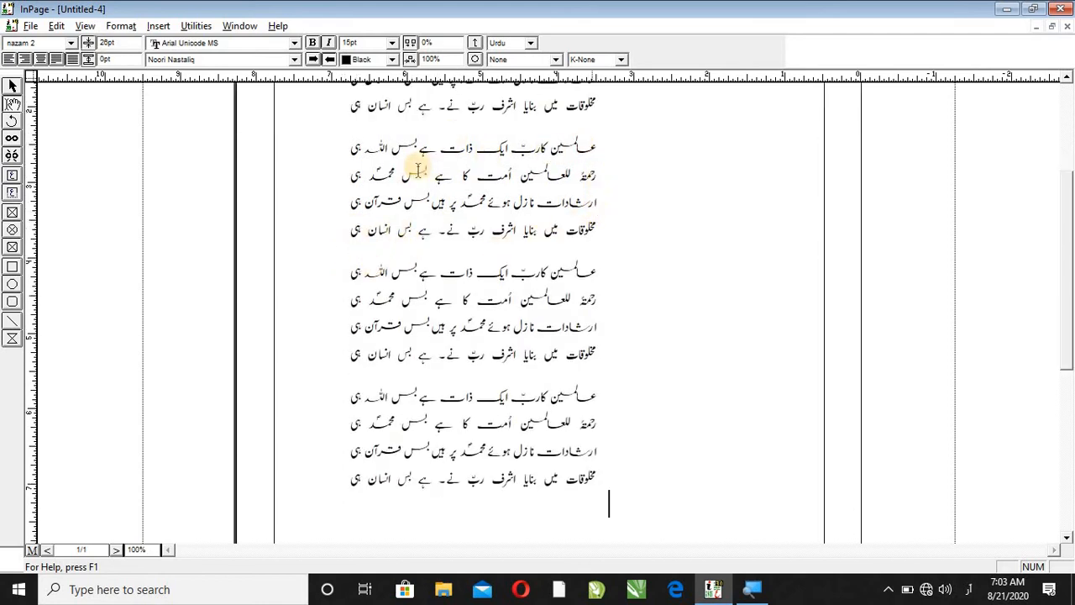
# Delete all the stanzas from the page
pyautogui.click(355, 176)
pyautogui.moveTo(357, 483); pyautogui.dragTo(631, 84)
pyautogui.moveTo(627, 226); pyautogui.dragTo(621, 257)
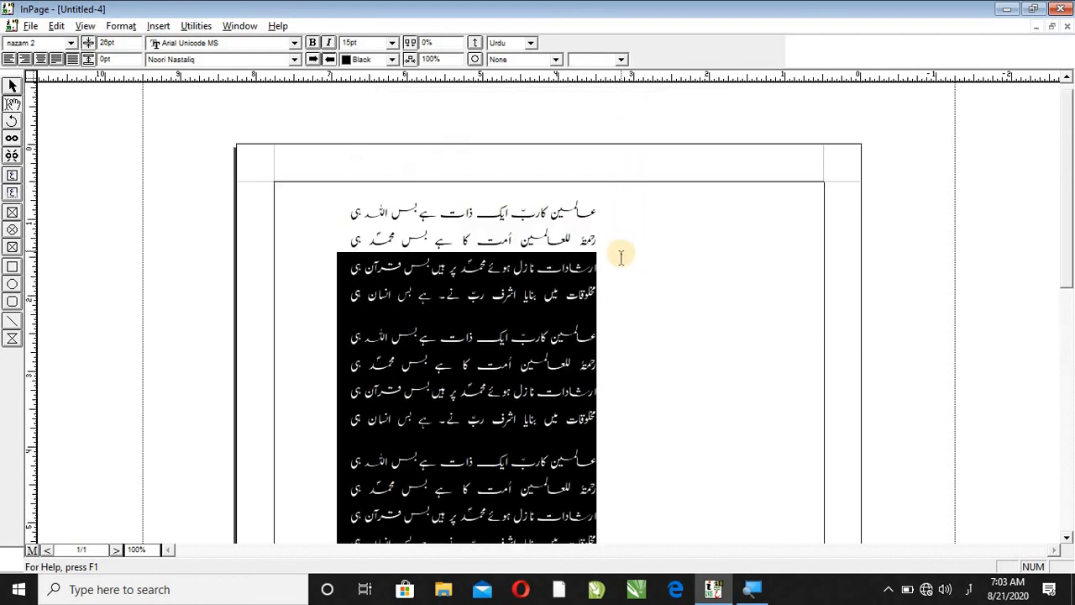
pyautogui.press('Delete')
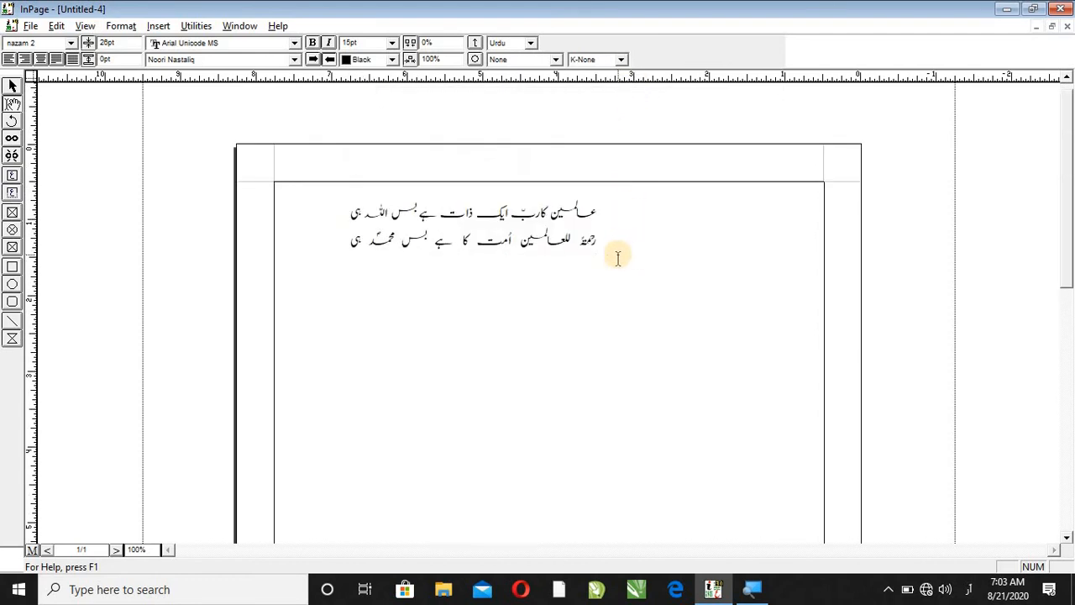
pyautogui.press('BackSpace')
pyautogui.press('BackSpace')
pyautogui.press('BackSpace')
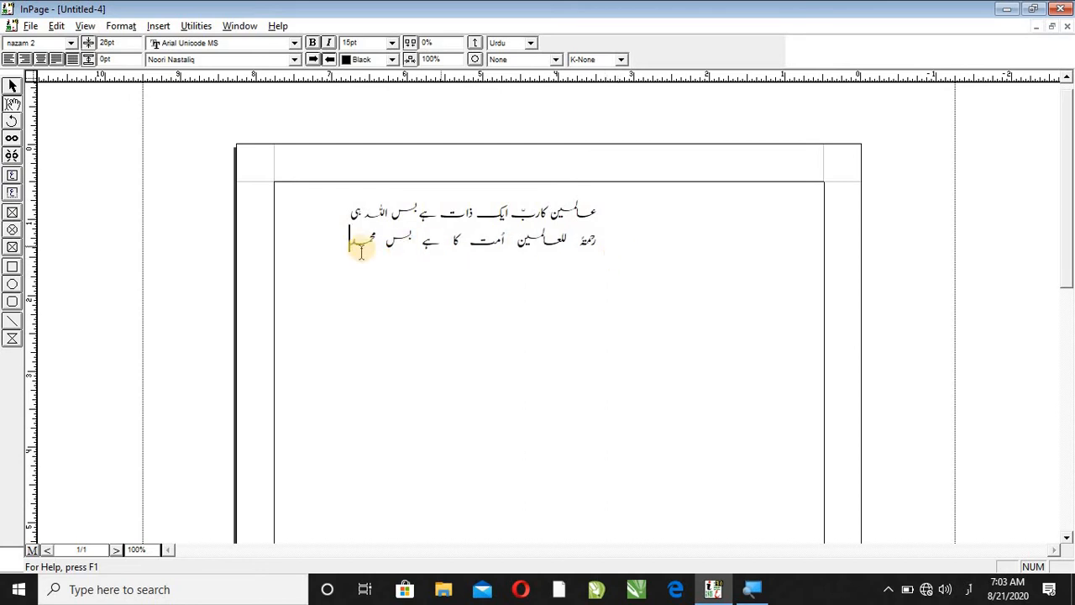
pyautogui.moveTo(359, 240); pyautogui.dragTo(617, 213)
pyautogui.press('Delete')
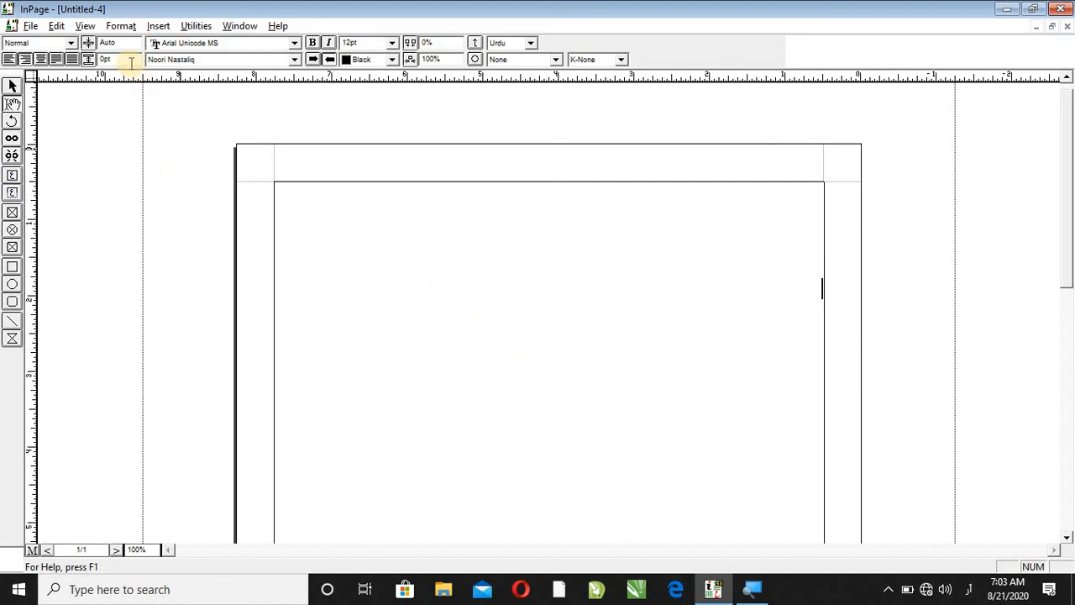
pyautogui.click(156, 27)
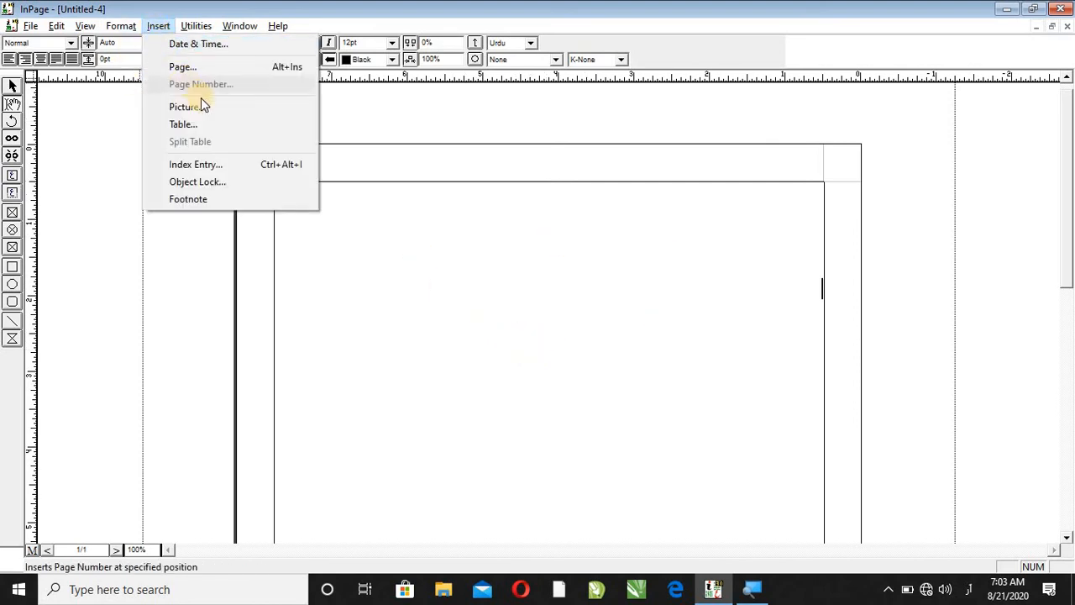
# Insert a one-row, two-column table on the page and move its two outer borders slightly inward from the text frame
pyautogui.click(220, 128)
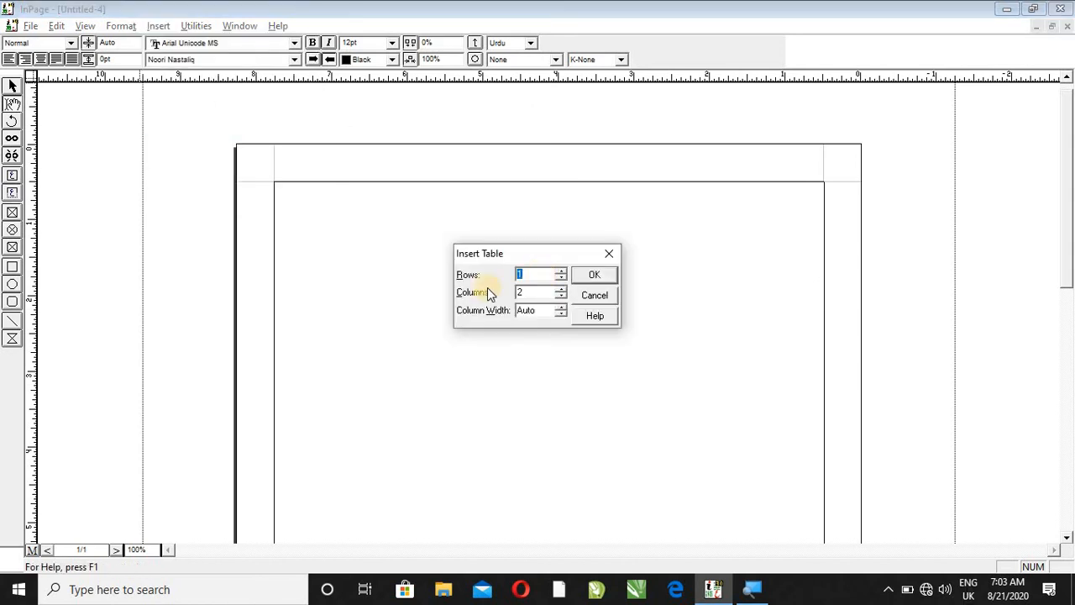
pyautogui.click(587, 279)
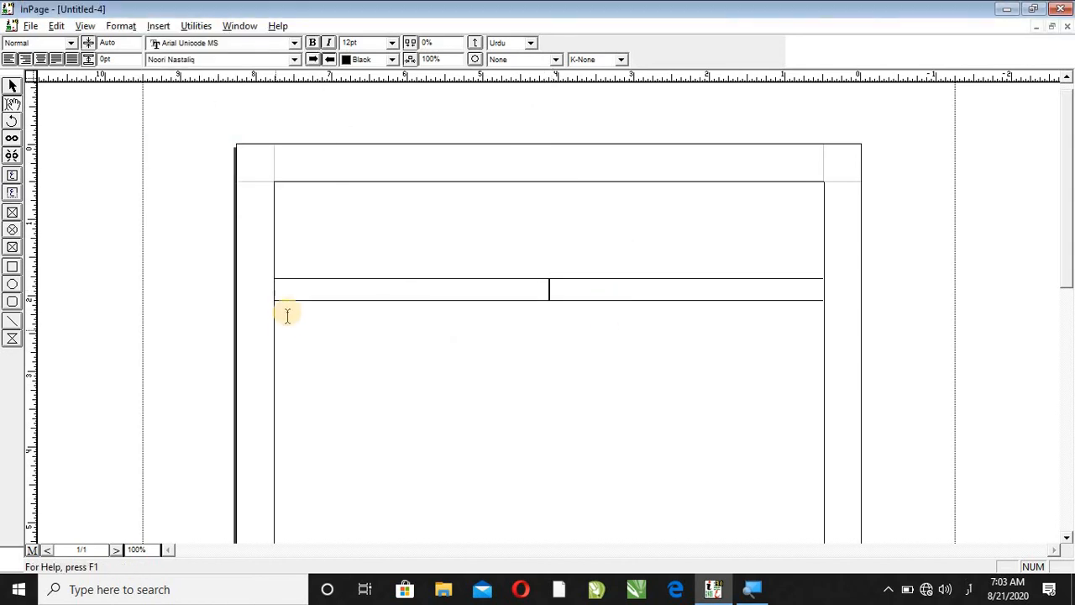
pyautogui.moveTo(277, 289); pyautogui.dragTo(283, 289)
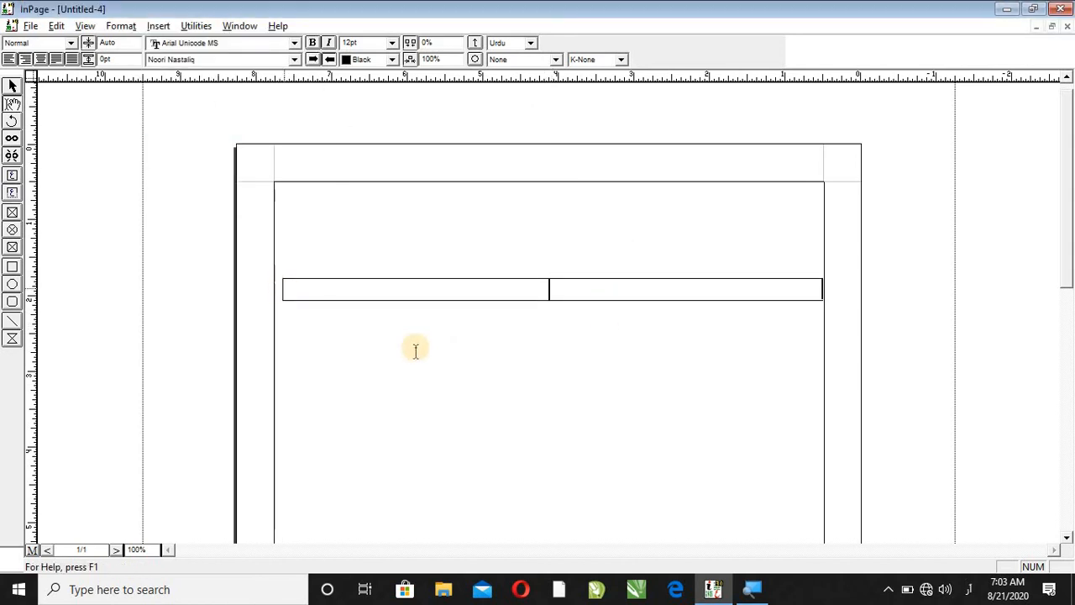
pyautogui.moveTo(822, 285); pyautogui.dragTo(816, 285)
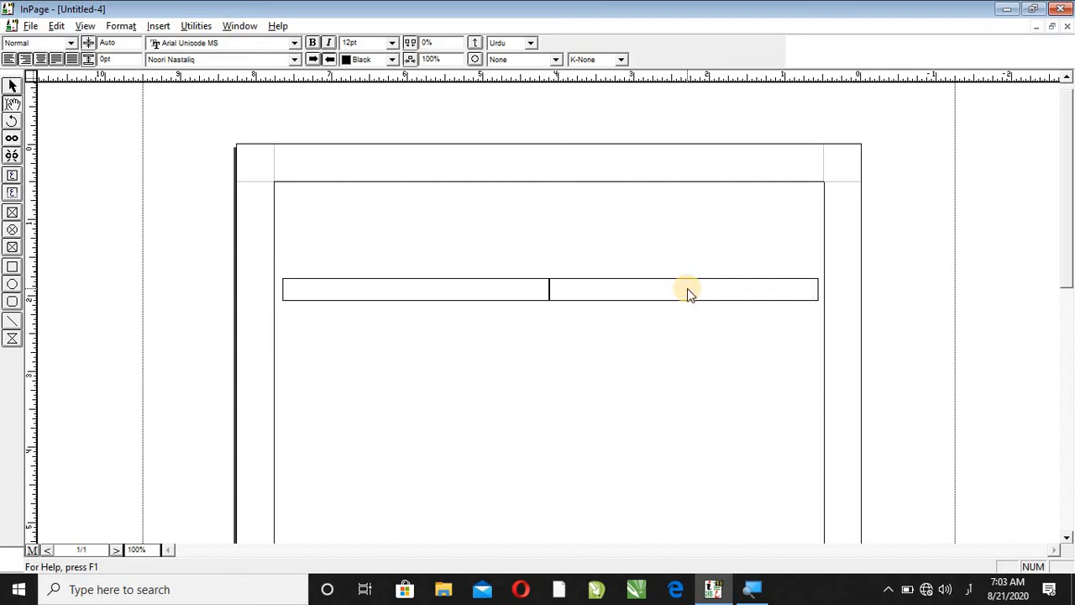
# Create a new document and insert a table with one row and three columns
pyautogui.hotkey('ctrl', 'n')
pyautogui.press('Return')
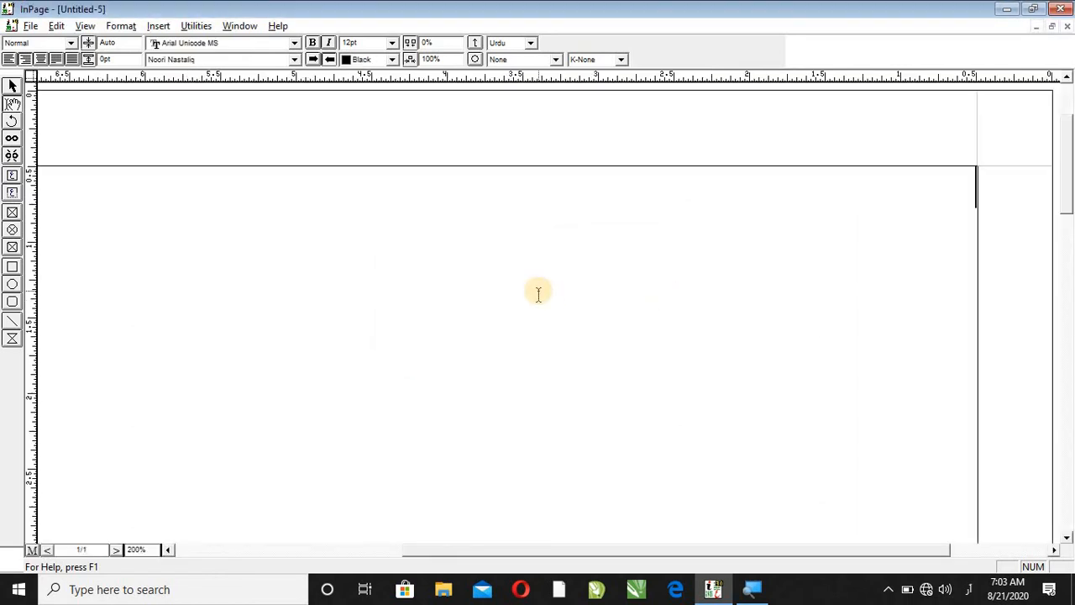
pyautogui.press('F5')
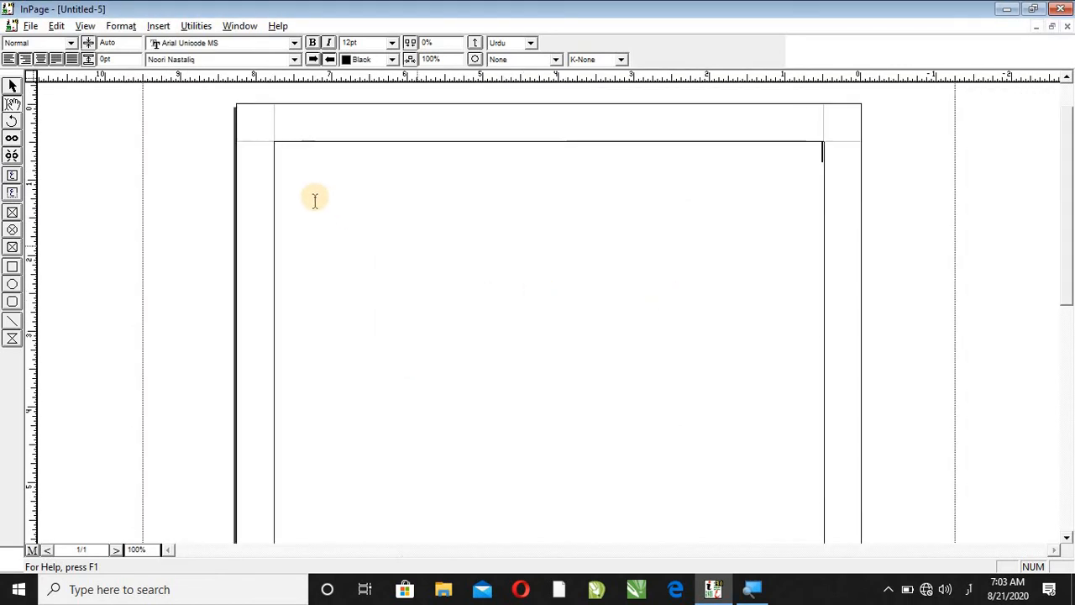
pyautogui.click(158, 26)
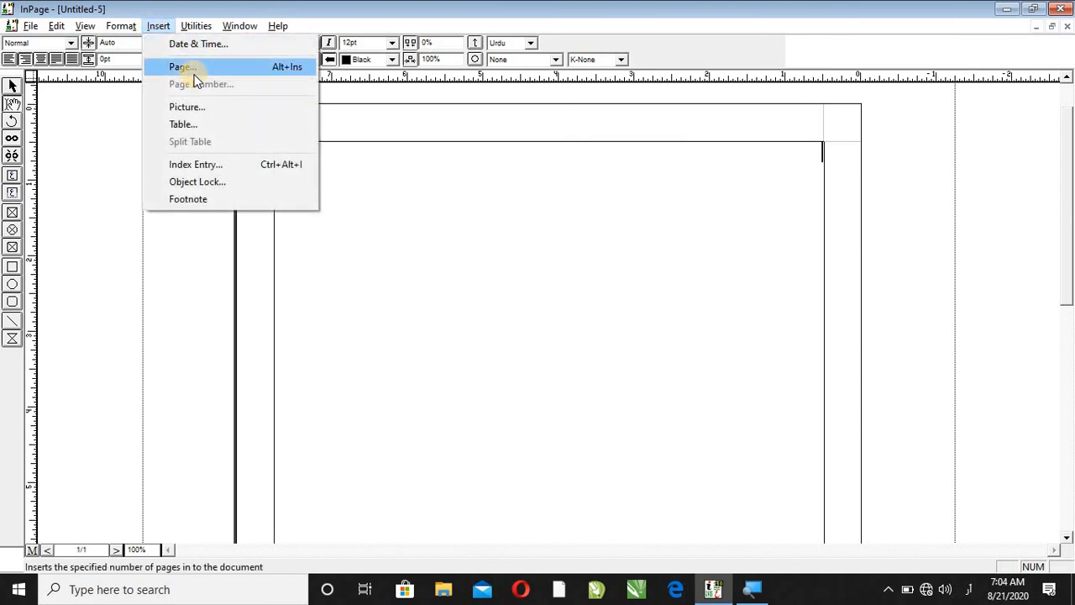
pyautogui.click(209, 124)
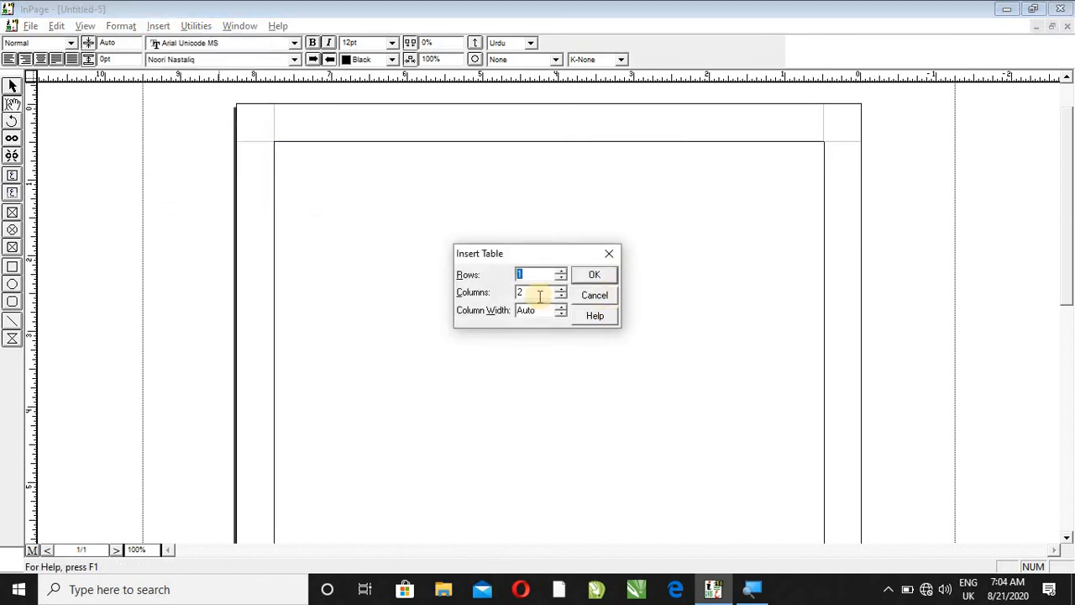
pyautogui.press('Tab')
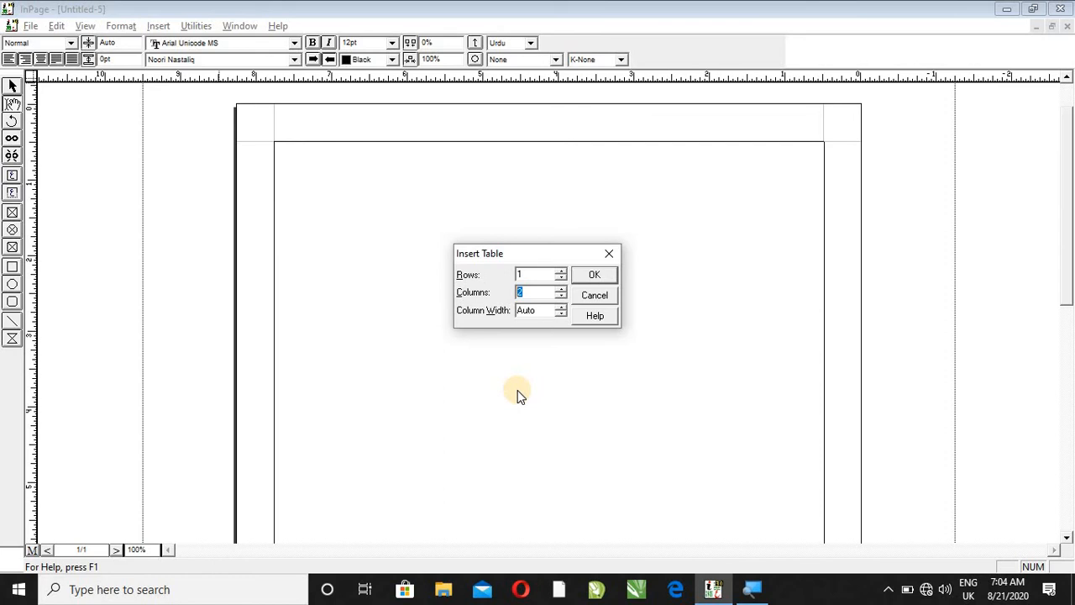
pyautogui.click(607, 275)
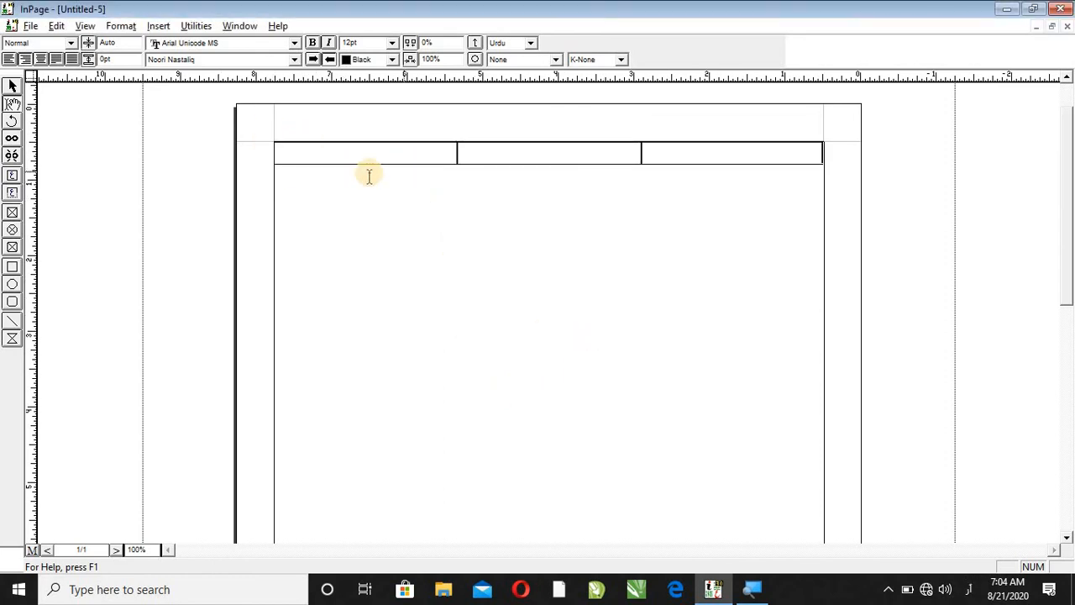
# Move the table's outer borders slightly inward and narrow the middle column to a small gap between two wide columns
pyautogui.moveTo(276, 150); pyautogui.dragTo(280, 151)
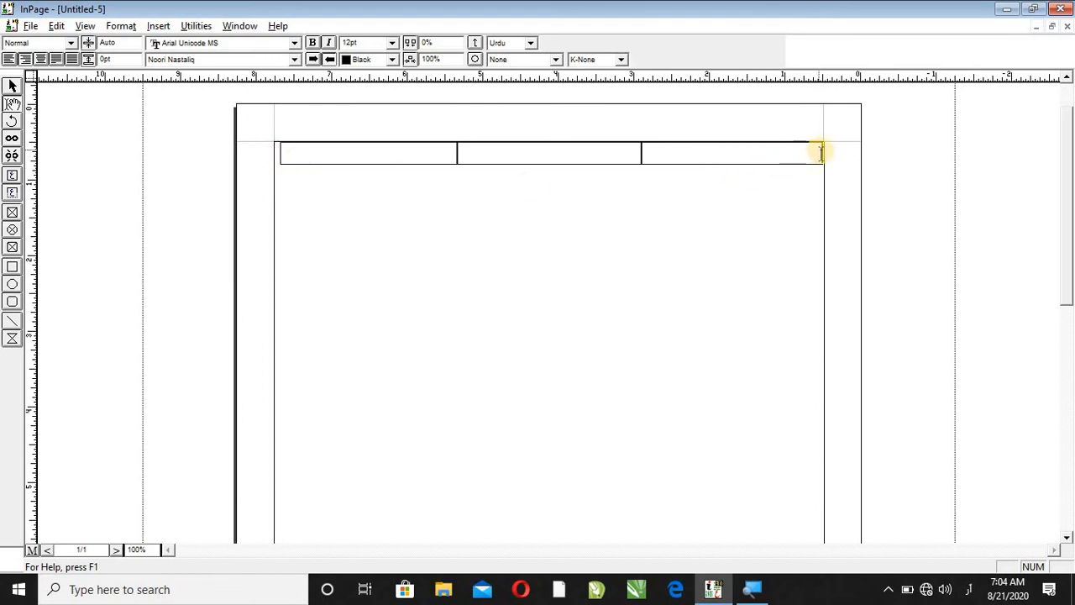
pyautogui.moveTo(823, 149); pyautogui.dragTo(819, 149)
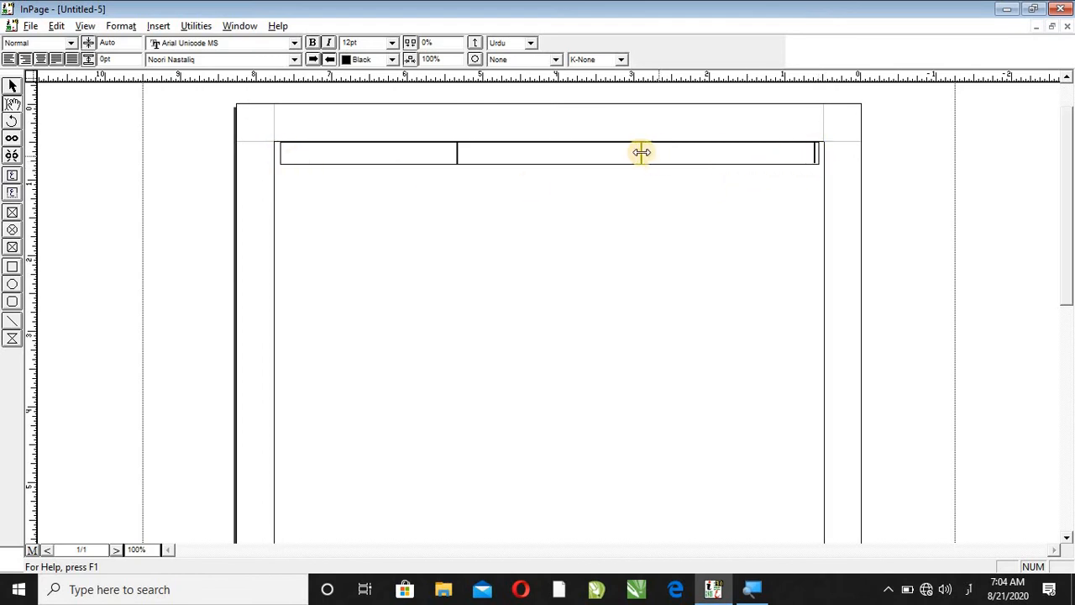
pyautogui.moveTo(462, 152); pyautogui.dragTo(523, 152)
pyautogui.moveTo(640, 149); pyautogui.dragTo(556, 169)
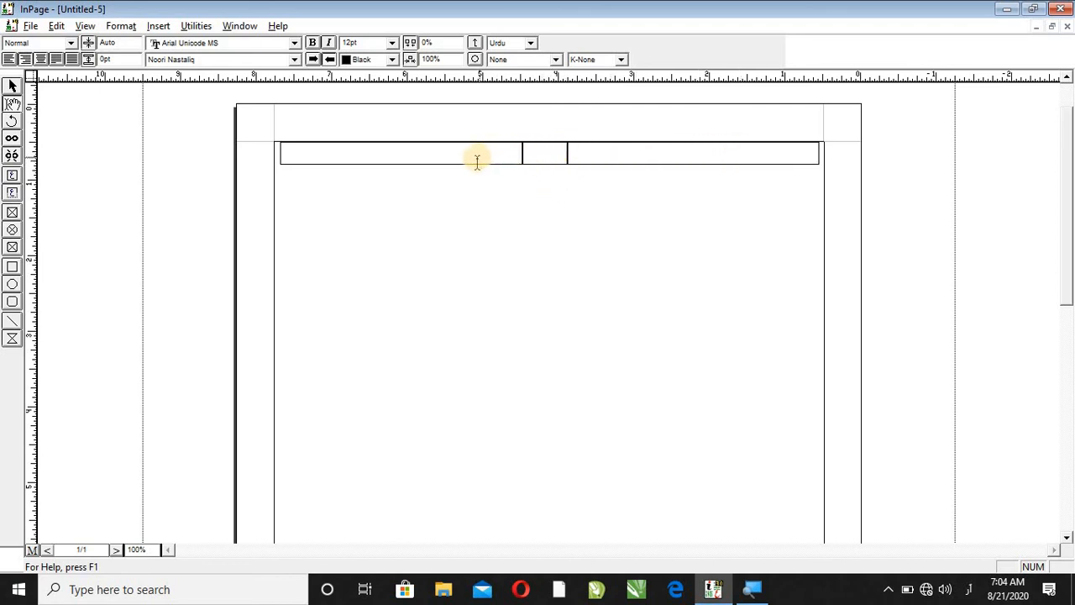
# Extend the table to four rows
pyautogui.press('Tab')
pyautogui.press('Tab')
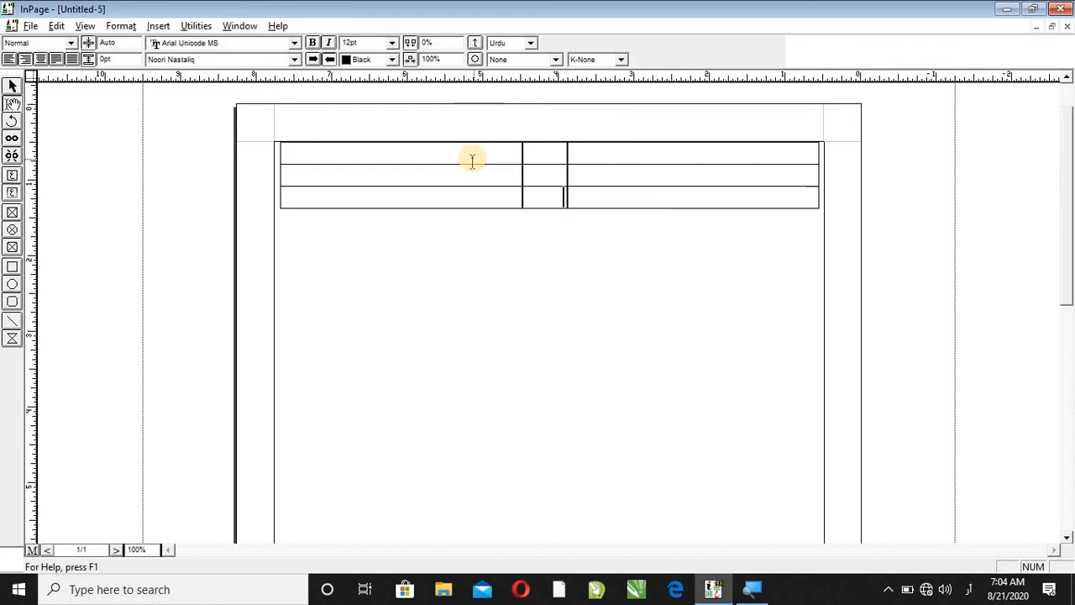
pyautogui.press('Tab')
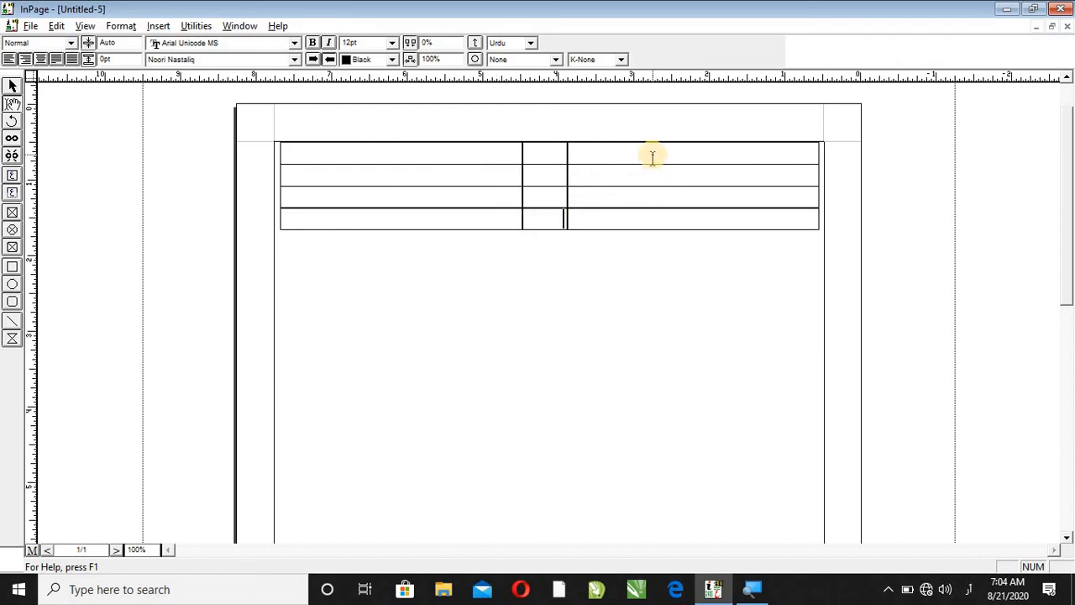
# Apply forced justification to all cells of the table's two wide outer columns
pyautogui.moveTo(653, 153); pyautogui.dragTo(609, 216)
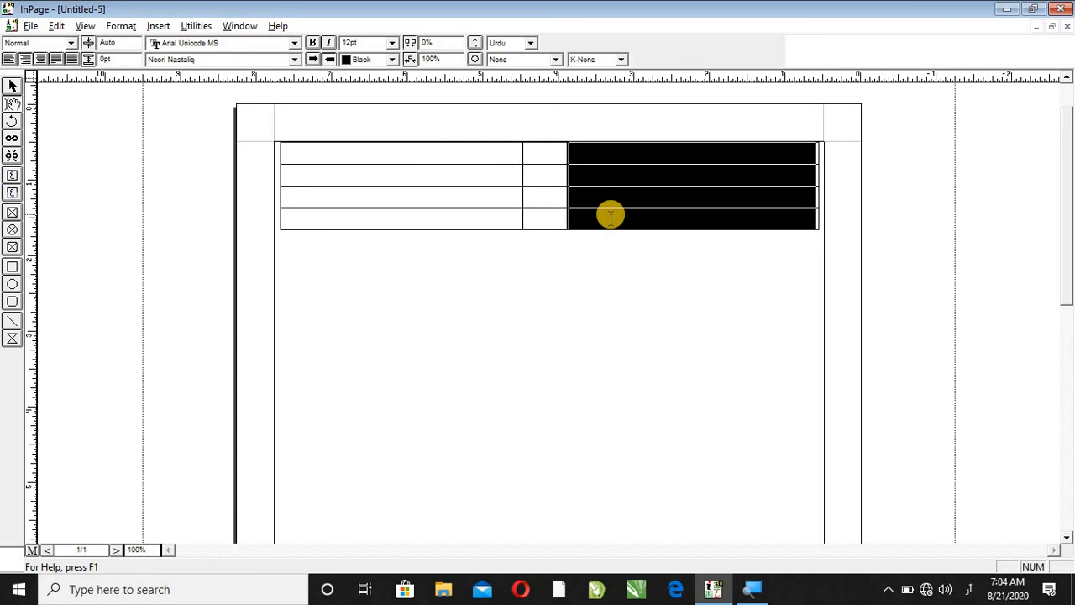
pyautogui.click(72, 61)
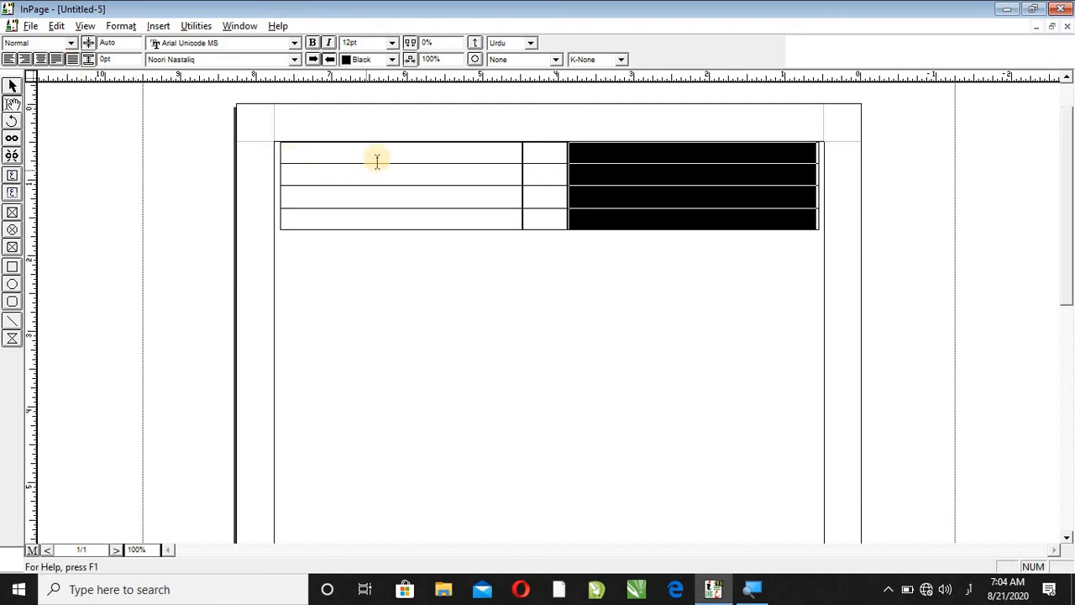
pyautogui.moveTo(377, 159); pyautogui.dragTo(384, 216)
pyautogui.click(72, 62)
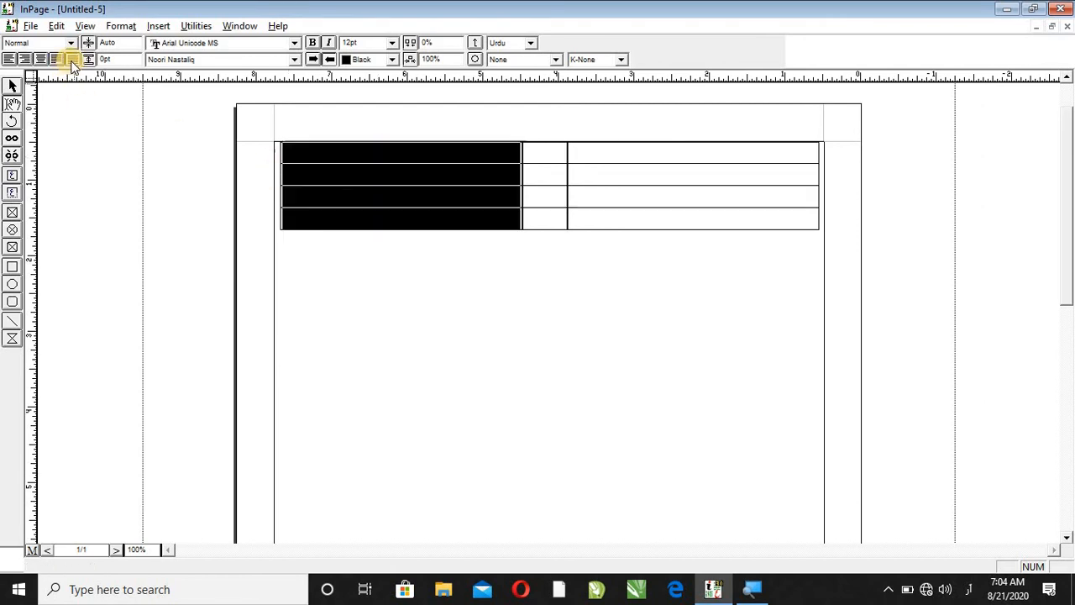
pyautogui.moveTo(550, 155); pyautogui.dragTo(545, 220)
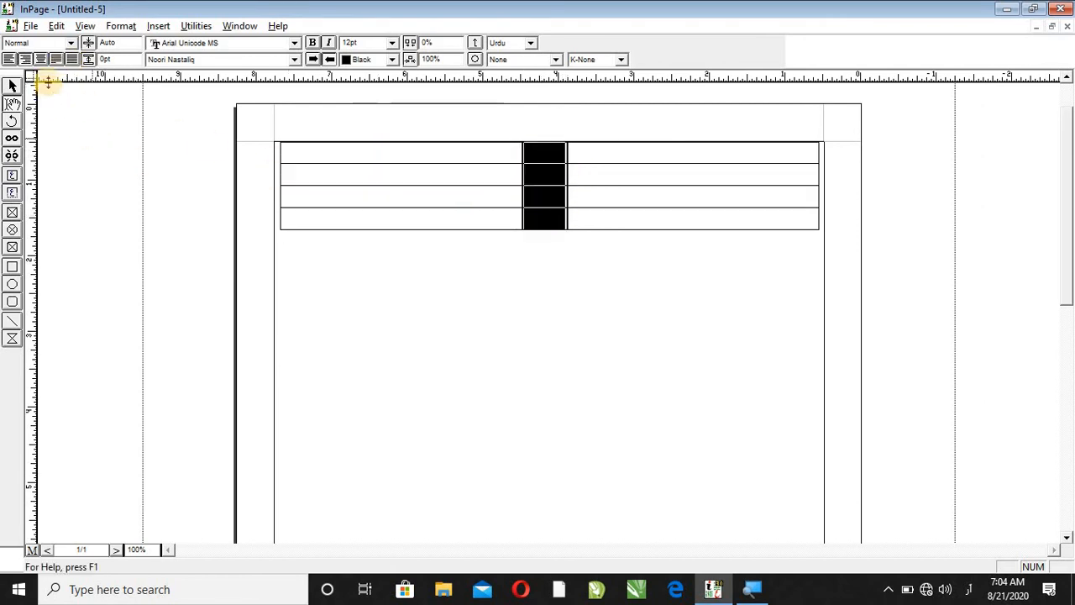
pyautogui.click(388, 156)
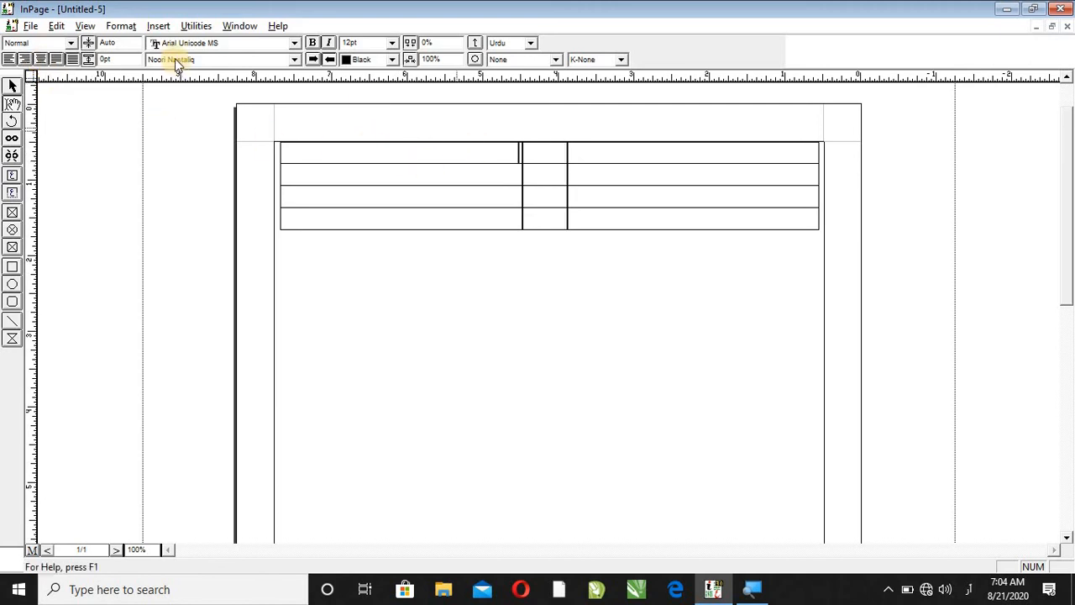
# Copy the first two lines of the poem خوش بختی from the bandhaaan set document and paste them below the table in Untitled-5
pyautogui.click(251, 28)
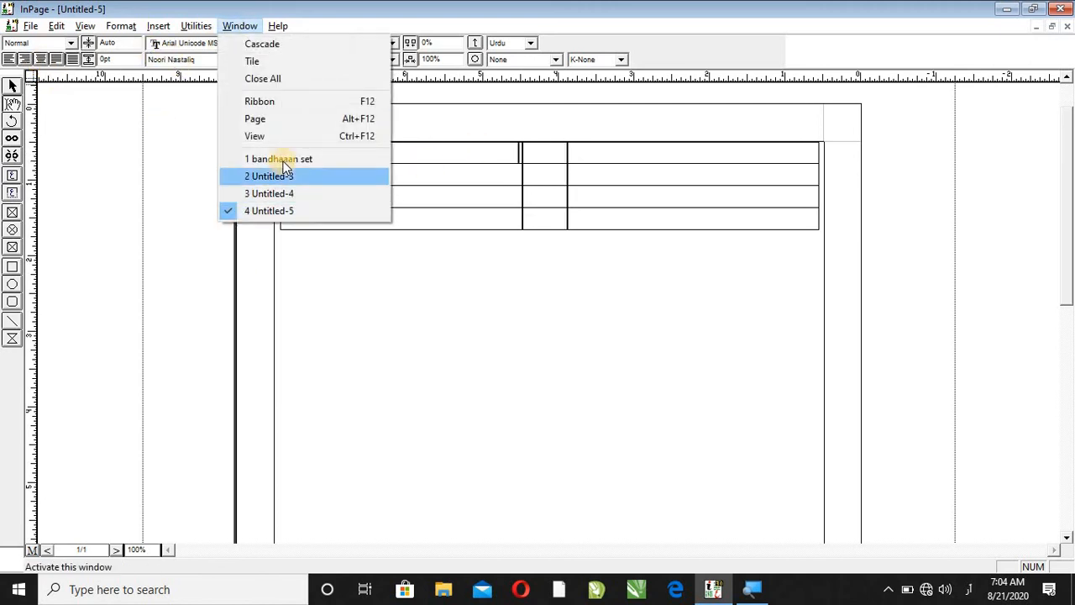
pyautogui.click(283, 160)
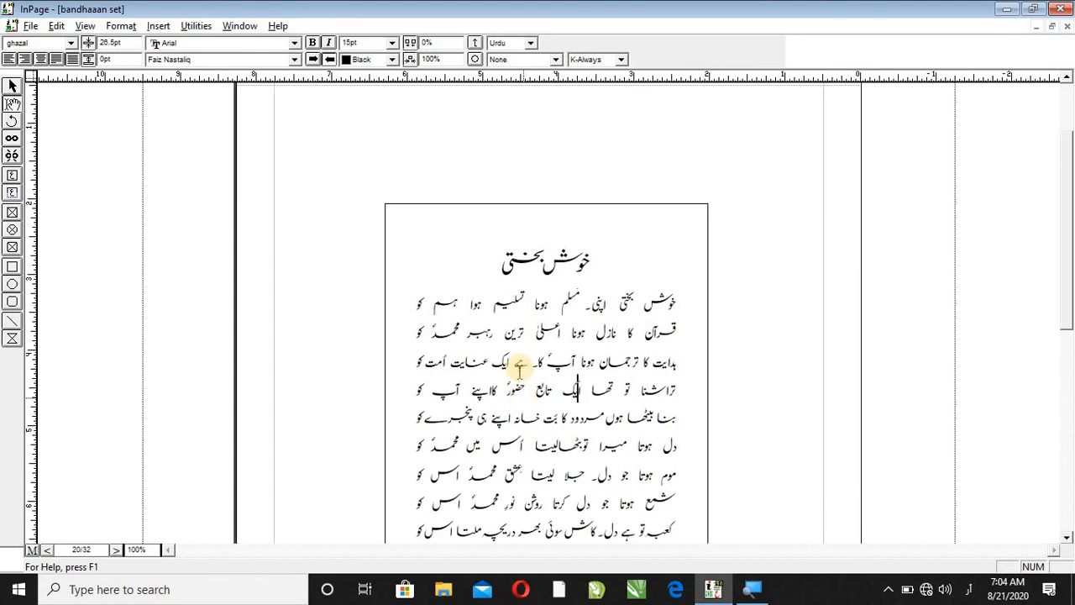
pyautogui.click(518, 370)
pyautogui.moveTo(585, 337); pyautogui.dragTo(525, 387)
pyautogui.moveTo(672, 307); pyautogui.dragTo(418, 334)
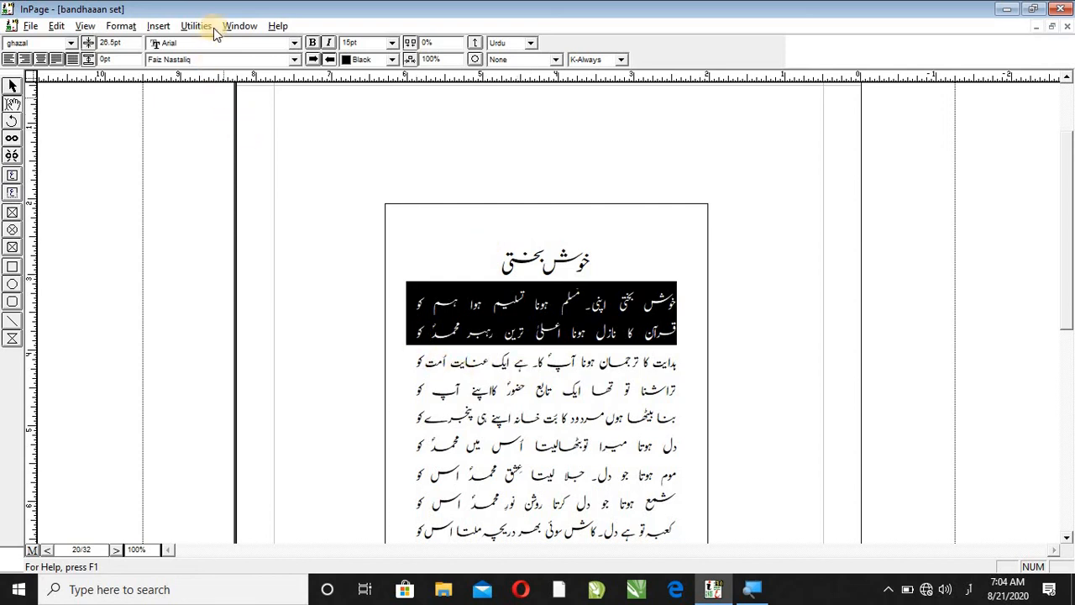
pyautogui.click(239, 26)
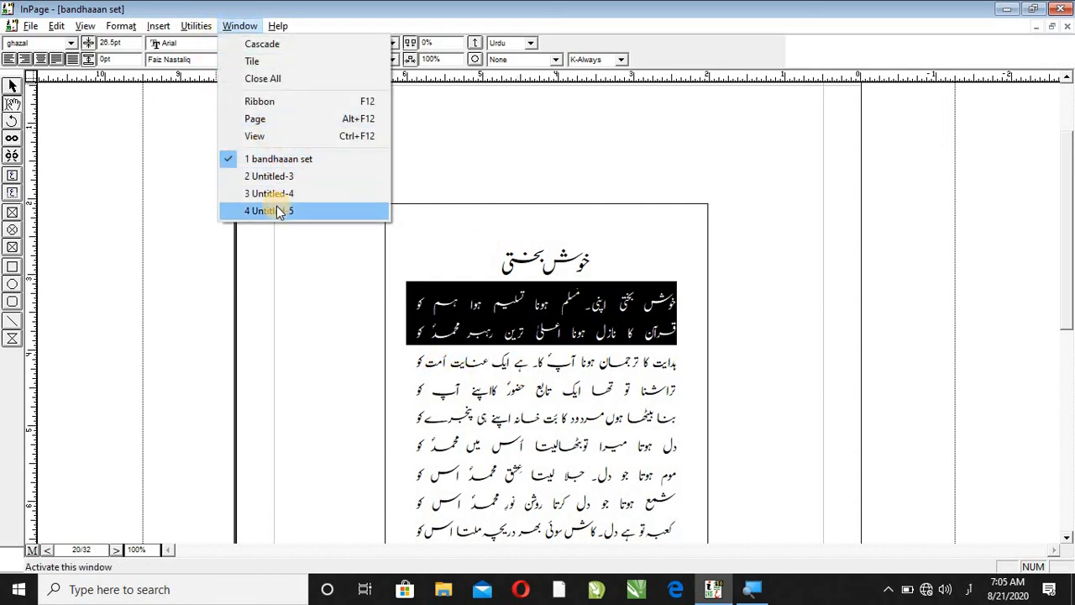
pyautogui.click(269, 210)
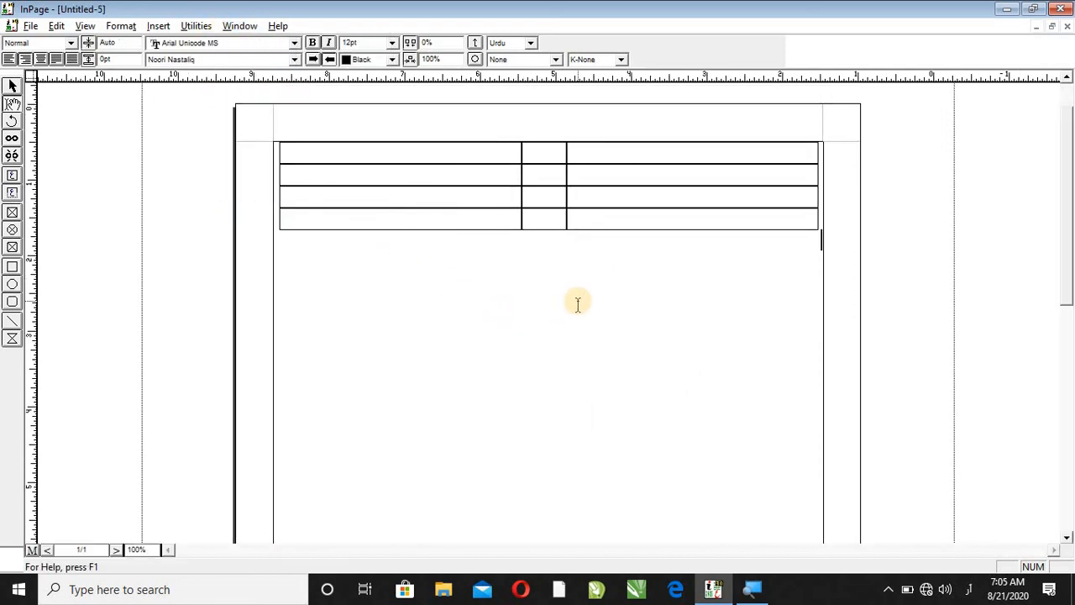
pyautogui.write('خوش بخت اپنے مسلم ہونا تسلیم ہوا ہم کو\\nقرآن کا نازل ہونا اعلیٰ ترین رہبر محمدؐ کو')
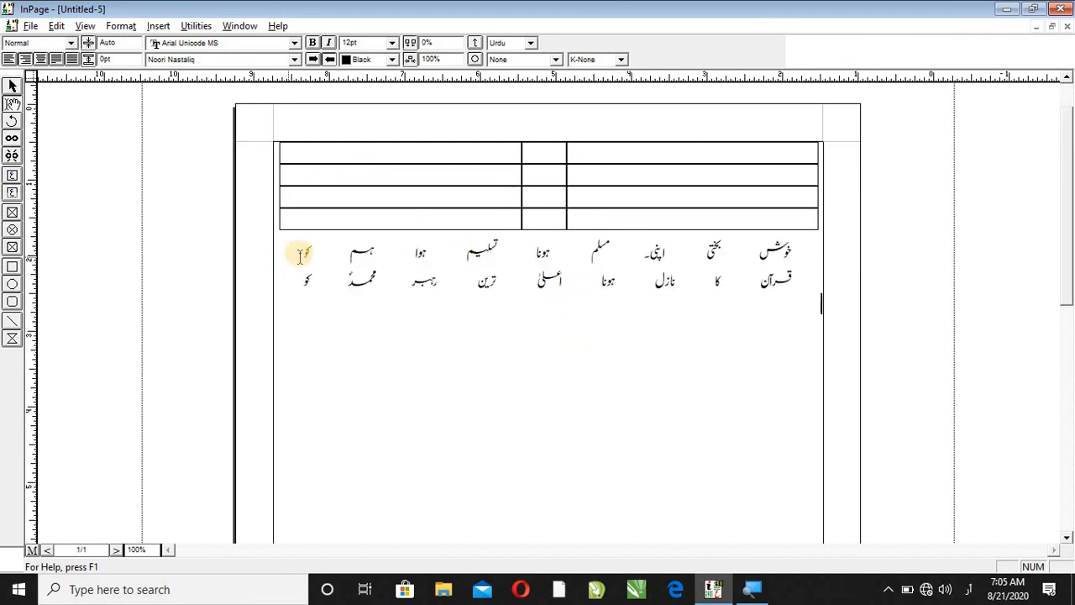
# Copy the first verse line below the table into the right cell of the first row
pyautogui.moveTo(297, 252); pyautogui.dragTo(802, 258)
pyautogui.hotkey('ctrl', 'c')
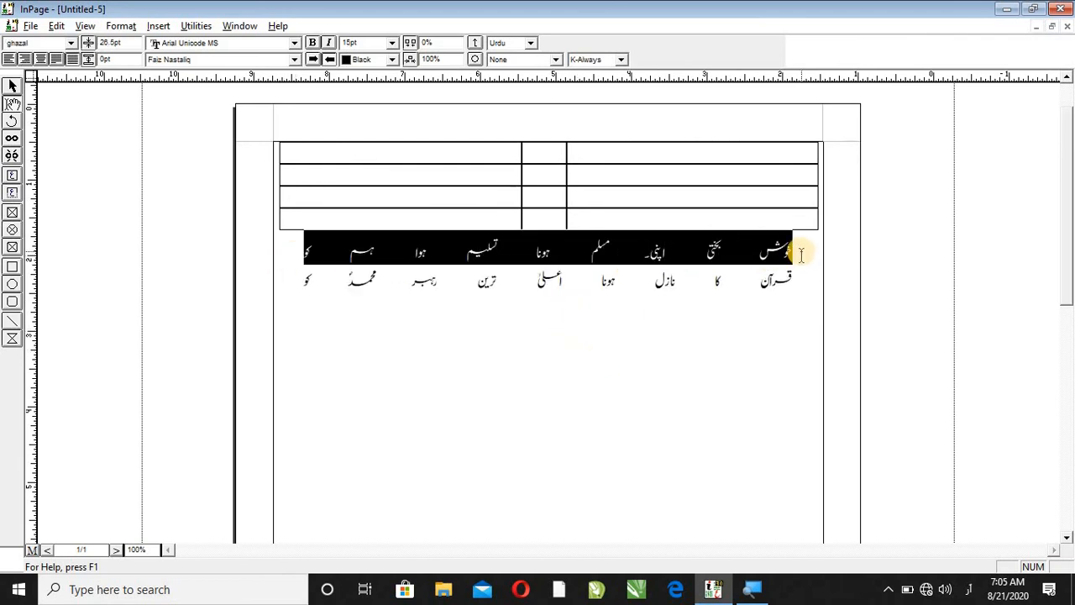
pyautogui.click(759, 163)
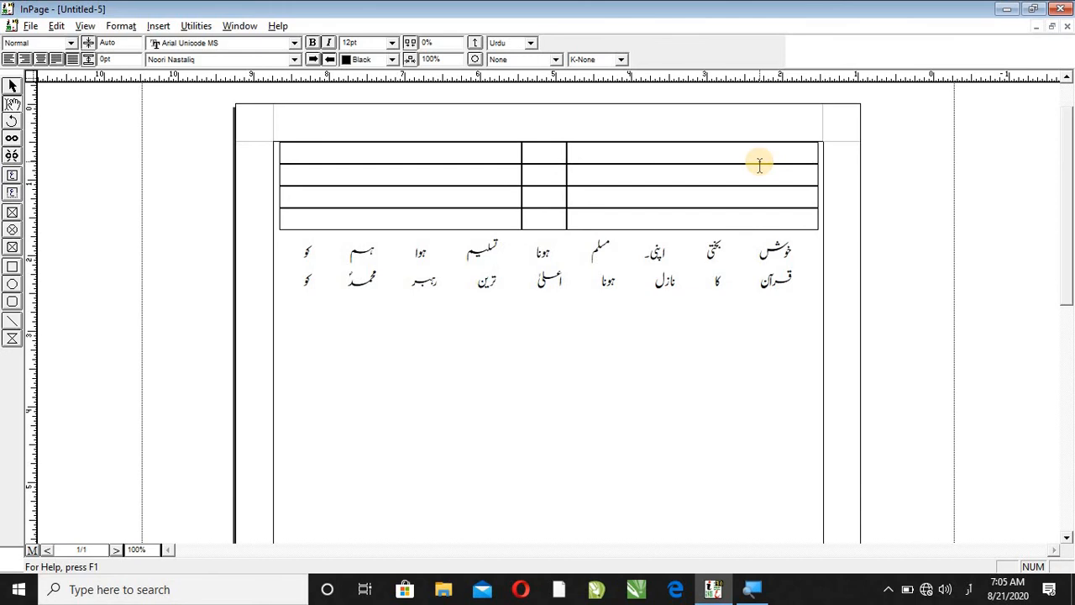
pyautogui.hotkey('ctrl', 'v')
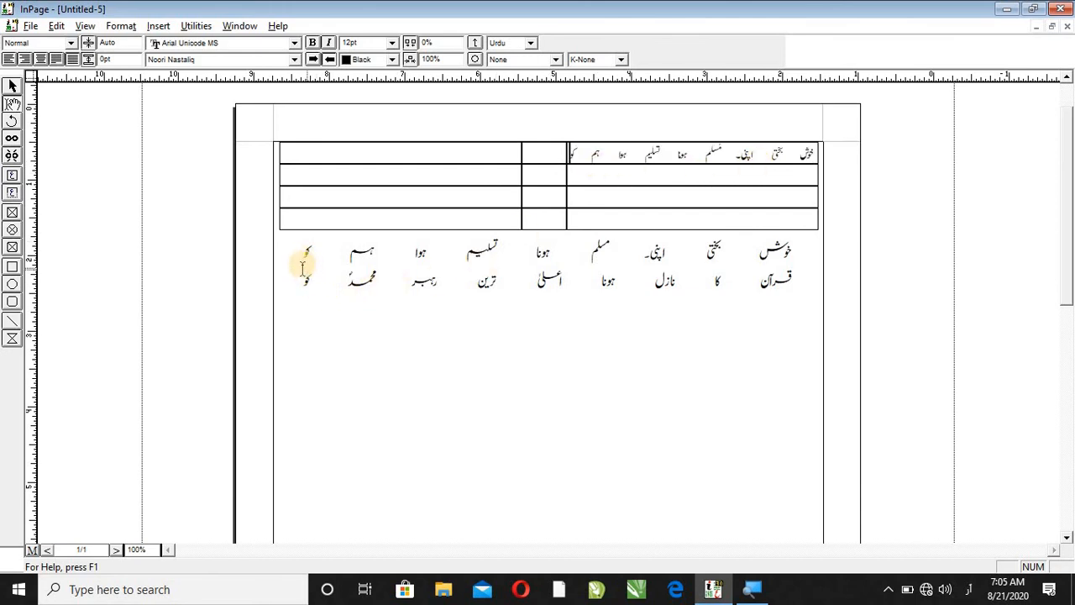
# Copy the second verse line, beginning with قرآن, into the left cell of the first row
pyautogui.moveTo(302, 267); pyautogui.dragTo(838, 281)
pyautogui.hotkey('ctrl', 'c')
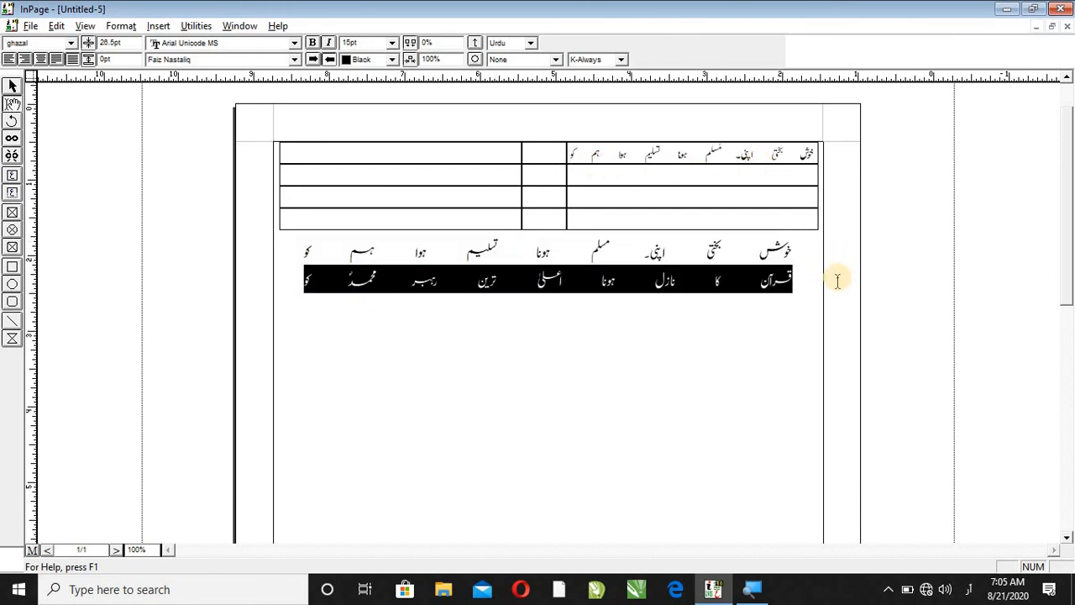
pyautogui.click(471, 162)
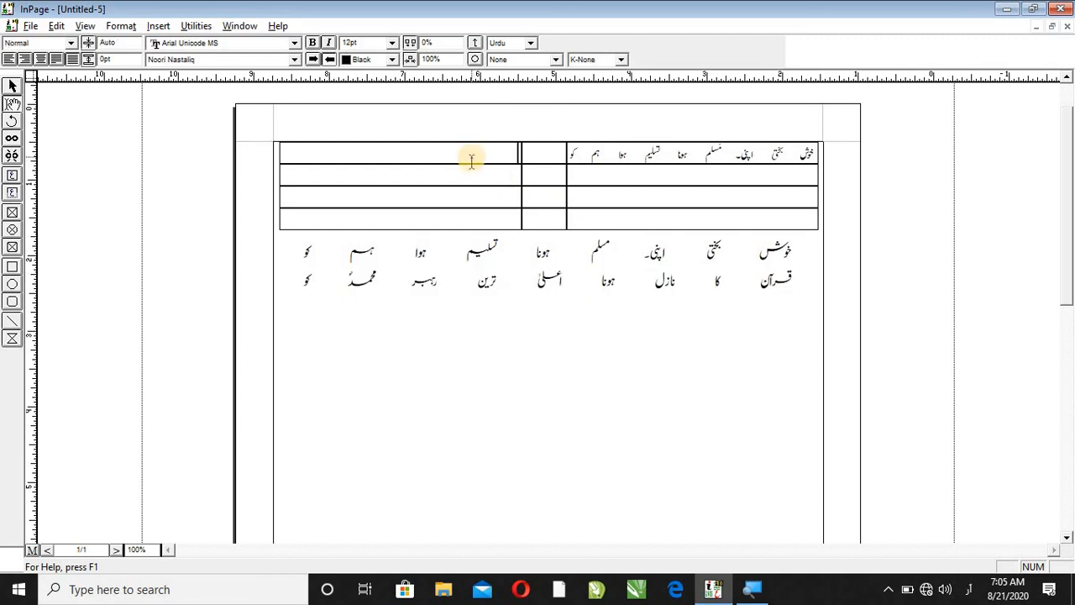
pyautogui.hotkey('ctrl', 'v')
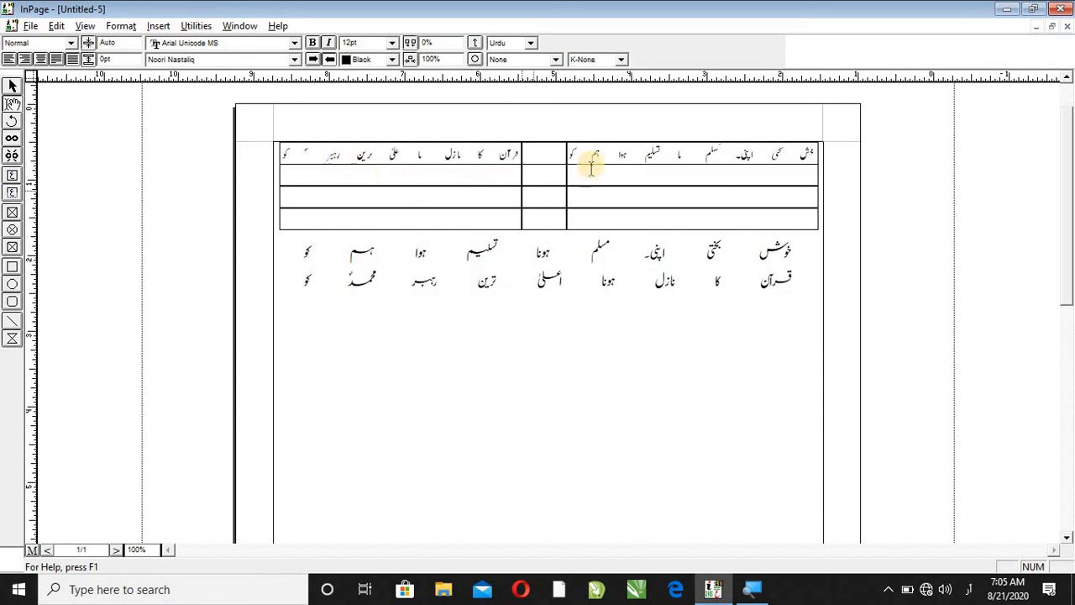
# Paste the verse line beginning with قرآن into both outer cells of the table's second, third and fourth rows
pyautogui.click(658, 178)
pyautogui.write('قرآن کا نازل ما علی ترین رہبر ؐ کو')
pyautogui.click(448, 179)
pyautogui.write('قرآن کا نازل ما علی ترین رہبر ؐ کو')
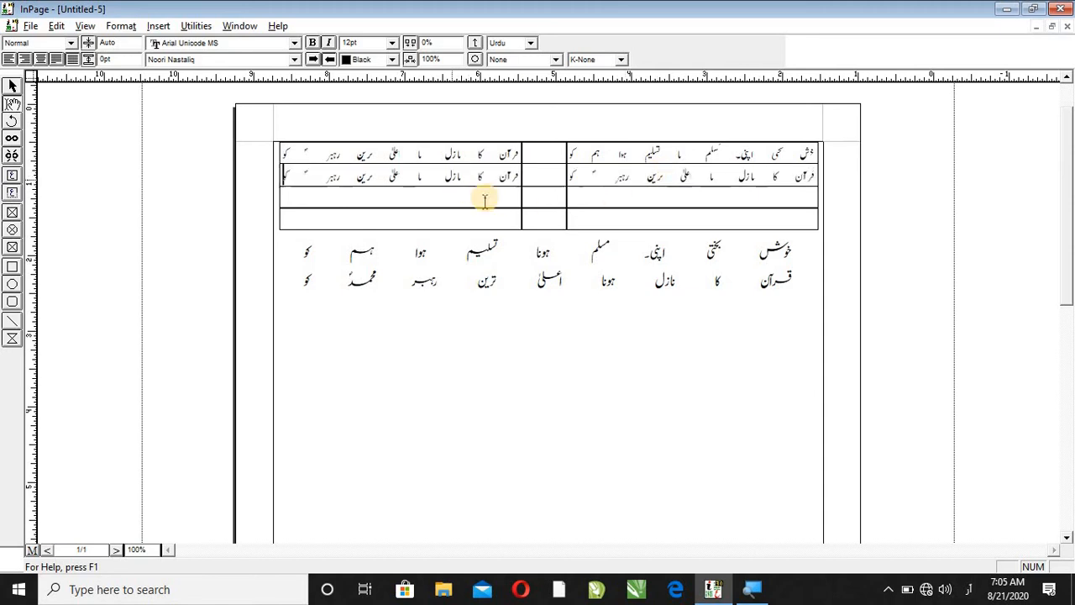
pyautogui.click(644, 195)
pyautogui.hotkey('ctrl', 'v')
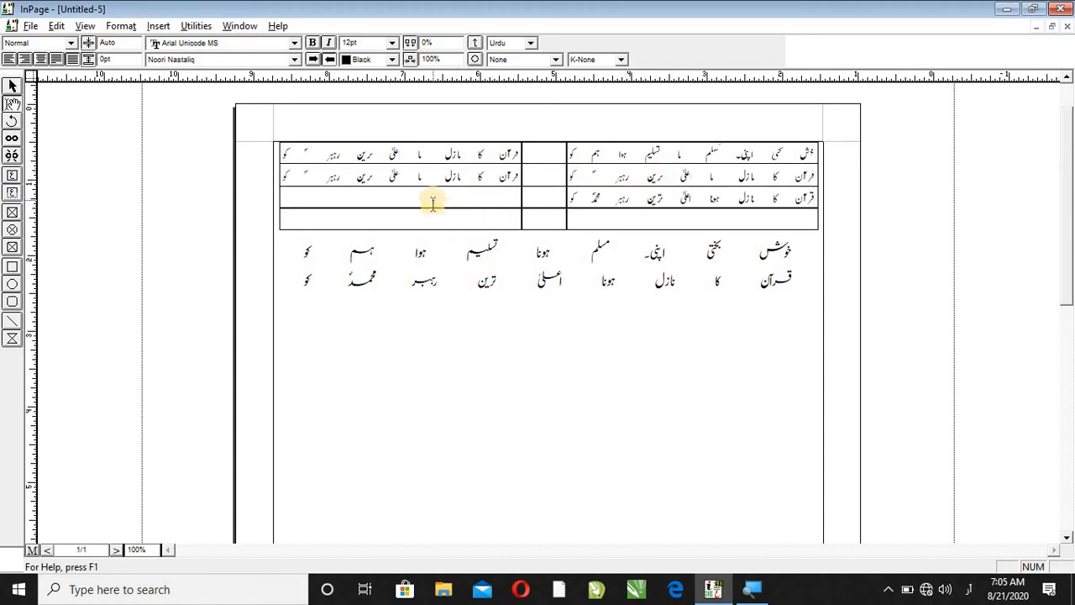
pyautogui.click(432, 202)
pyautogui.write('قرآن کا نازل ما علی ترین رہبر ً کو')
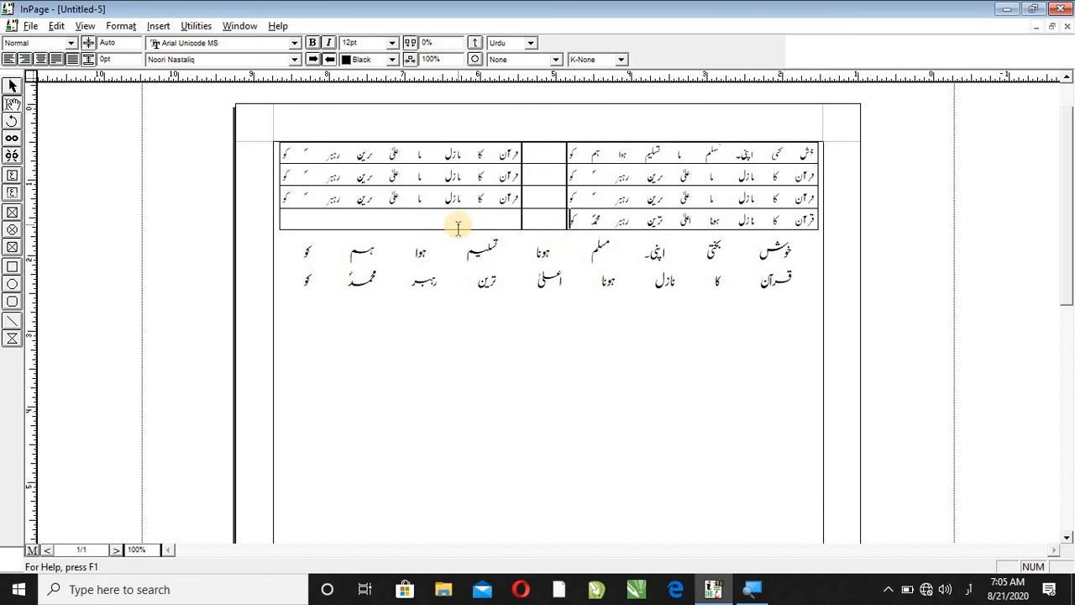
pyautogui.click(458, 222)
pyautogui.hotkey('ctrl', 'v')
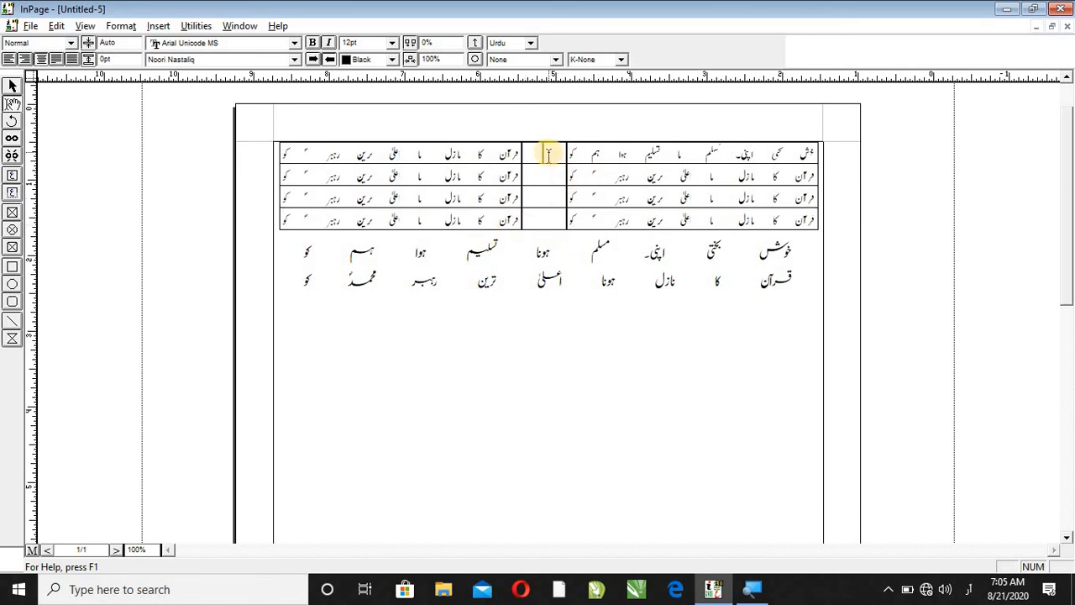
pyautogui.click(692, 199)
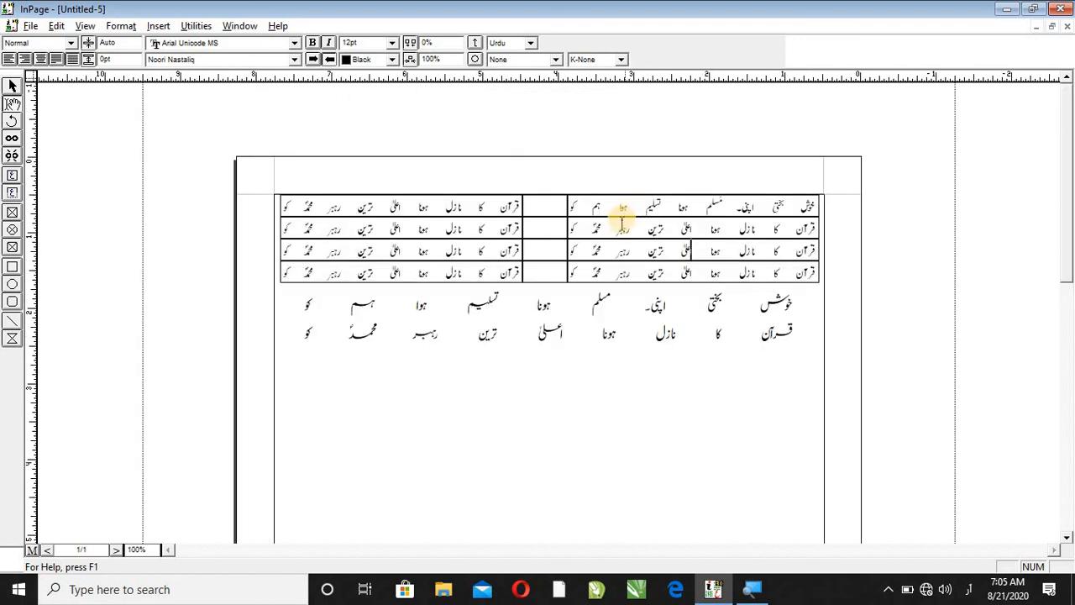
# Enter a □ symbol in each of the four cells of the table's narrow middle column
pyautogui.hotkey('ctrl', '2')
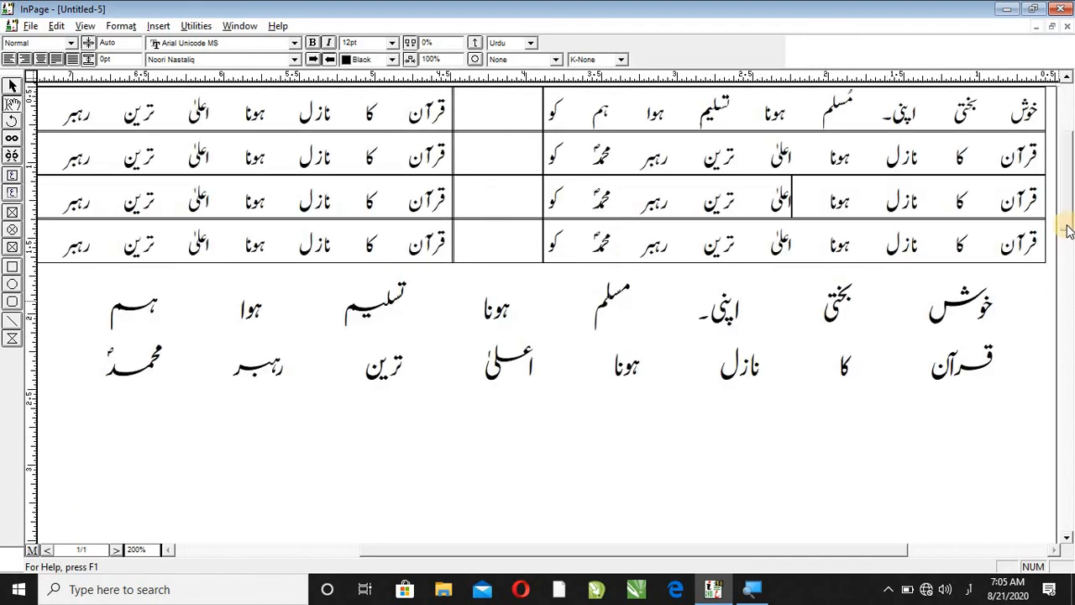
pyautogui.scroll(3, 1050, 185)
pyautogui.click(508, 294)
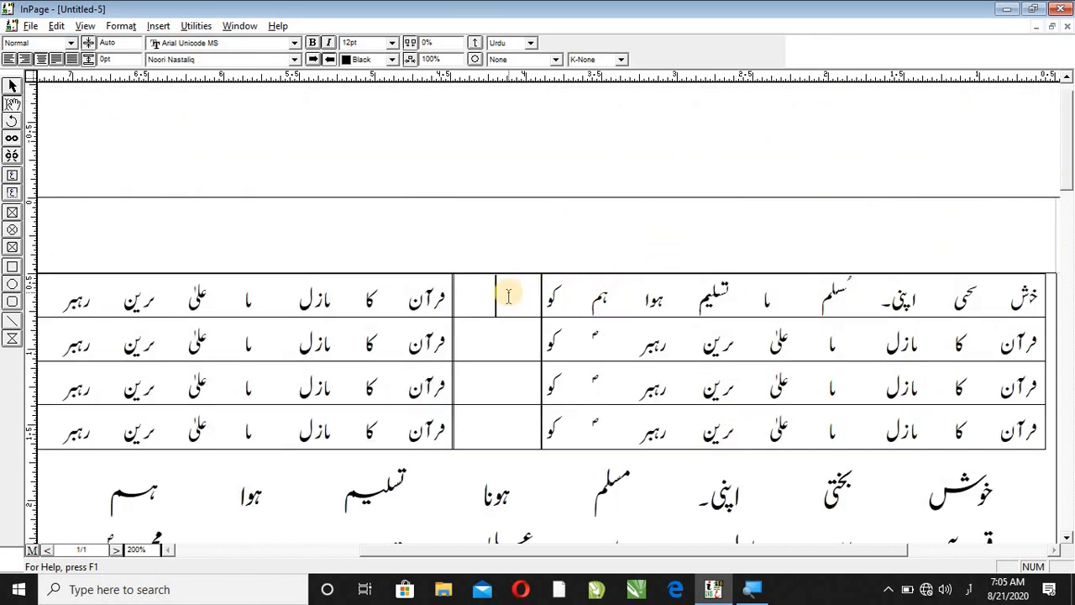
pyautogui.write('□')
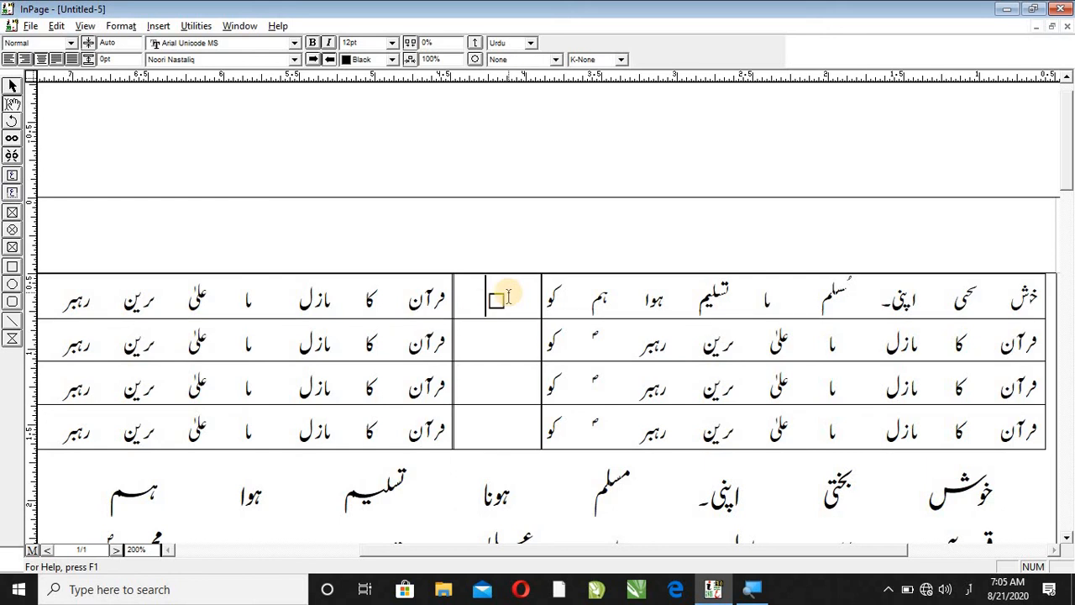
pyautogui.click(505, 336)
pyautogui.write('□')
pyautogui.click(505, 377)
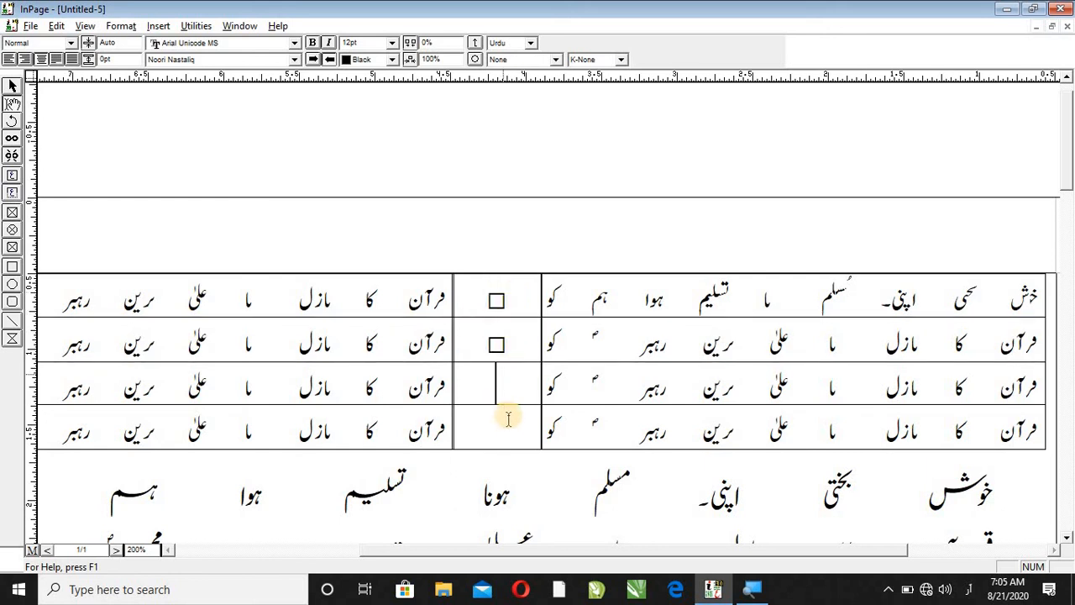
pyautogui.write('□')
pyautogui.click(510, 430)
pyautogui.write('□')
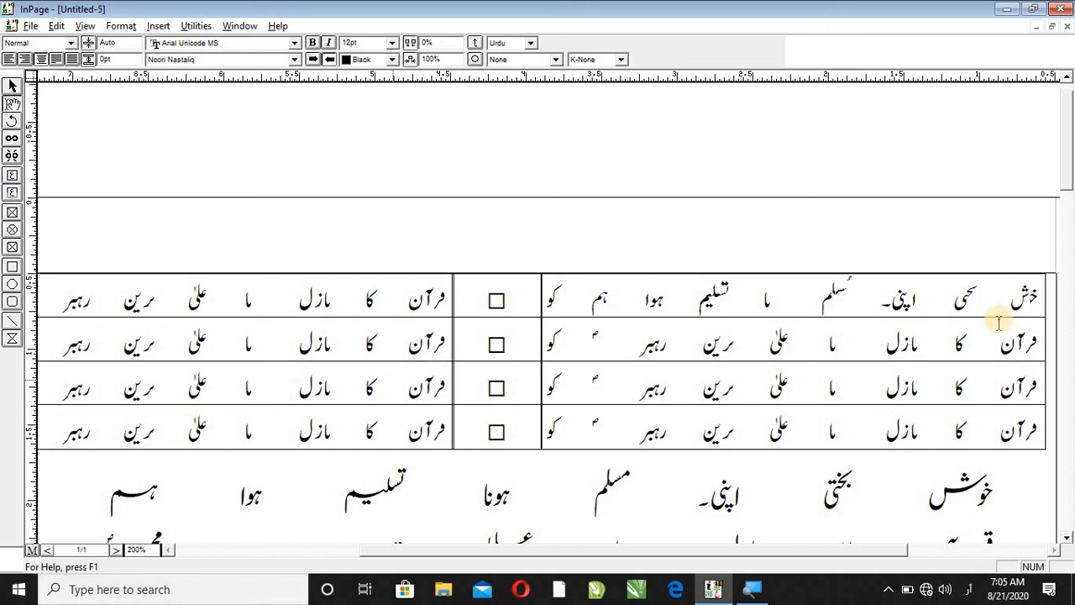
# Set the border style of all the table's cells to None
pyautogui.moveTo(1026, 293); pyautogui.dragTo(184, 428)
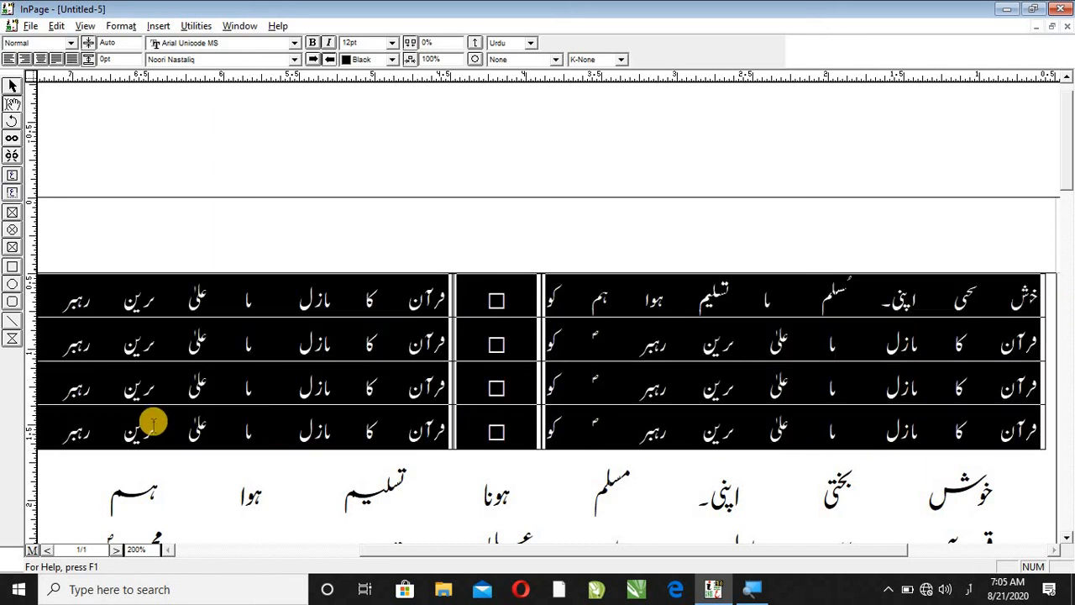
pyautogui.rightClick(626, 373)
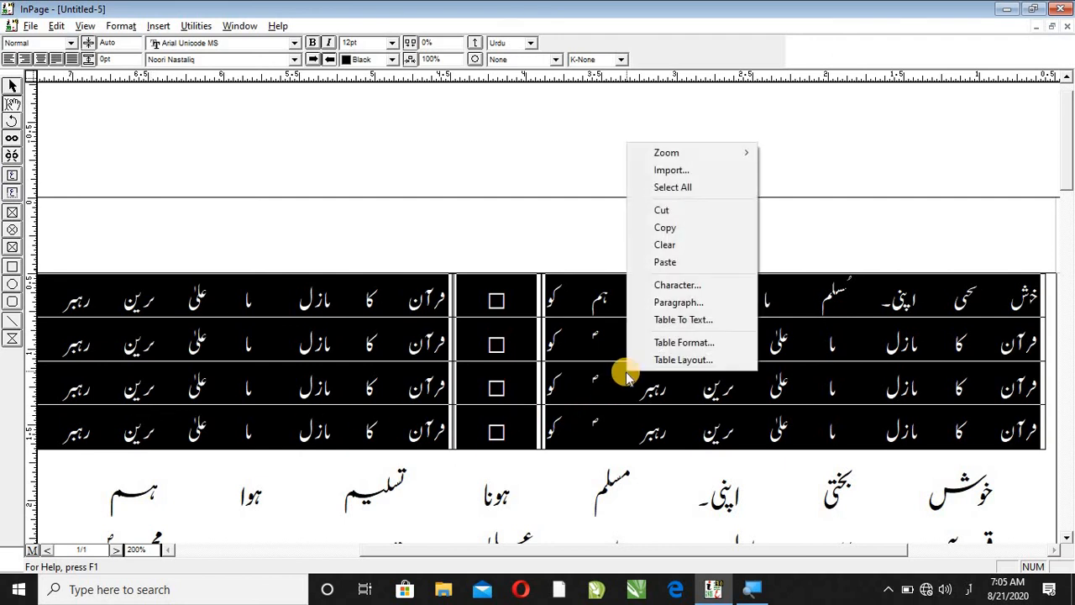
pyautogui.click(674, 342)
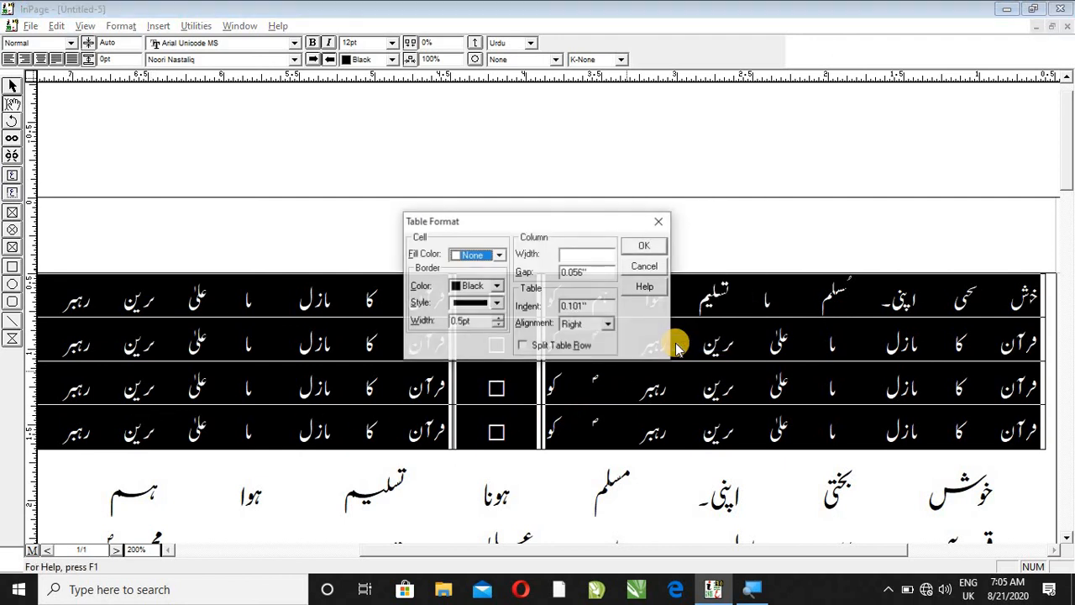
pyautogui.click(480, 303)
pyautogui.click(471, 320)
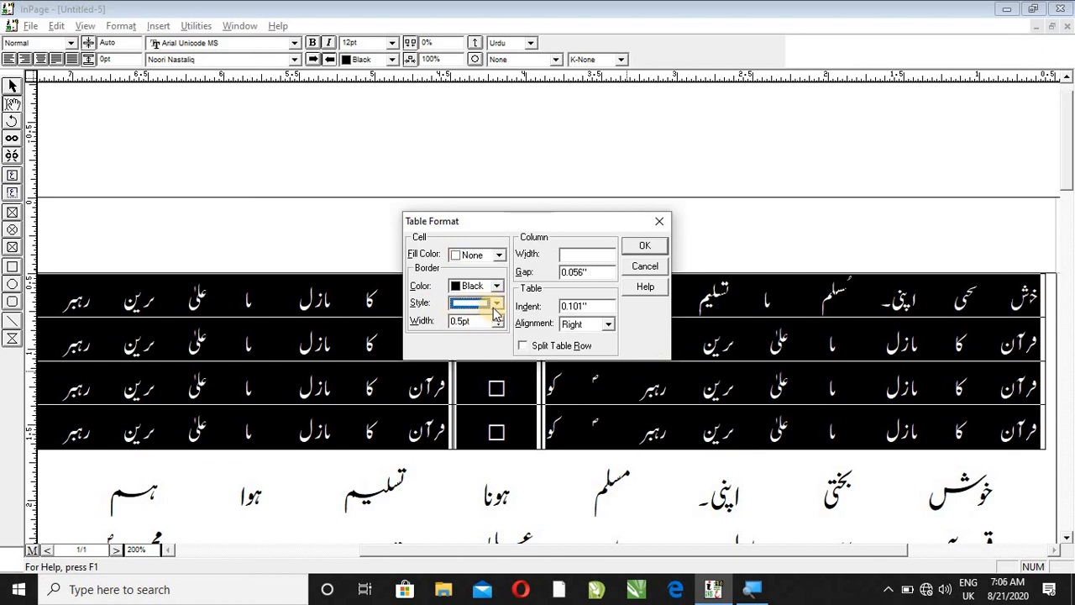
pyautogui.click(496, 304)
pyautogui.click(466, 319)
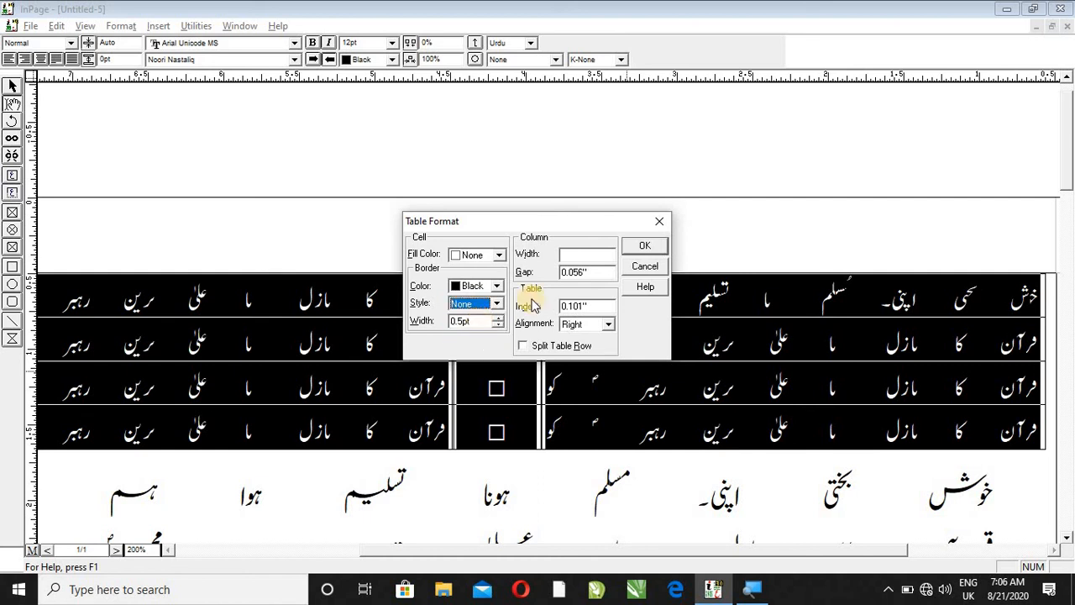
pyautogui.click(641, 245)
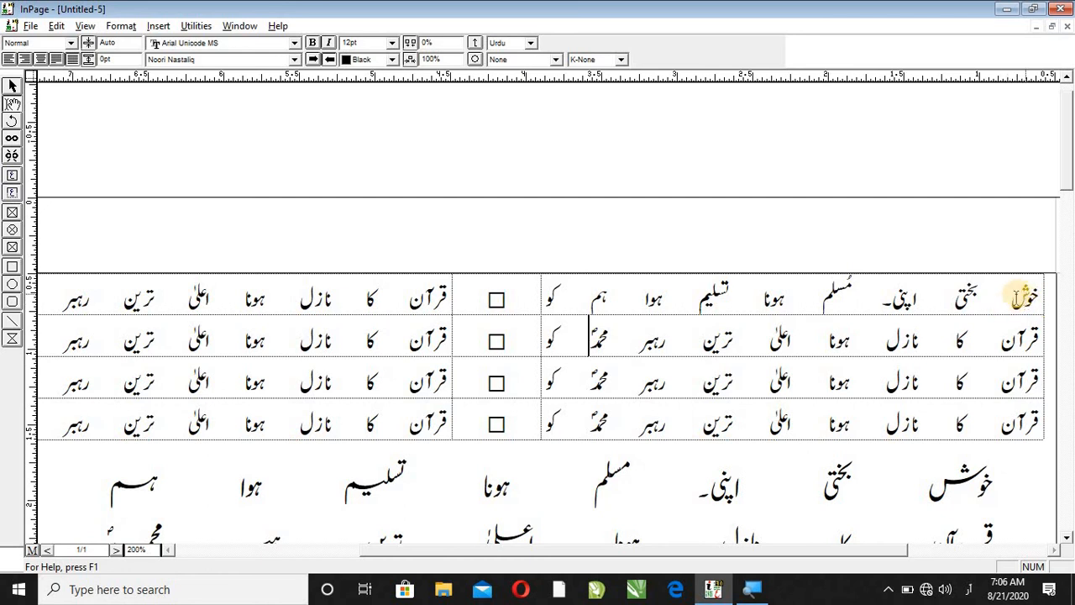
# Restore the solid line border style on all cells of the verse table
pyautogui.moveTo(1021, 298); pyautogui.dragTo(613, 336)
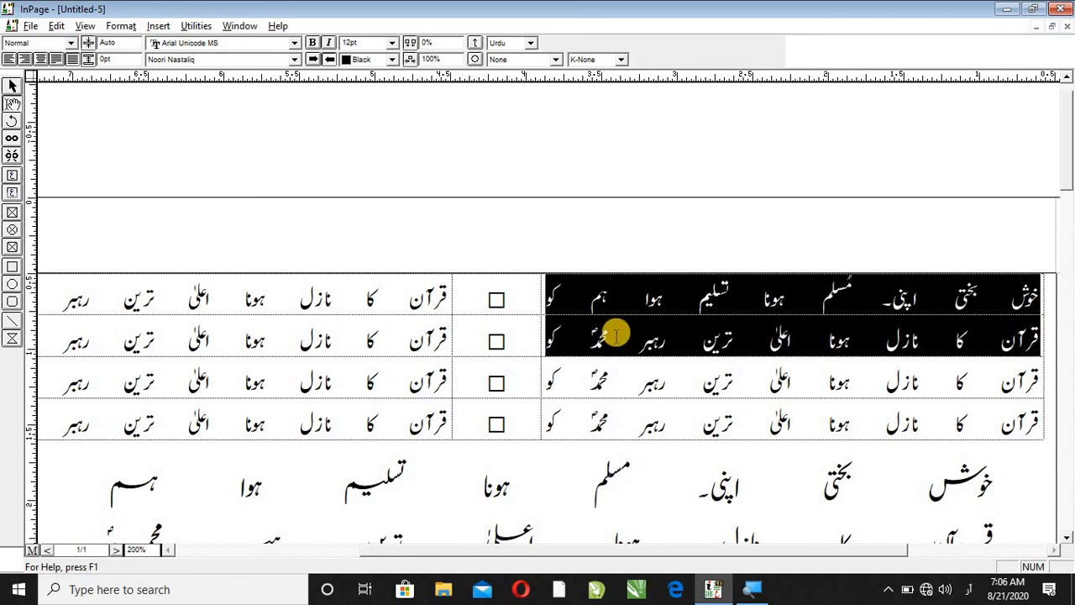
pyautogui.click(508, 304)
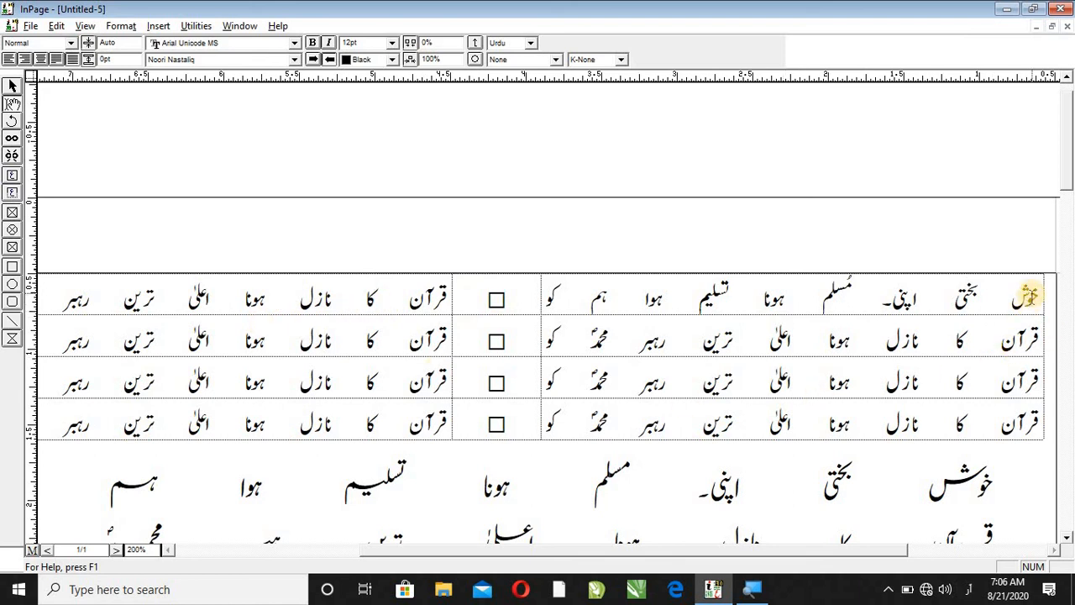
pyautogui.moveTo(1026, 295); pyautogui.dragTo(161, 417)
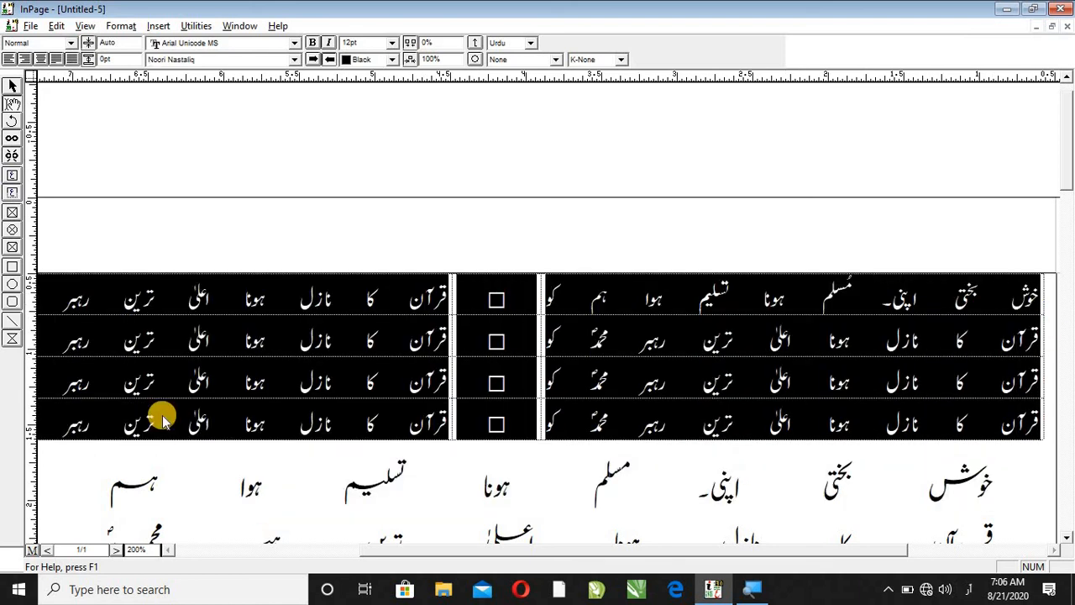
pyautogui.rightClick(162, 417)
pyautogui.click(204, 380)
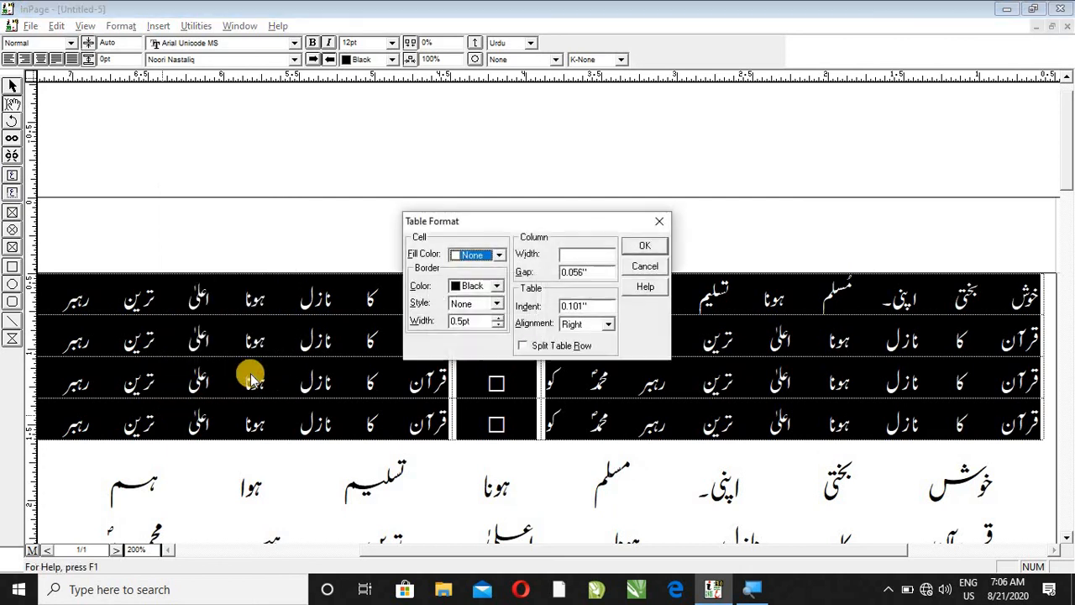
pyautogui.click(458, 304)
pyautogui.click(460, 308)
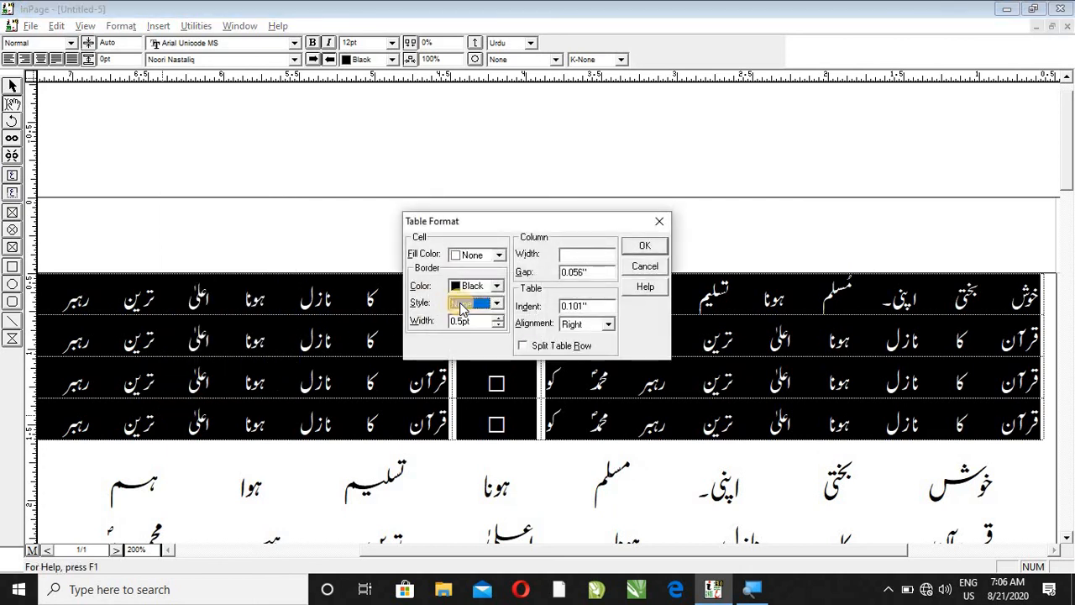
pyautogui.click(460, 308)
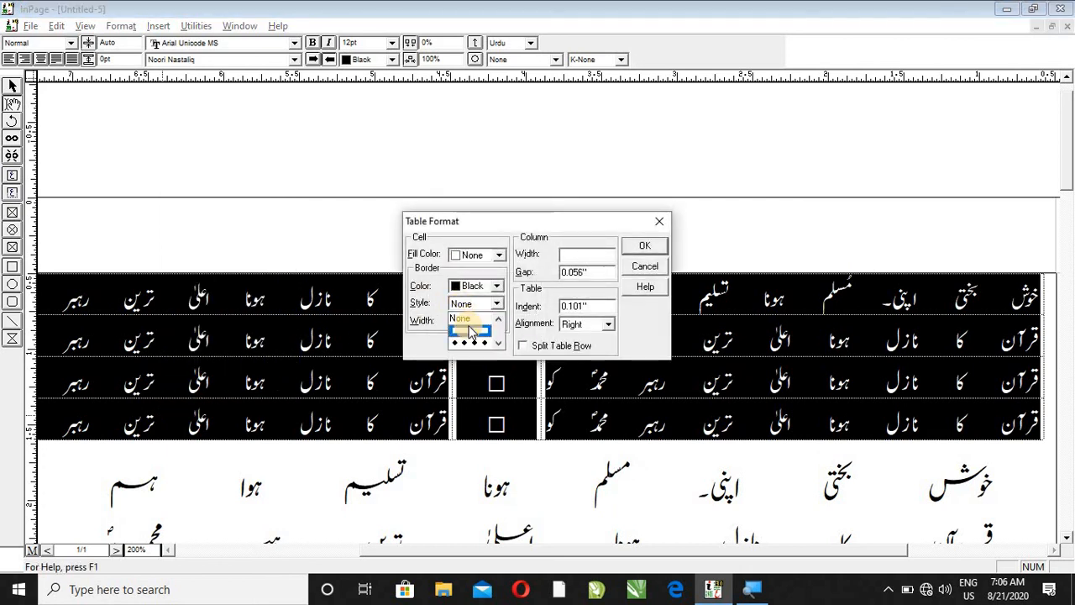
pyautogui.click(470, 331)
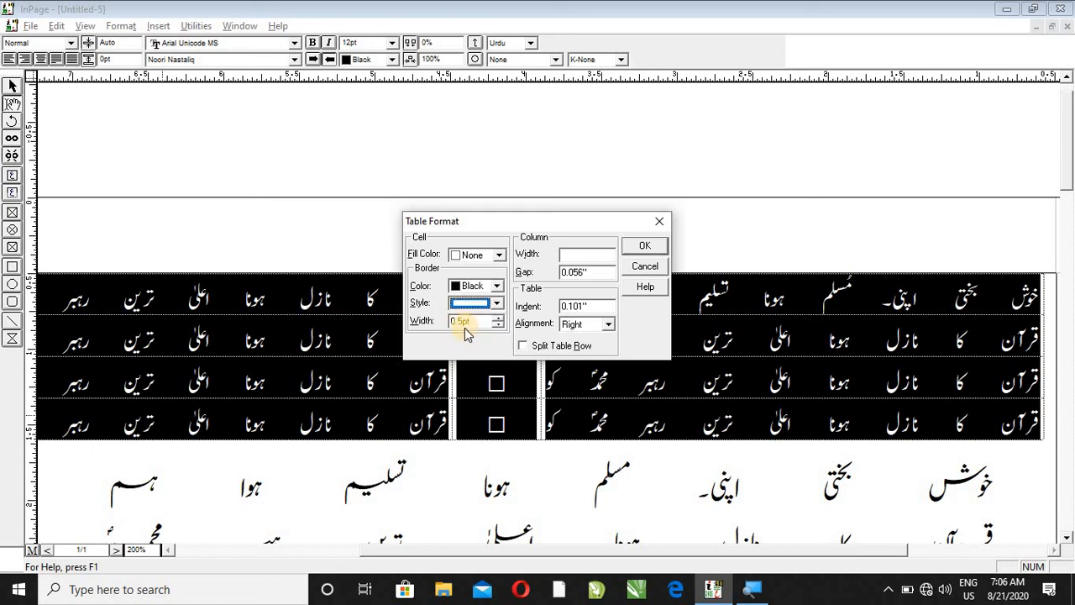
pyautogui.press('Tab')
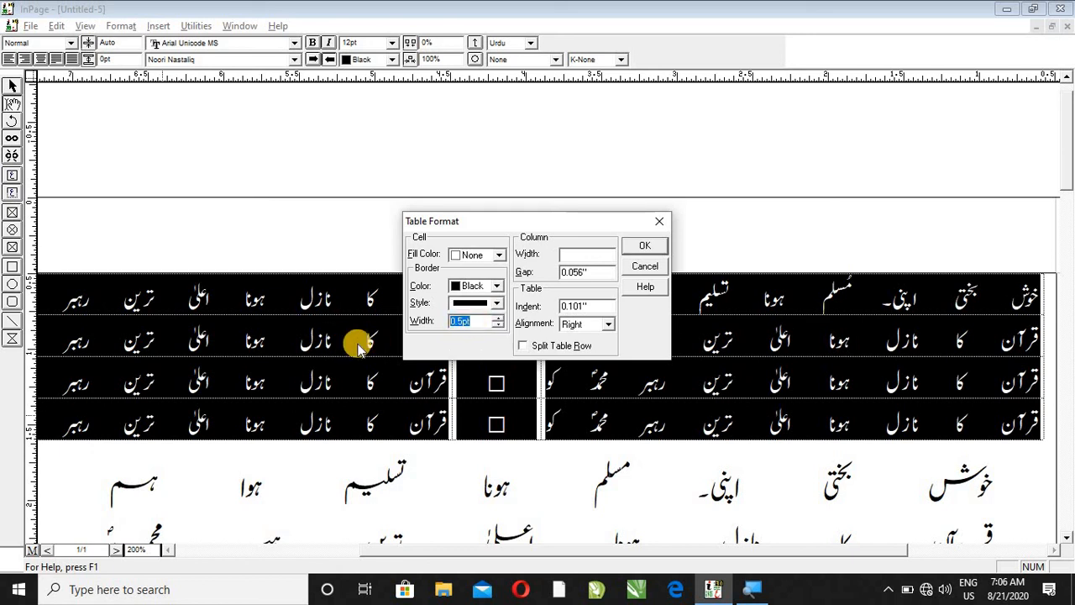
pyautogui.click(638, 246)
pyautogui.click(607, 369)
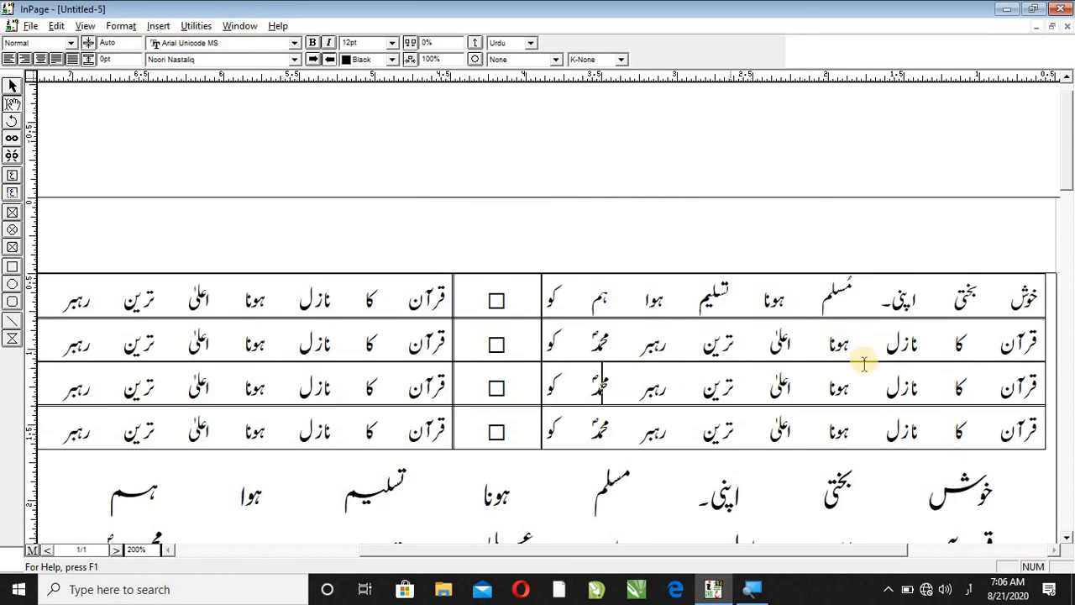
pyautogui.click(366, 431)
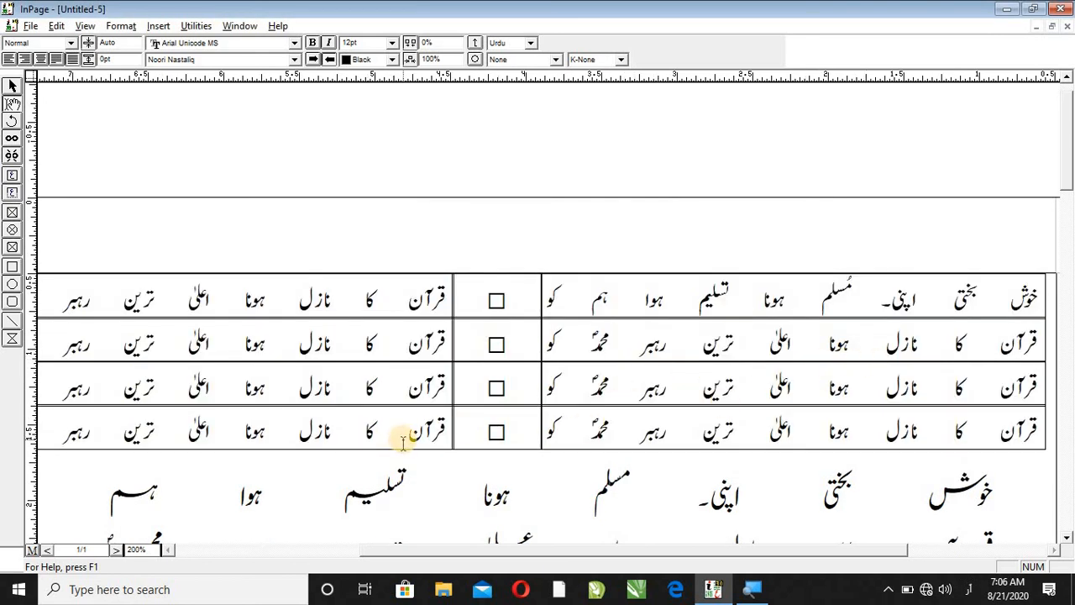
pyautogui.scroll(-3, 593, 382)
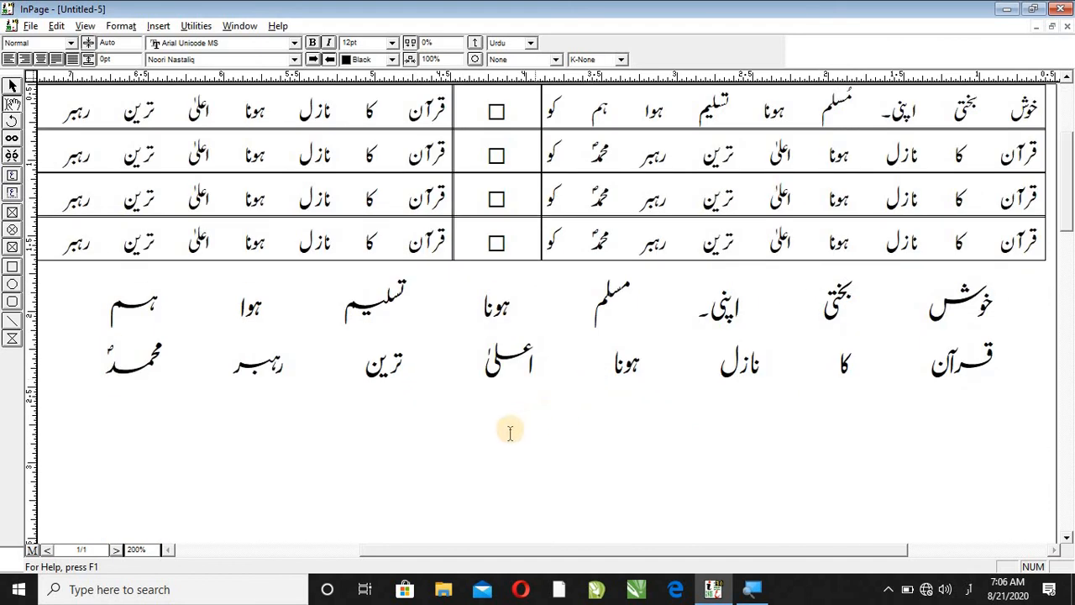
pyautogui.scroll(3, 508, 433)
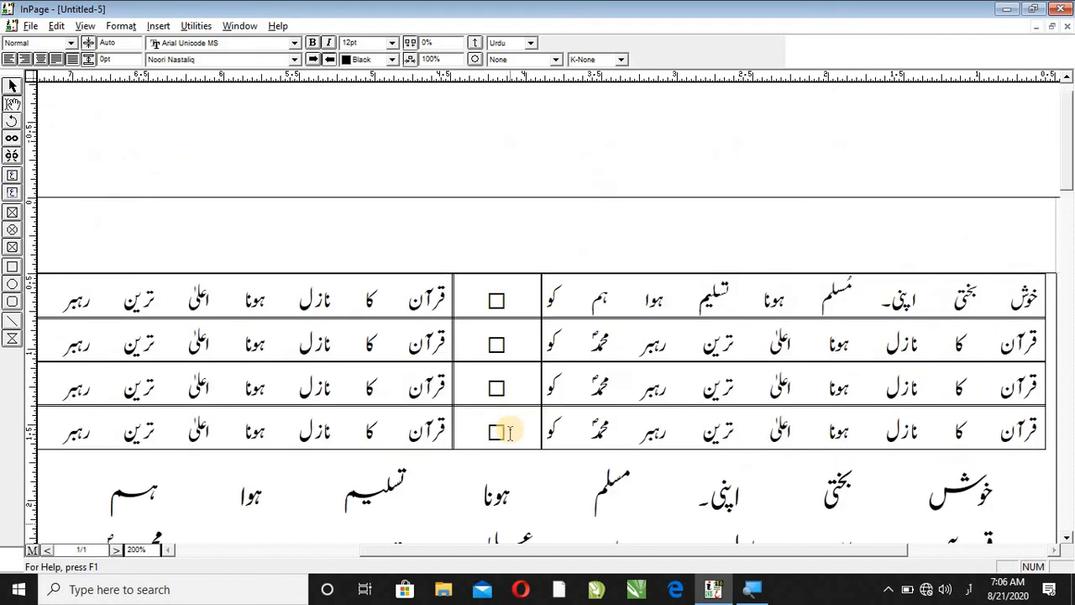